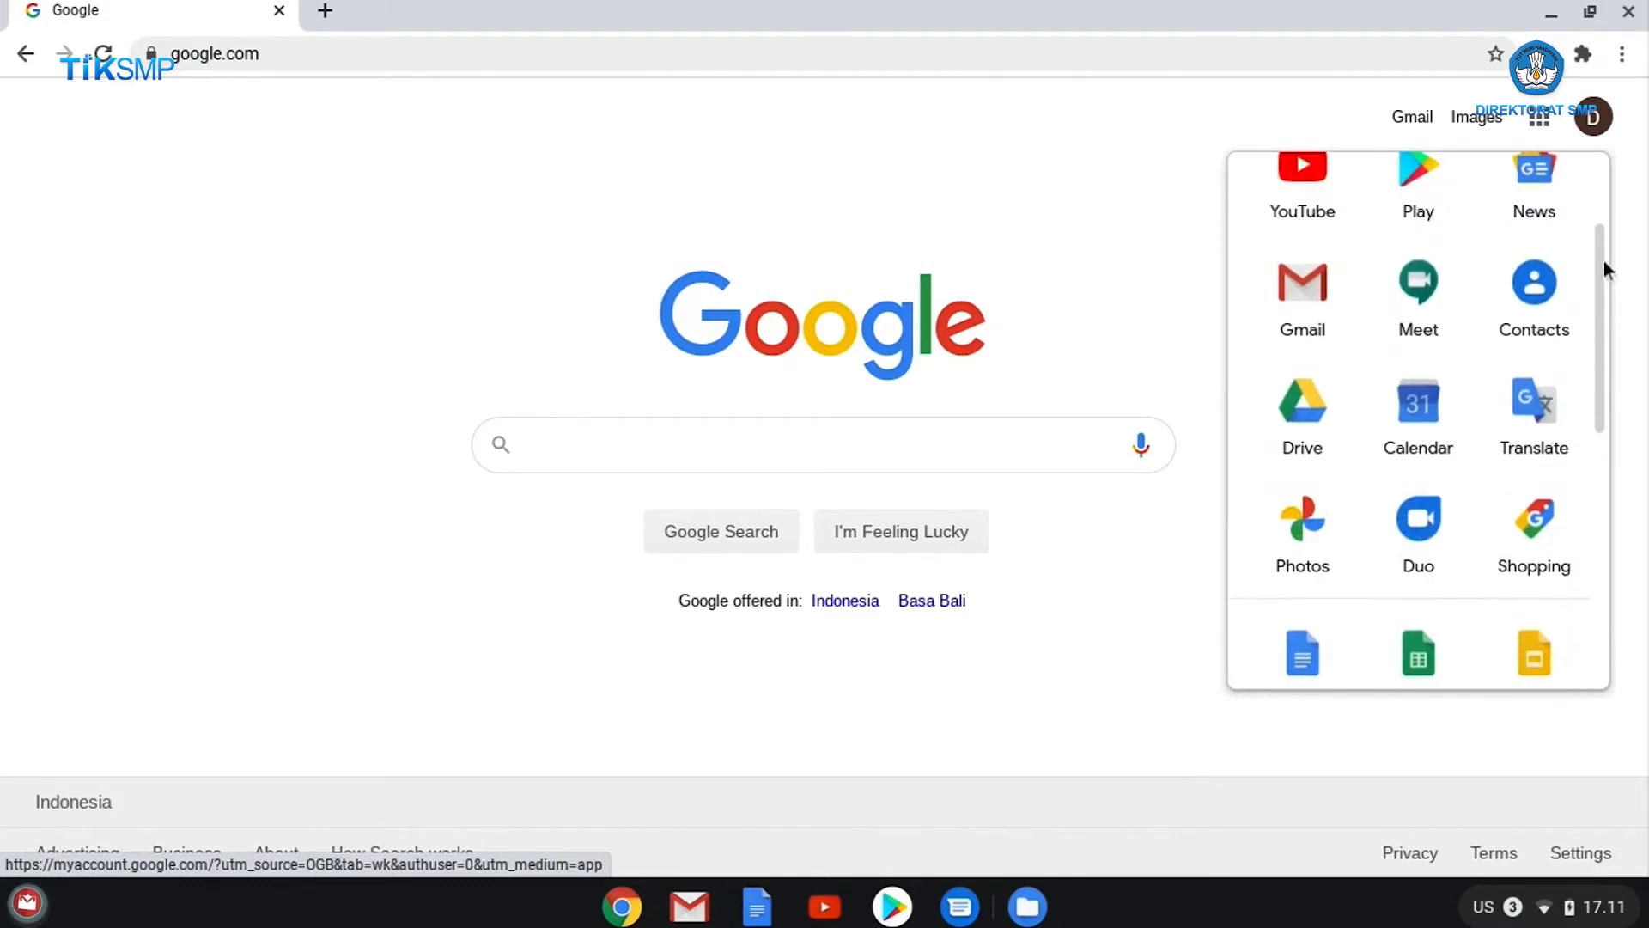
Step: Open Google Drive from the Google apps and dismiss the offer to enable computer notifications
left_click(1294, 410)
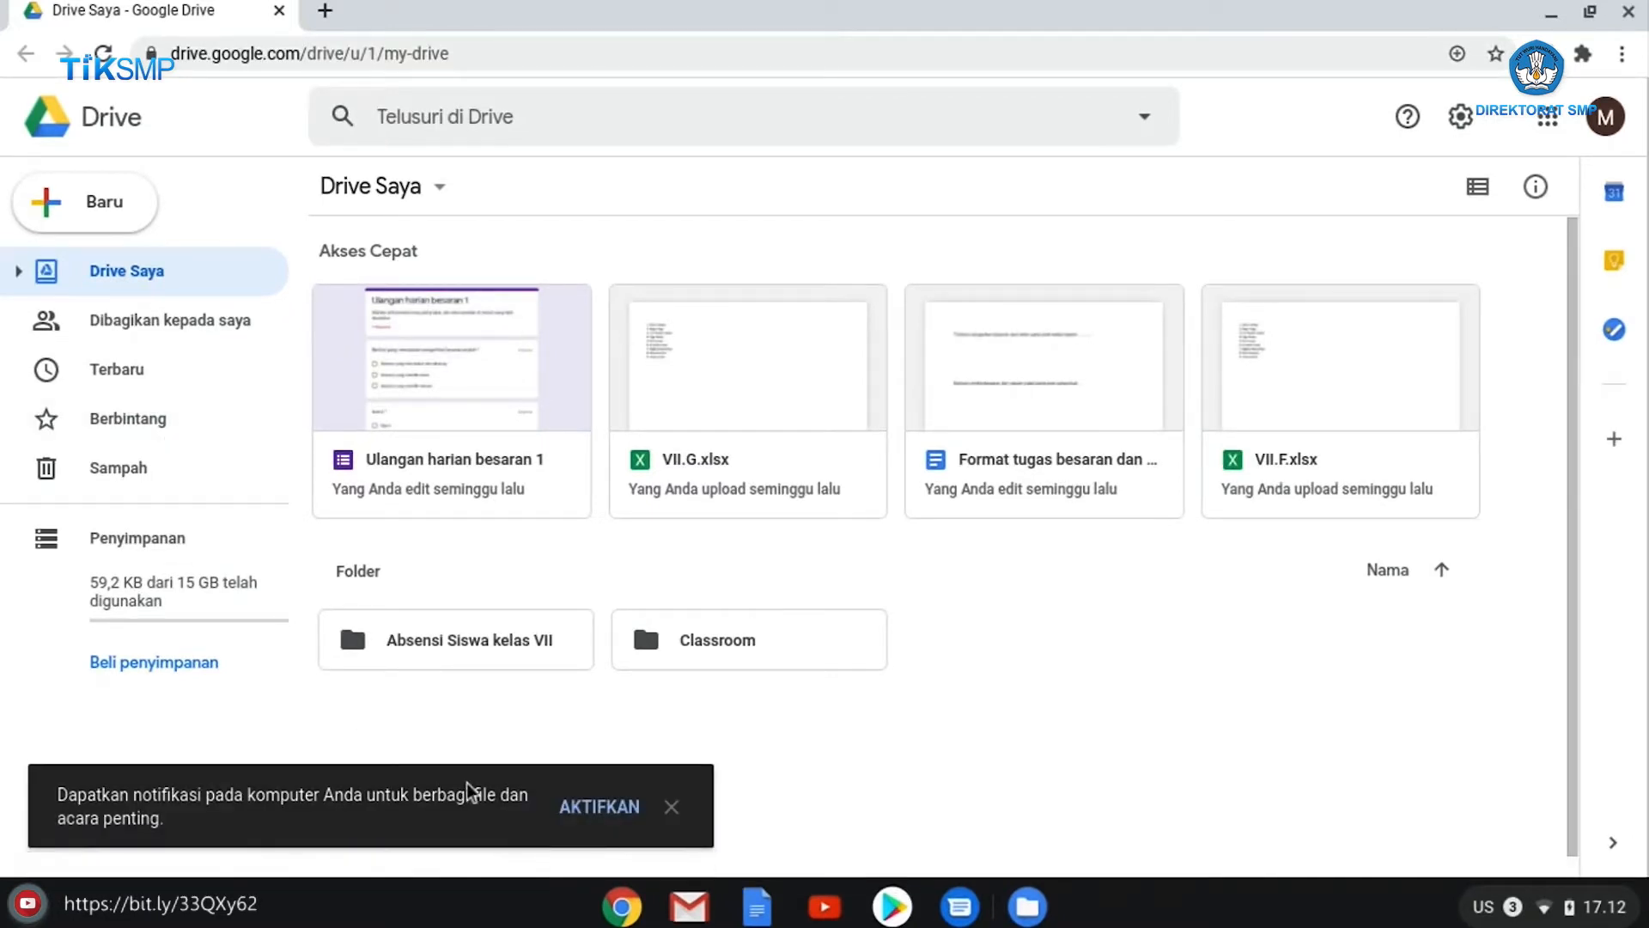
left_click(677, 814)
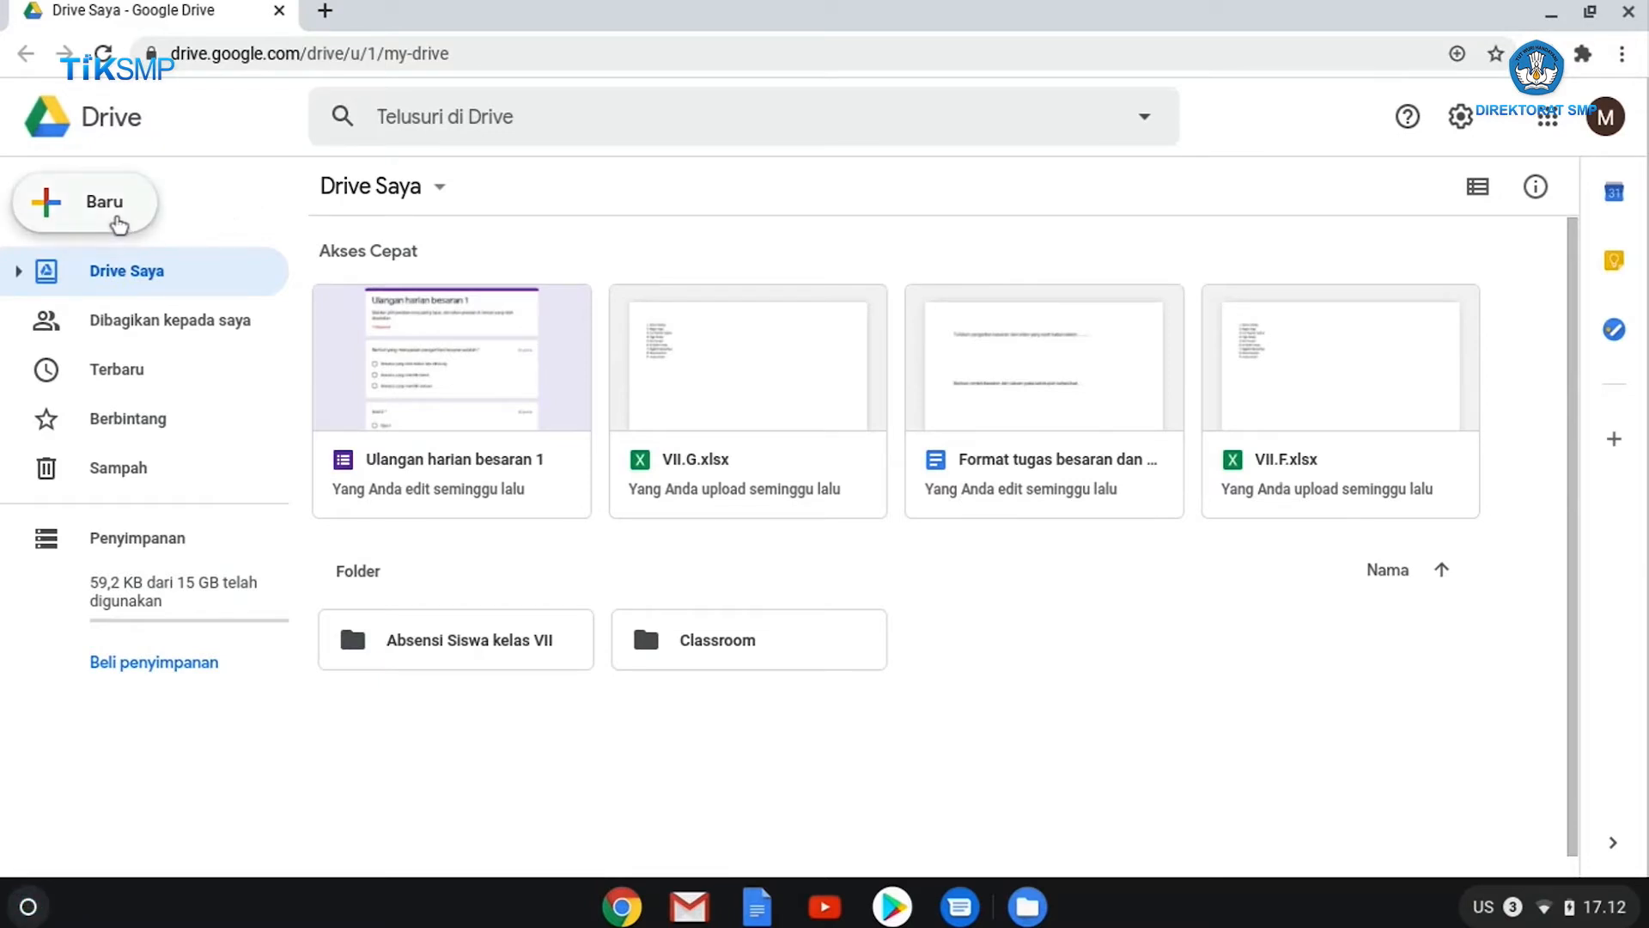
left_click(119, 223)
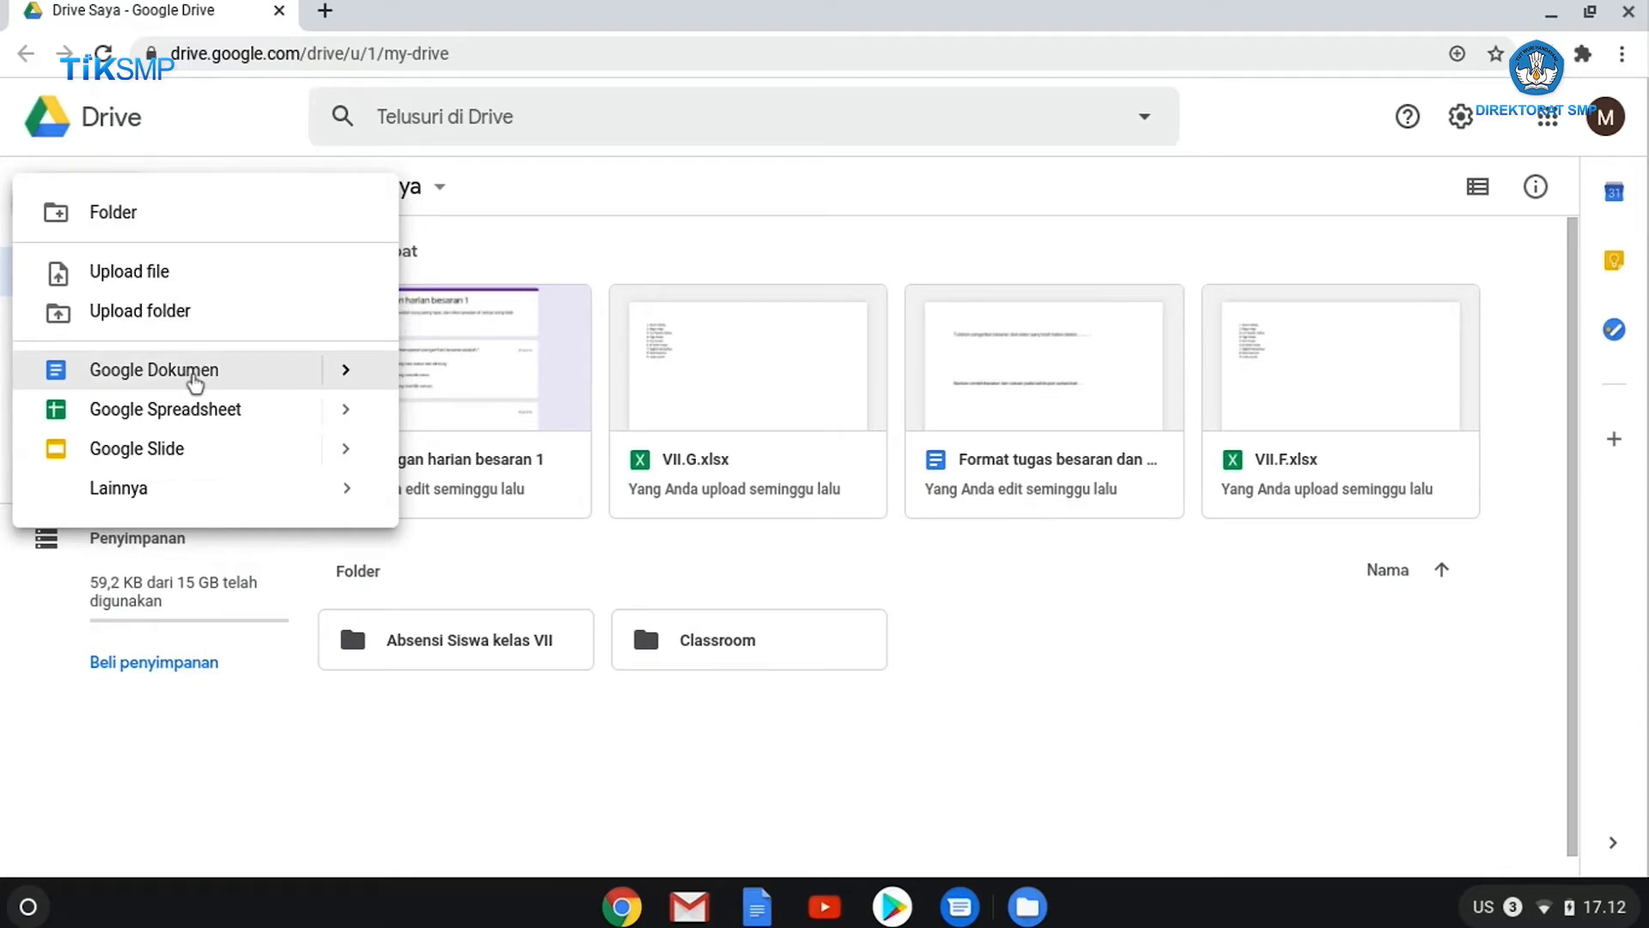
left_click(342, 410)
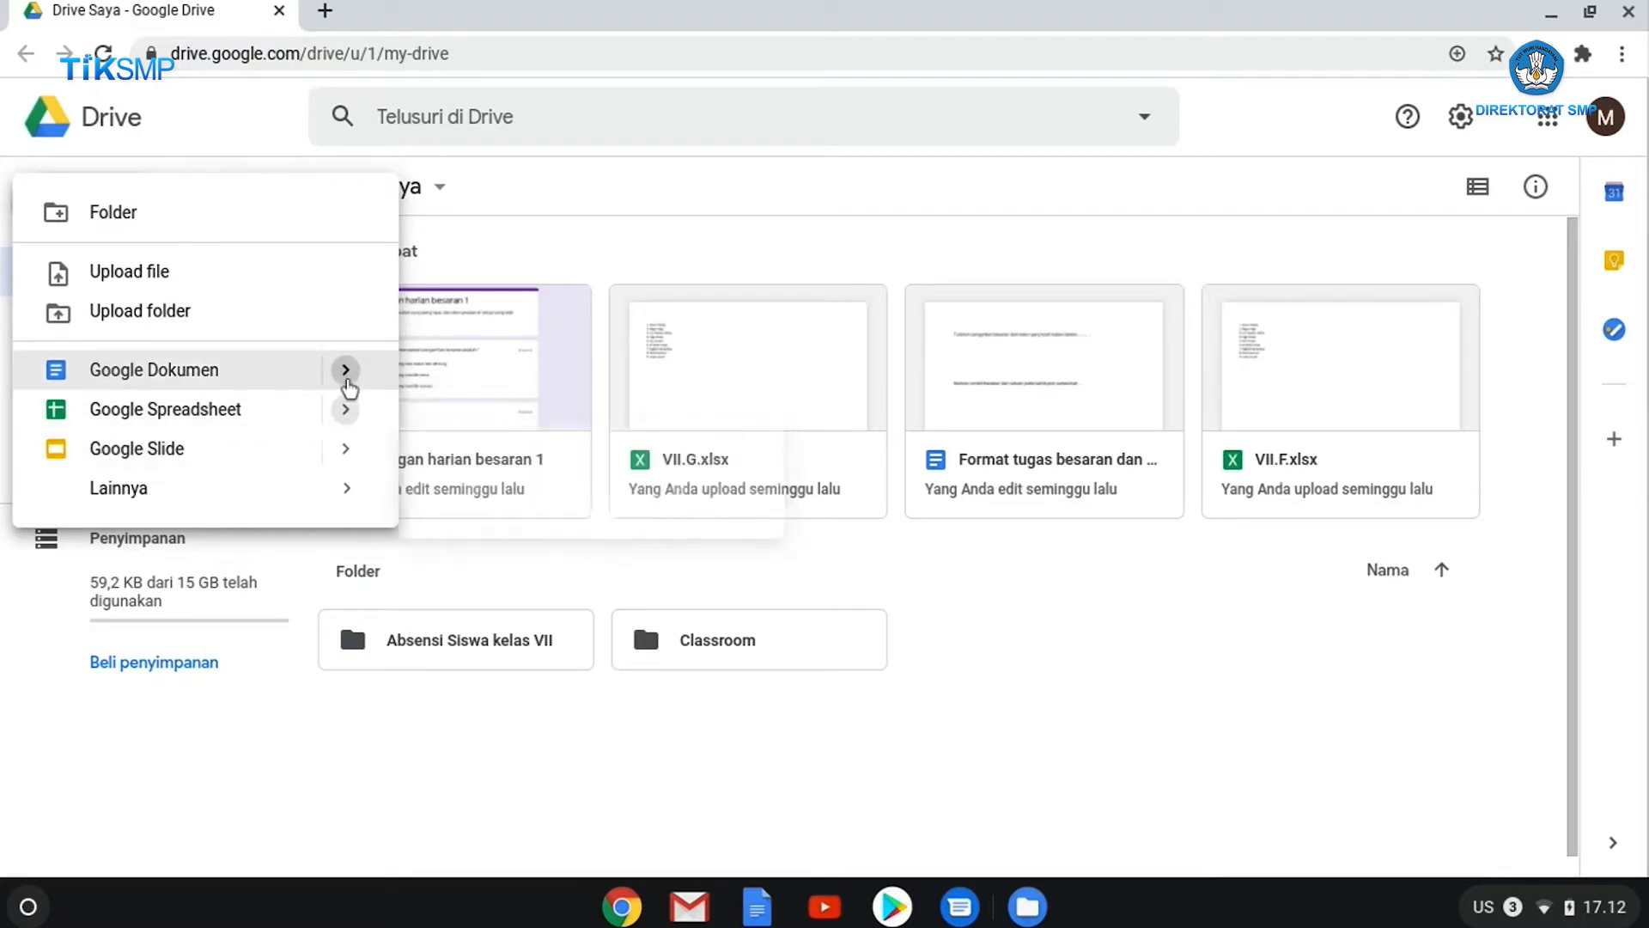
mouse_move(292, 500)
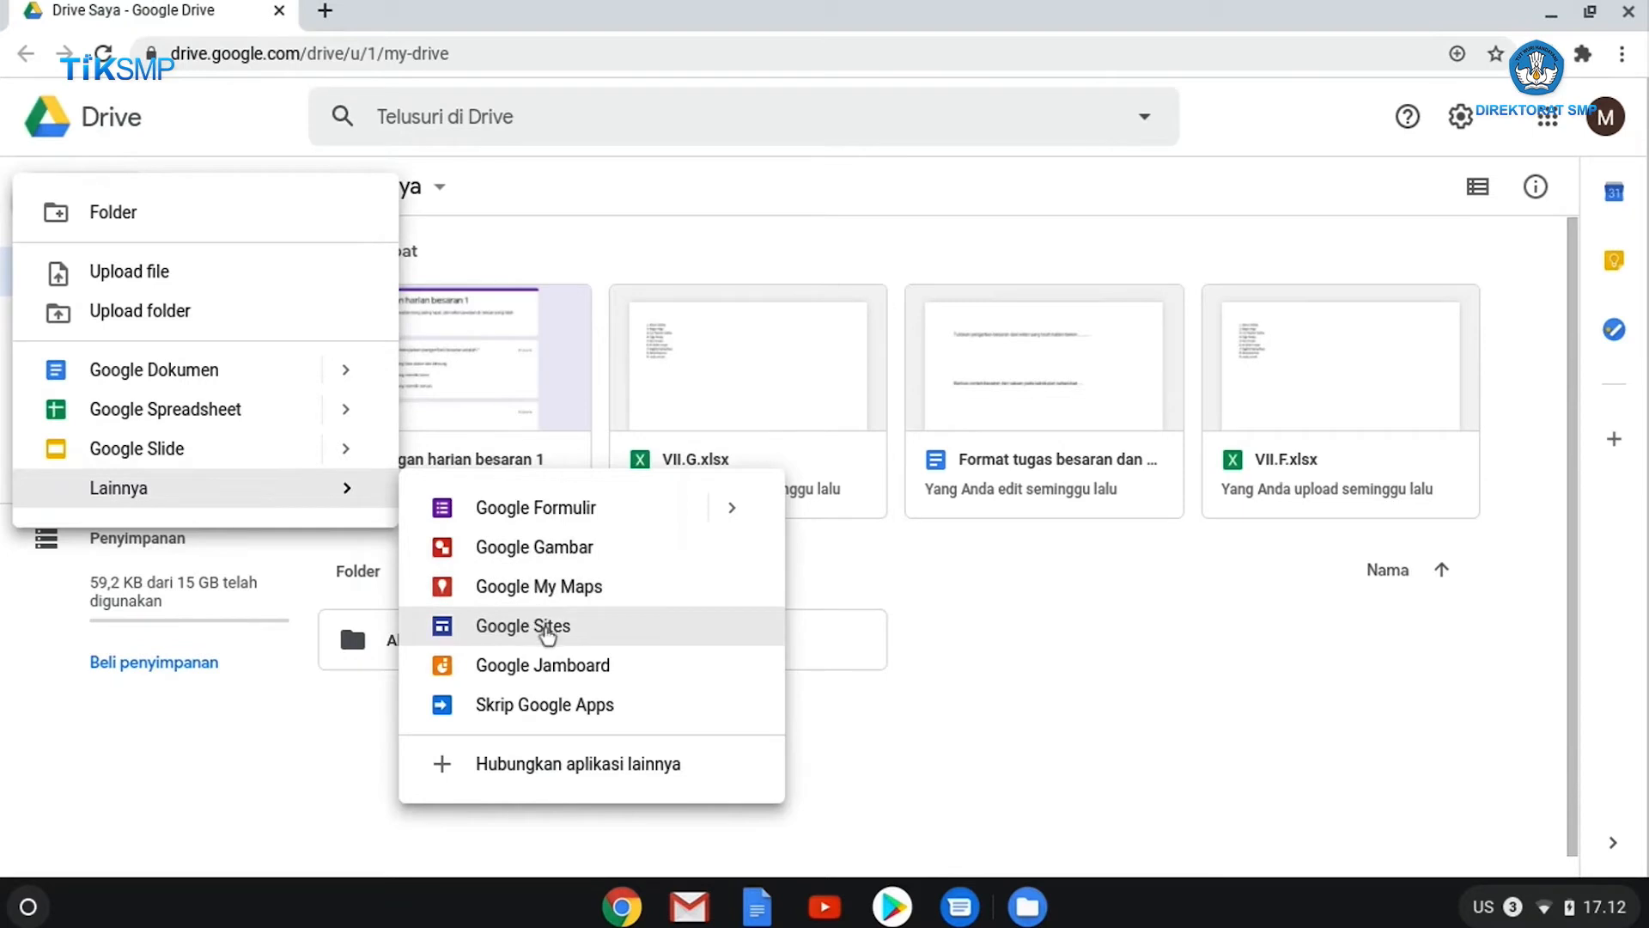
left_click(1043, 736)
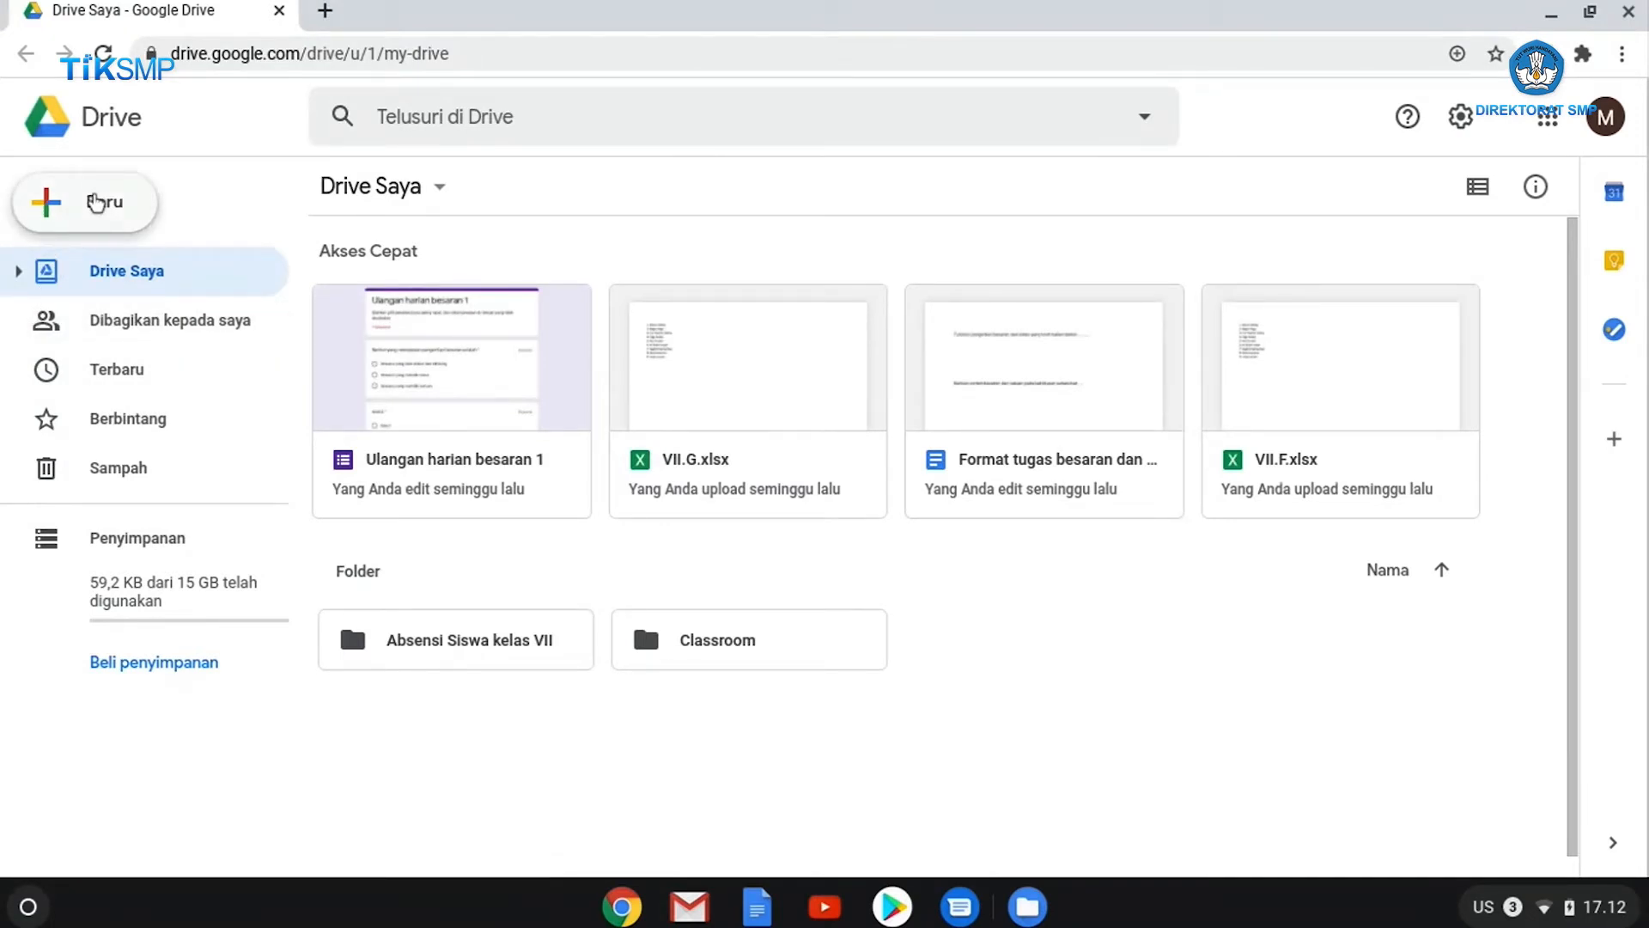
Step: Create a new folder named "File mengajar" in Drive Saya
left_click(96, 204)
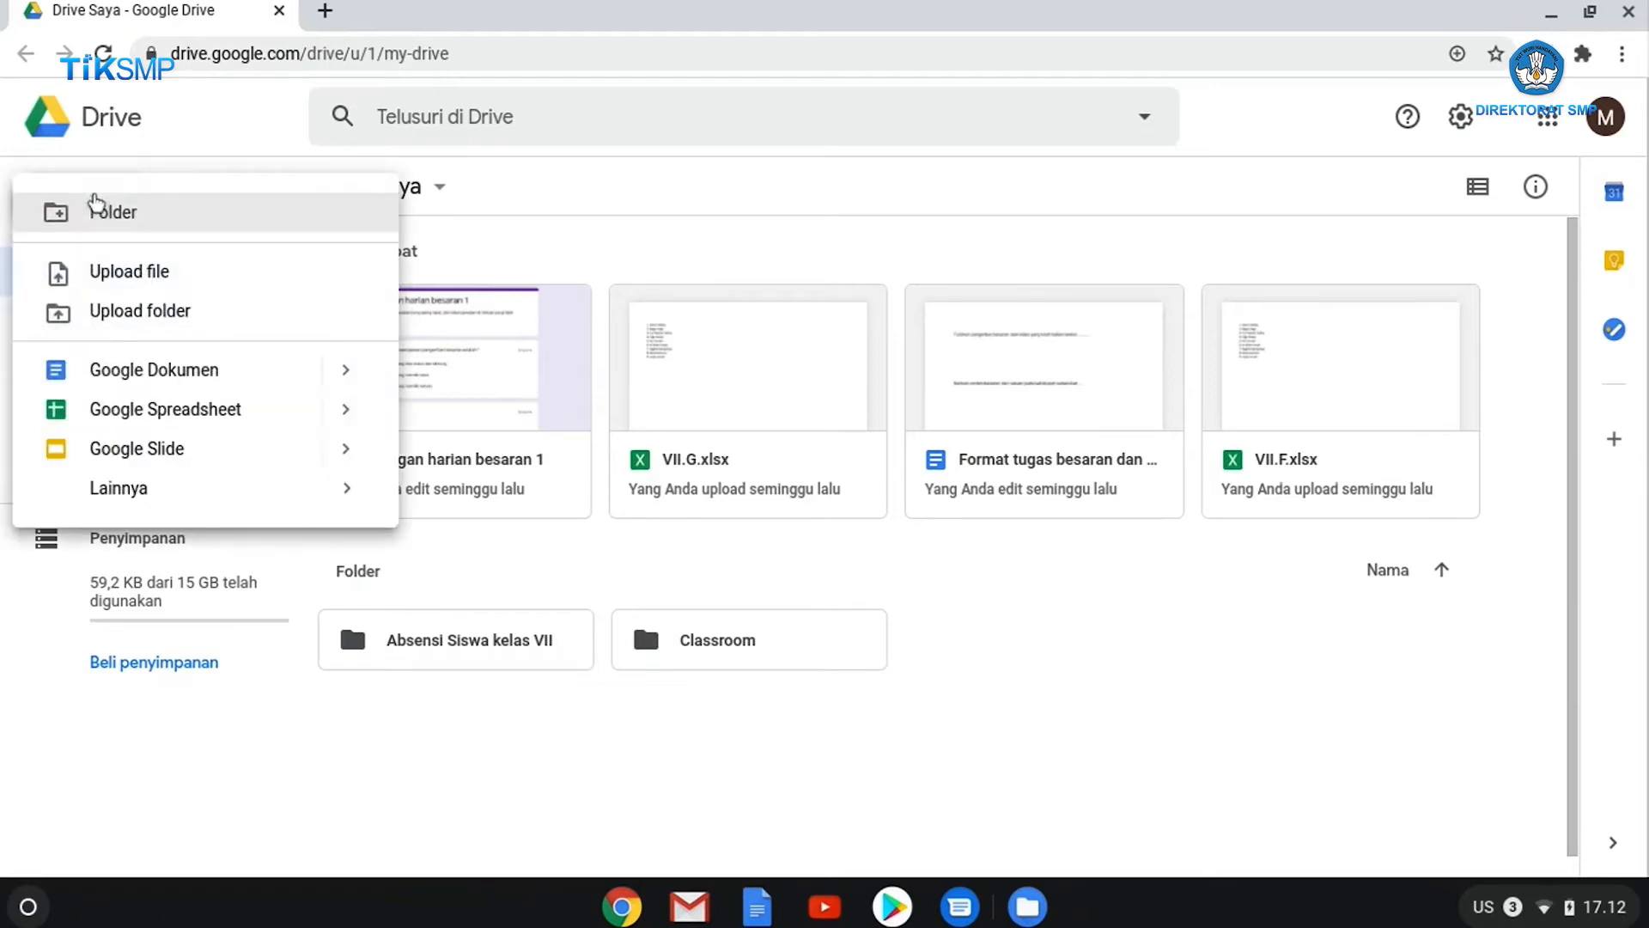
left_click(110, 214)
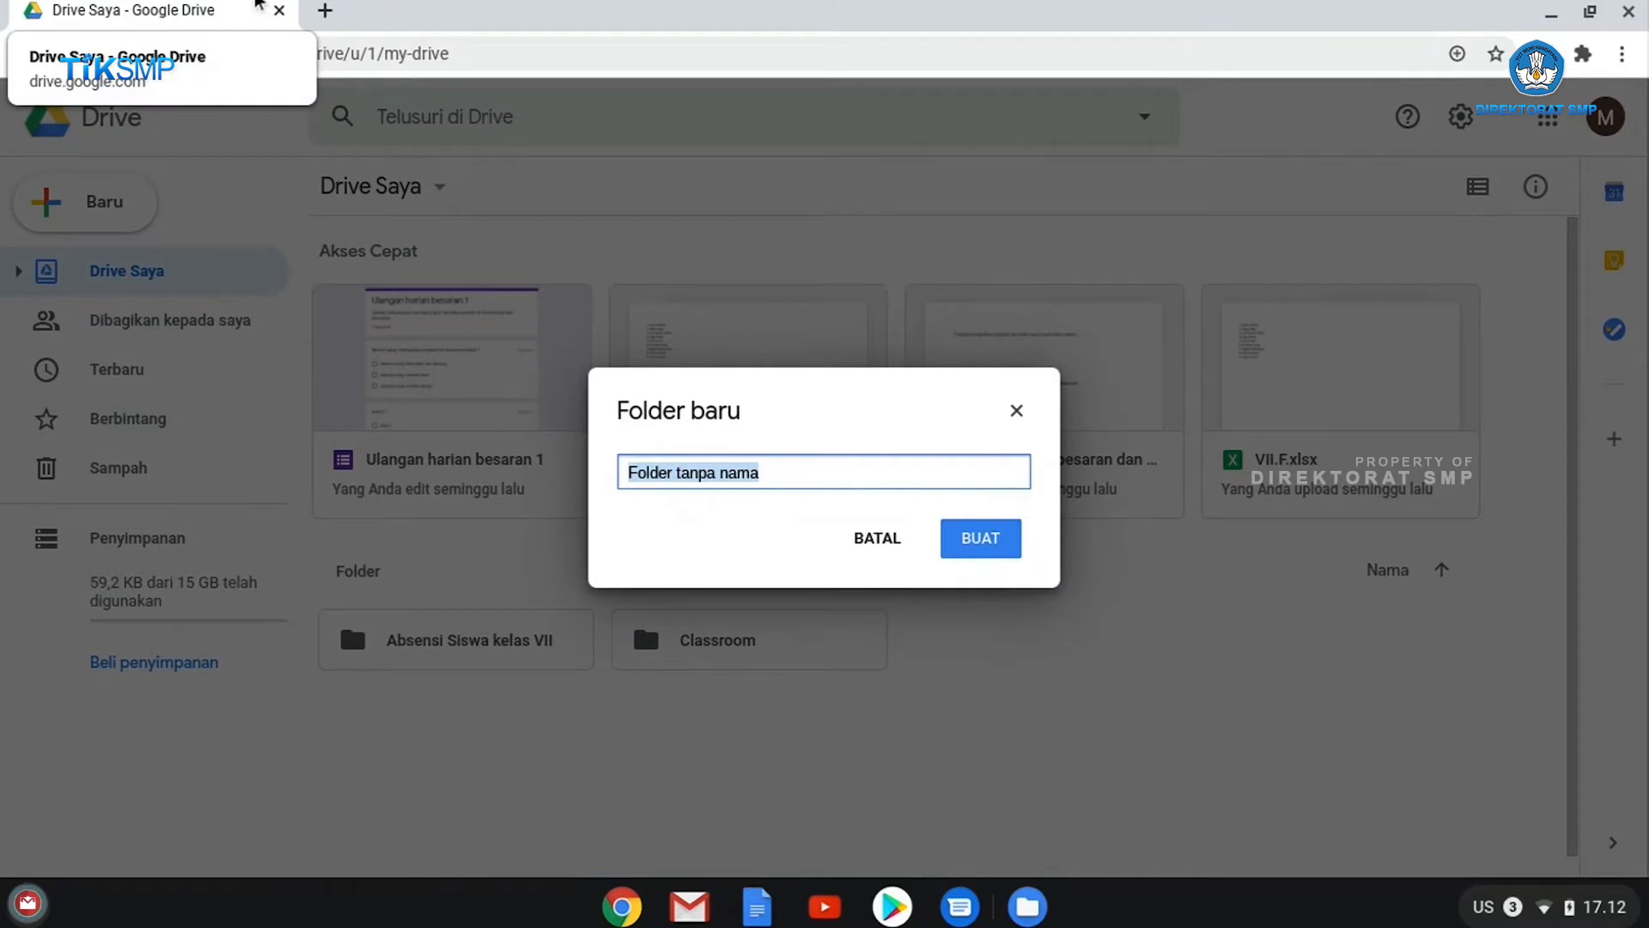
type("File ")
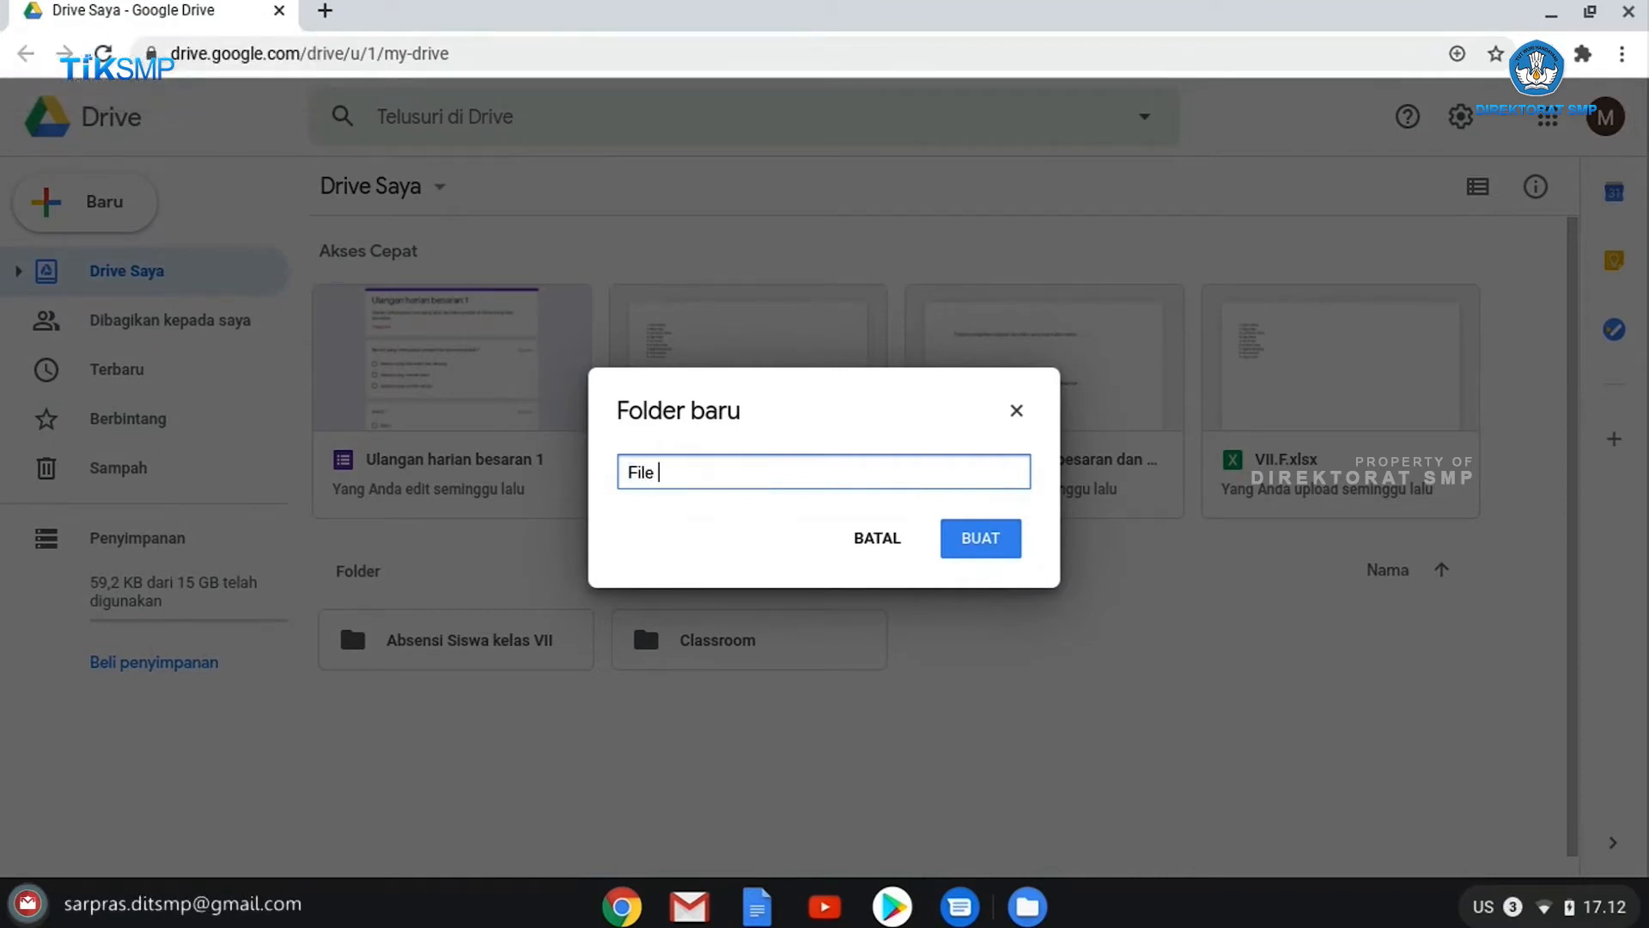
type("mengajar")
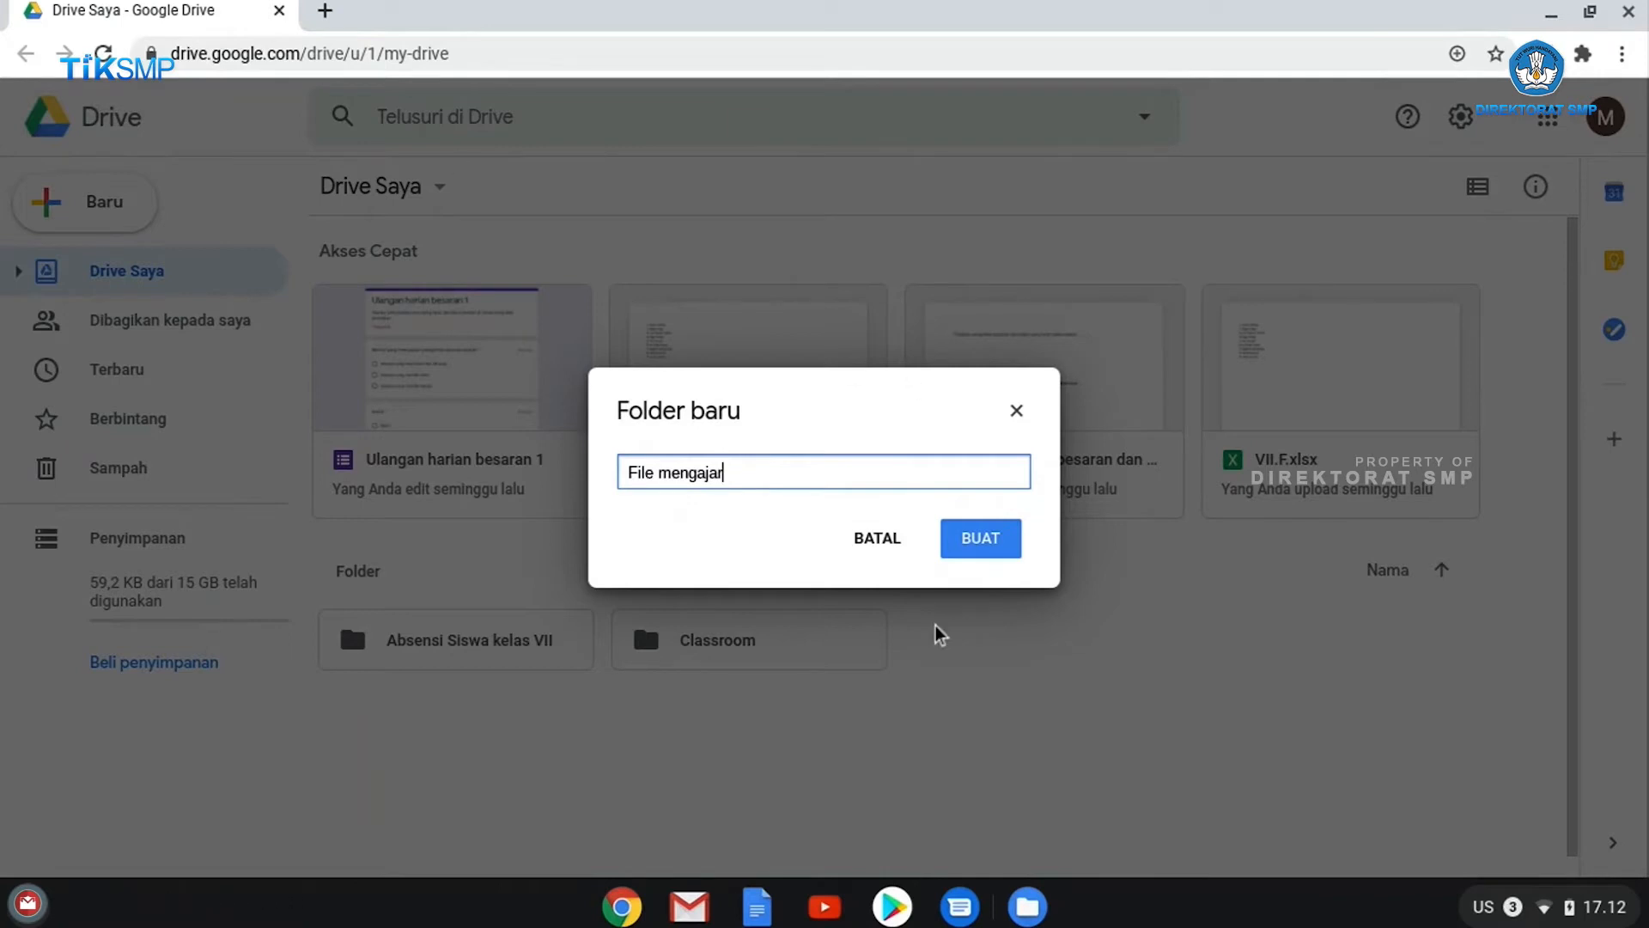
left_click(968, 553)
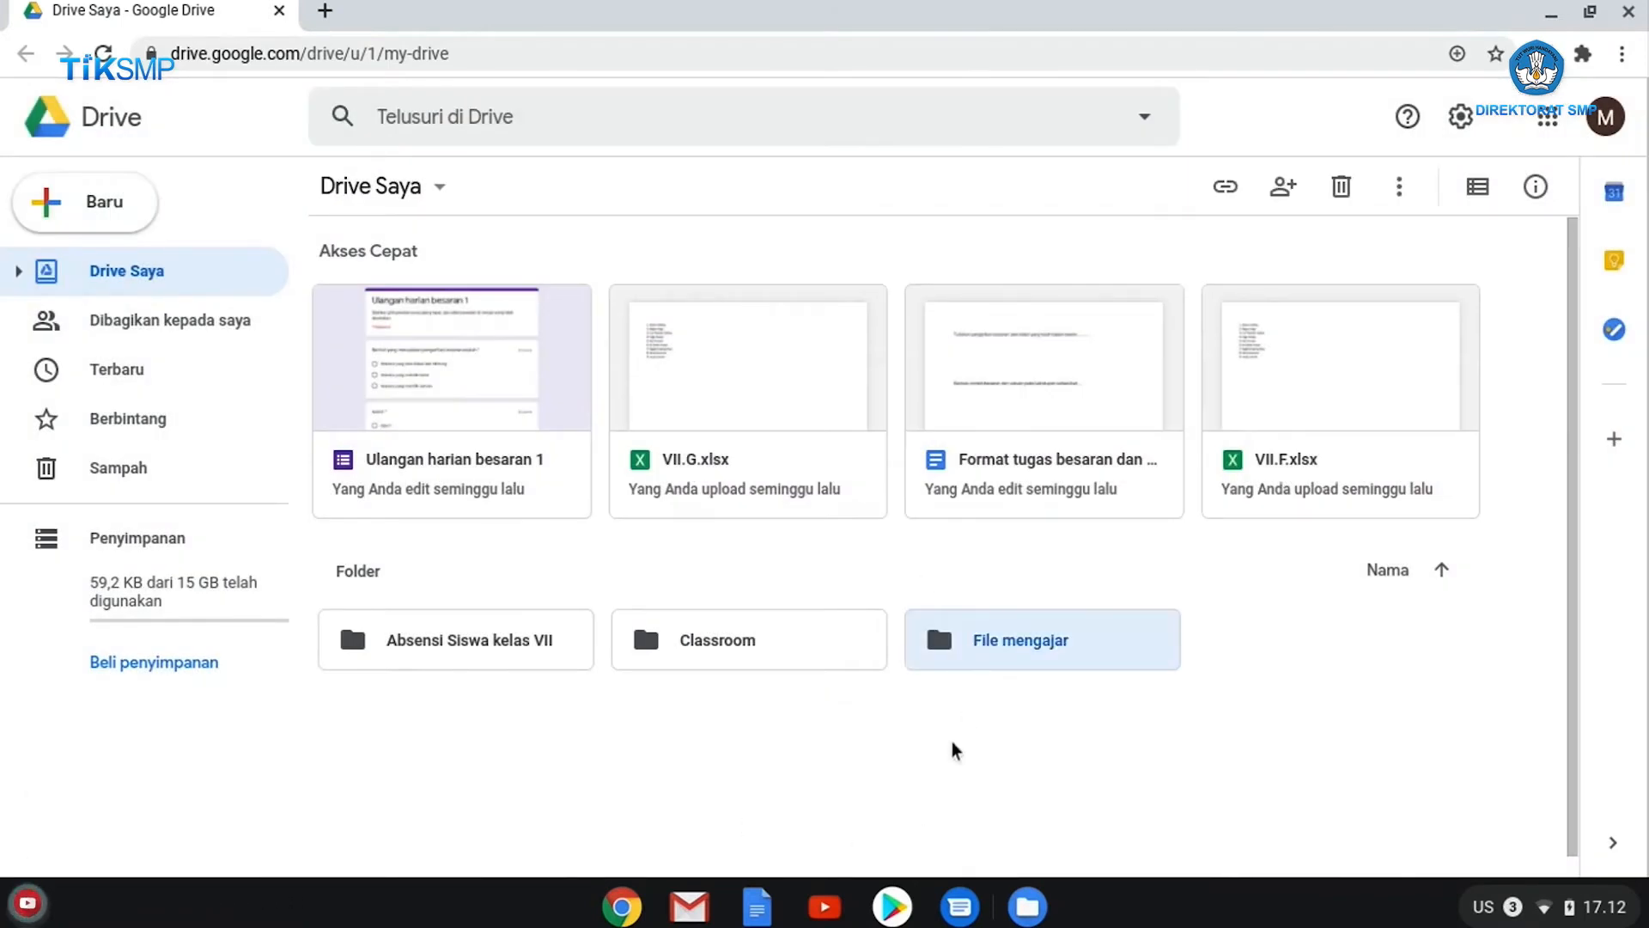
Step: Open the File mengajar folder to view its contents and upload options, and return to Drive Saya
double_click(978, 651)
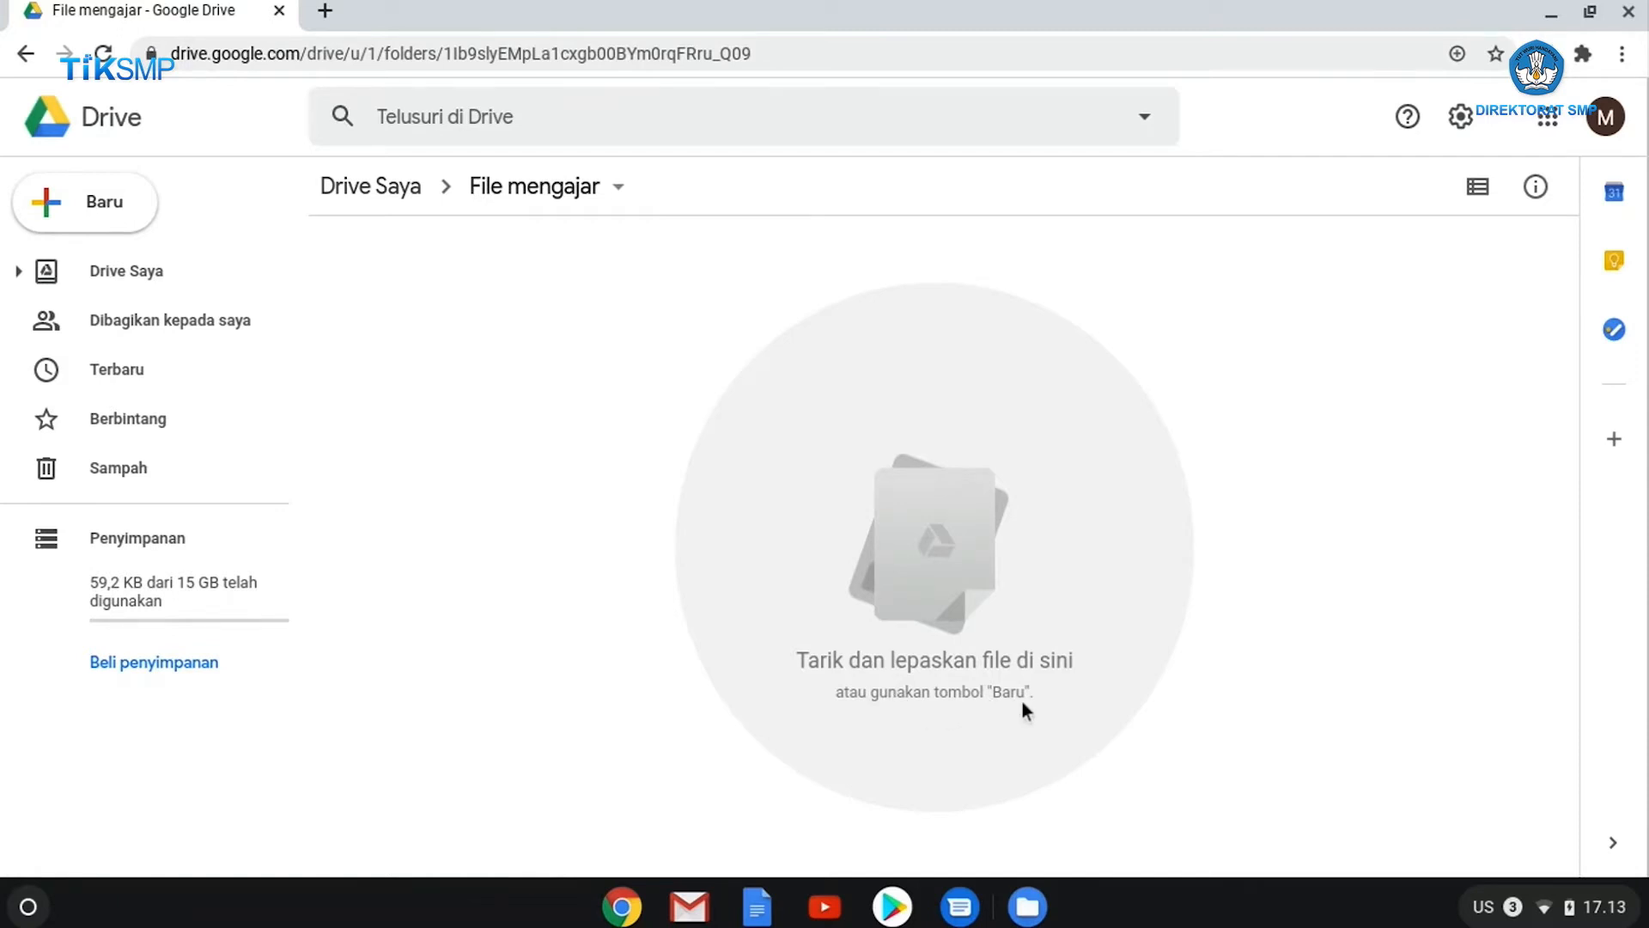
left_click(96, 226)
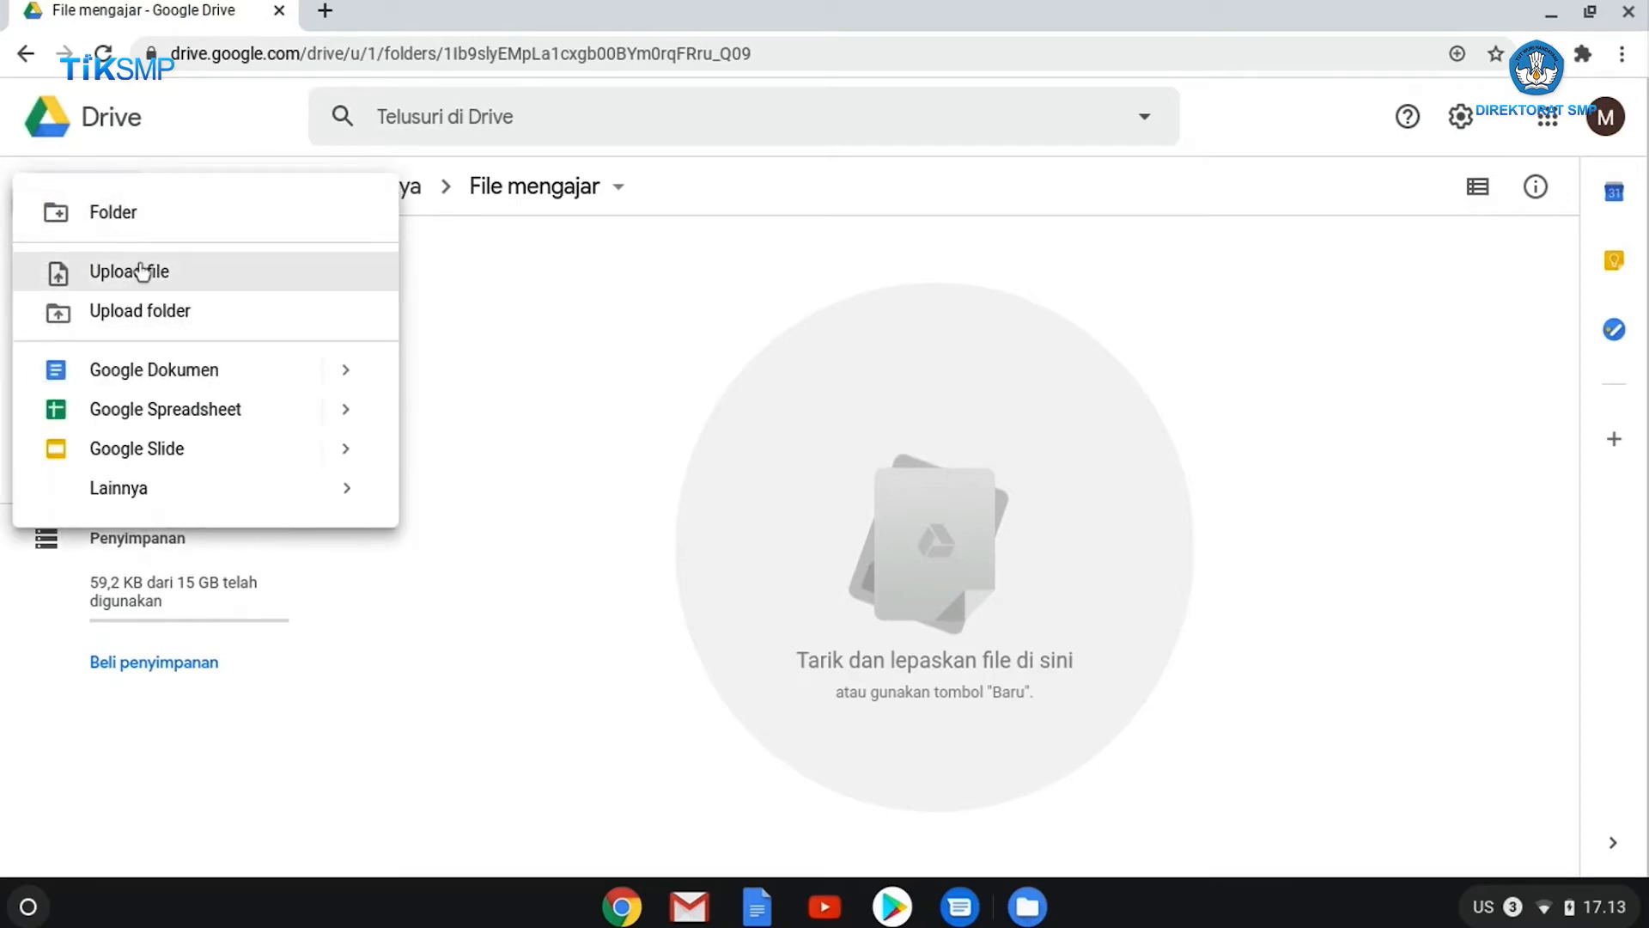
left_click(416, 311)
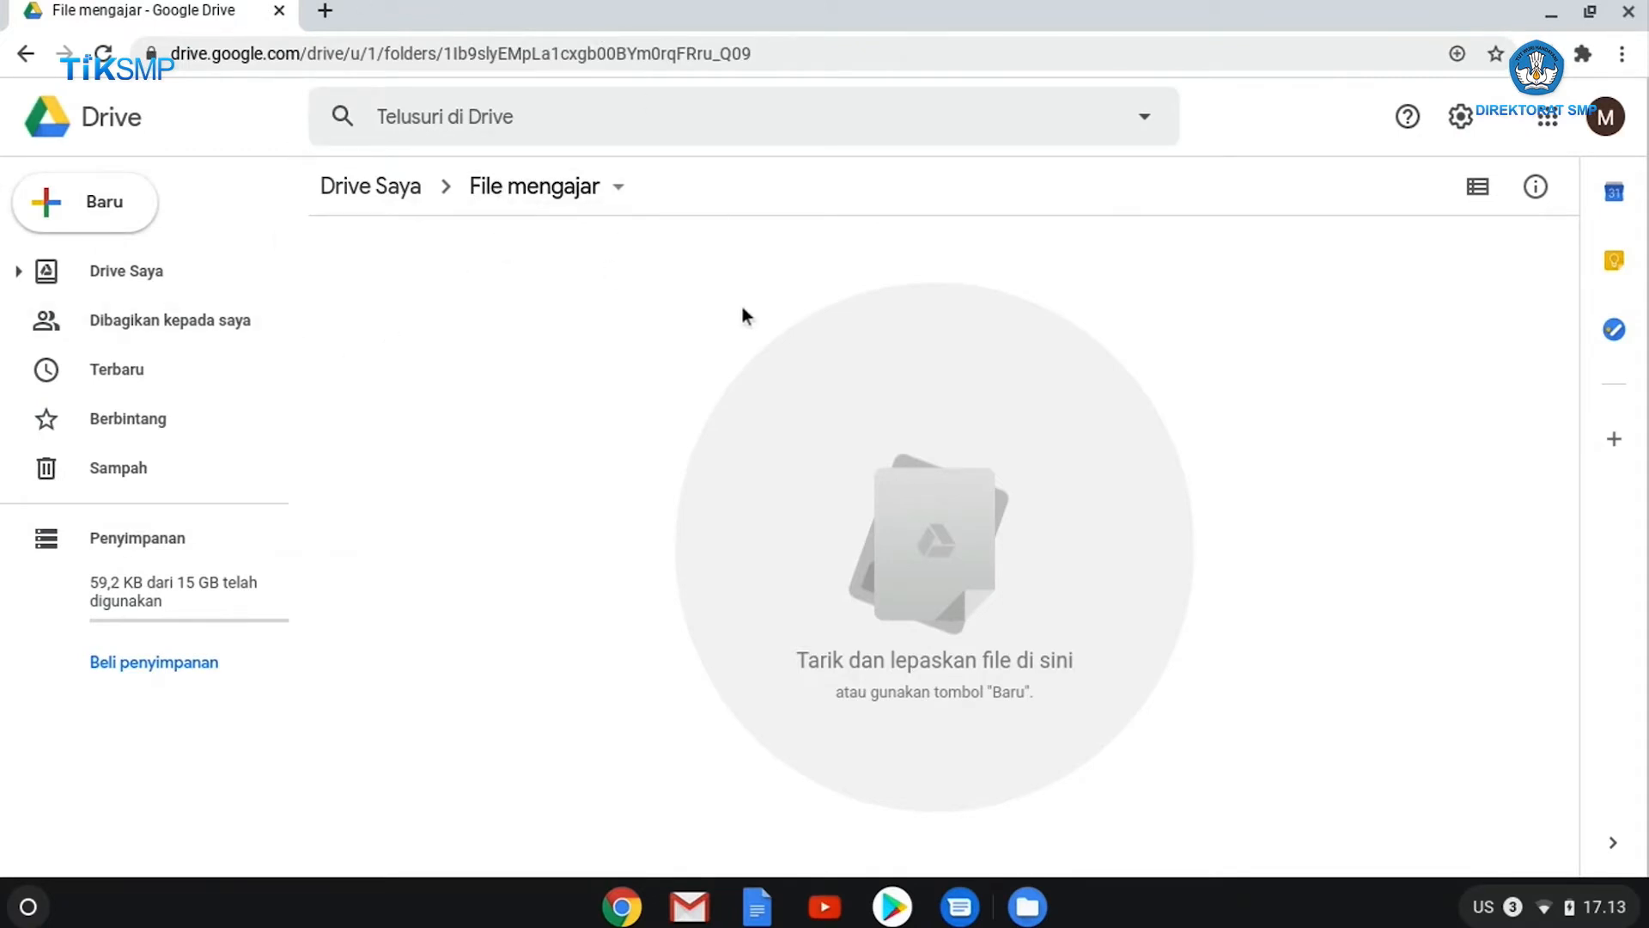
left_click(386, 191)
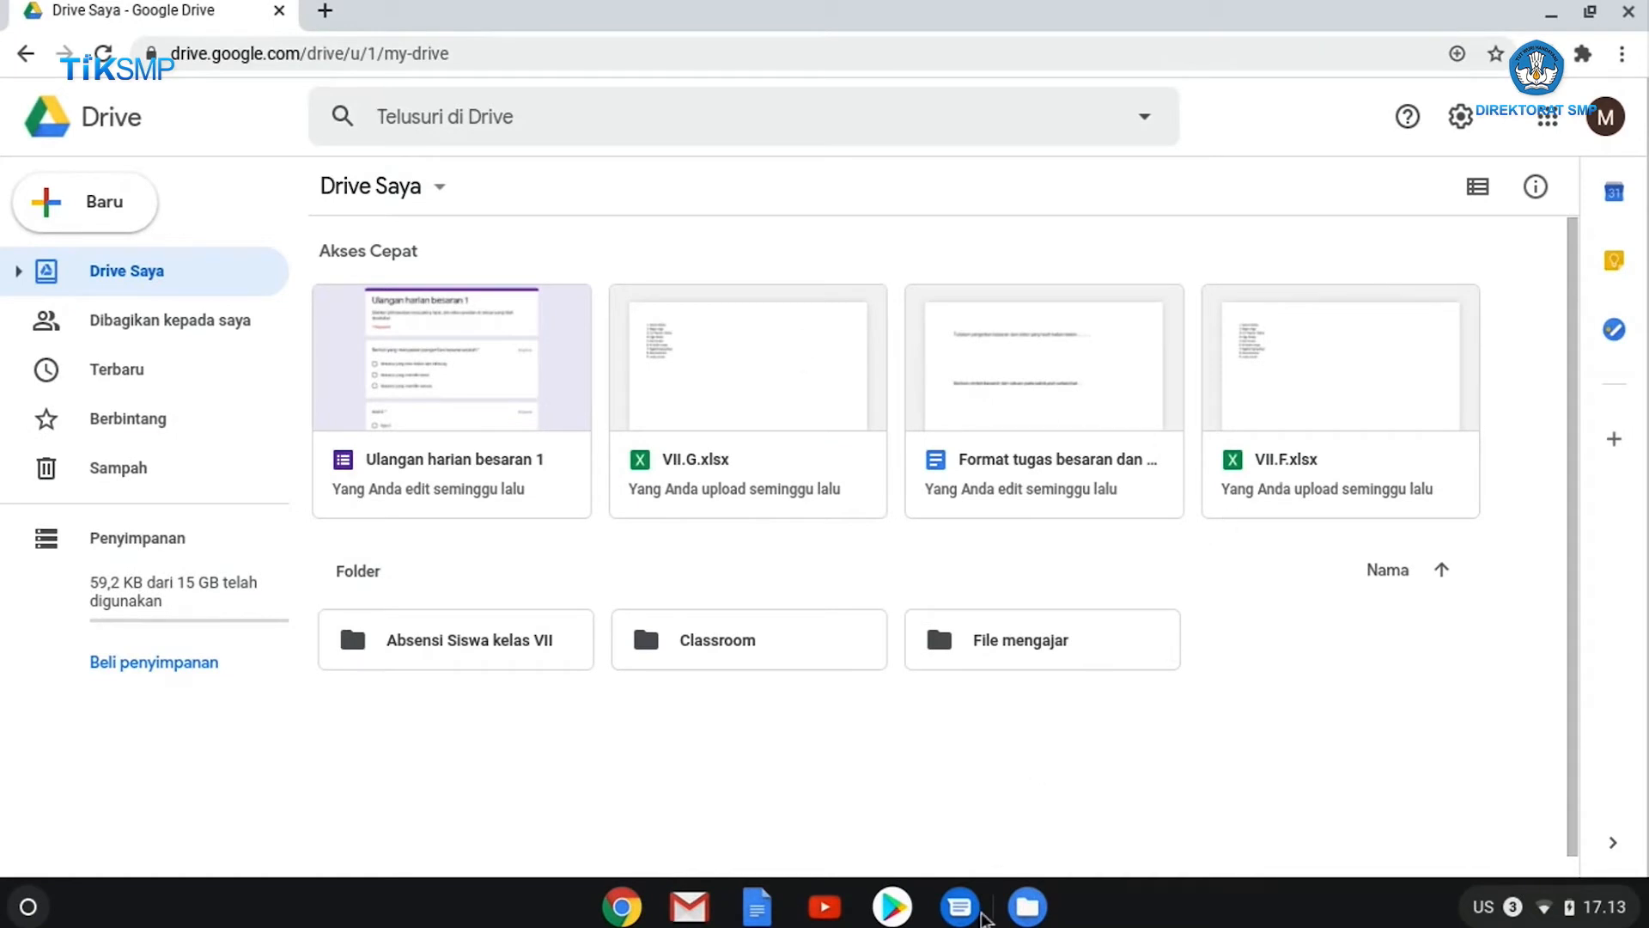
left_click(1027, 906)
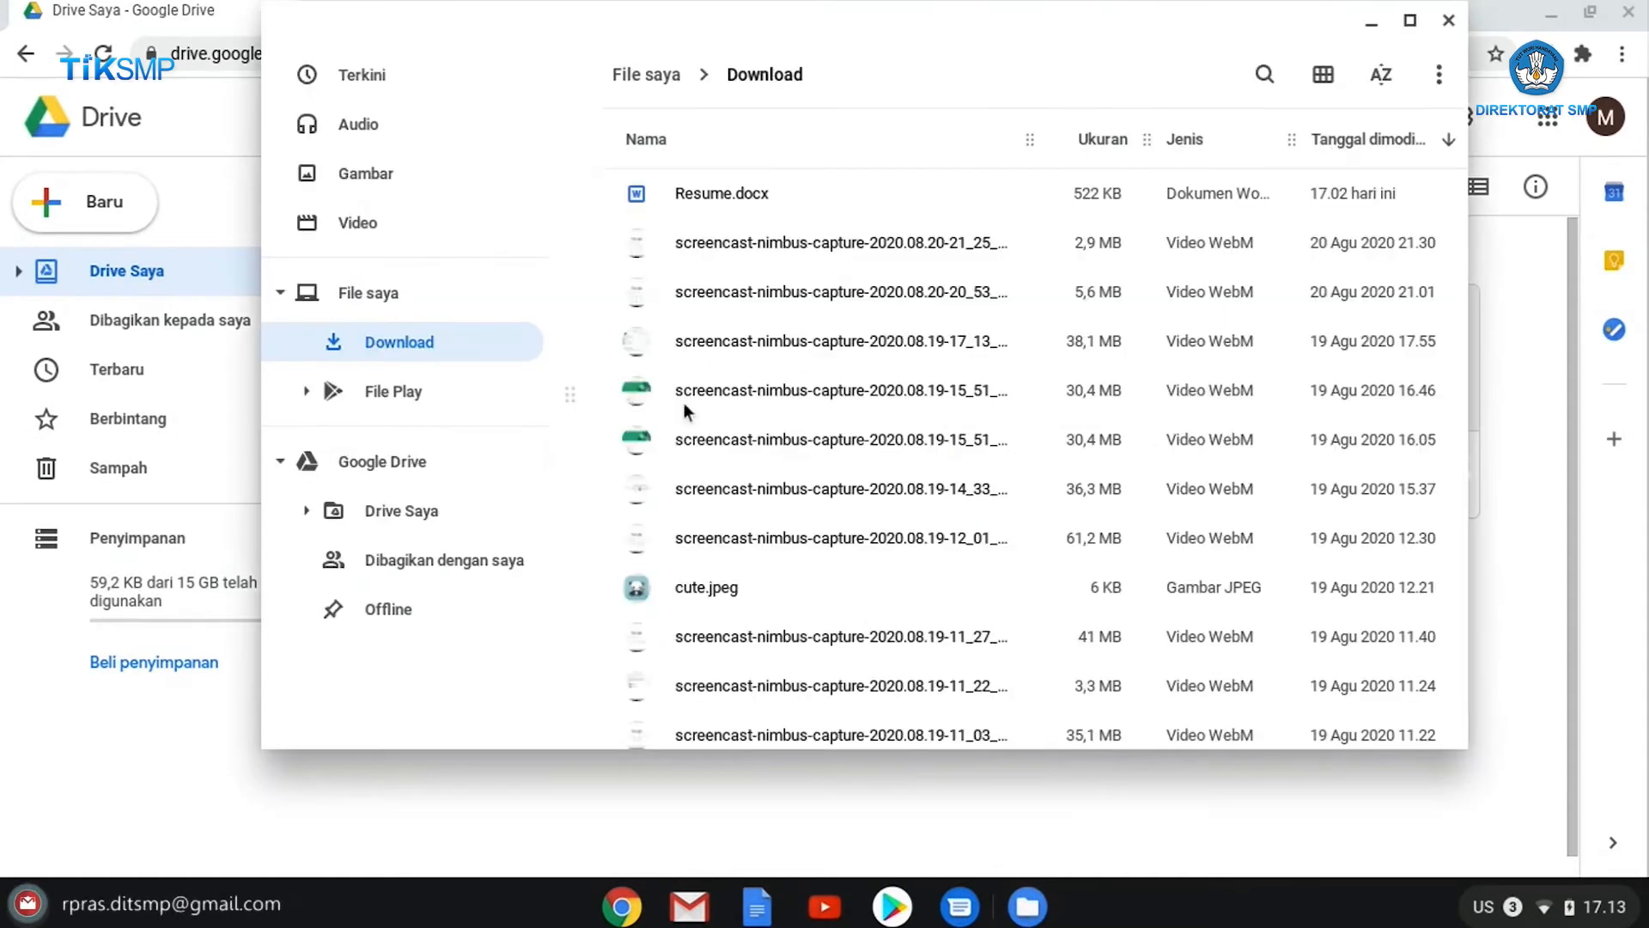
left_click_drag(718, 189, 739, 614)
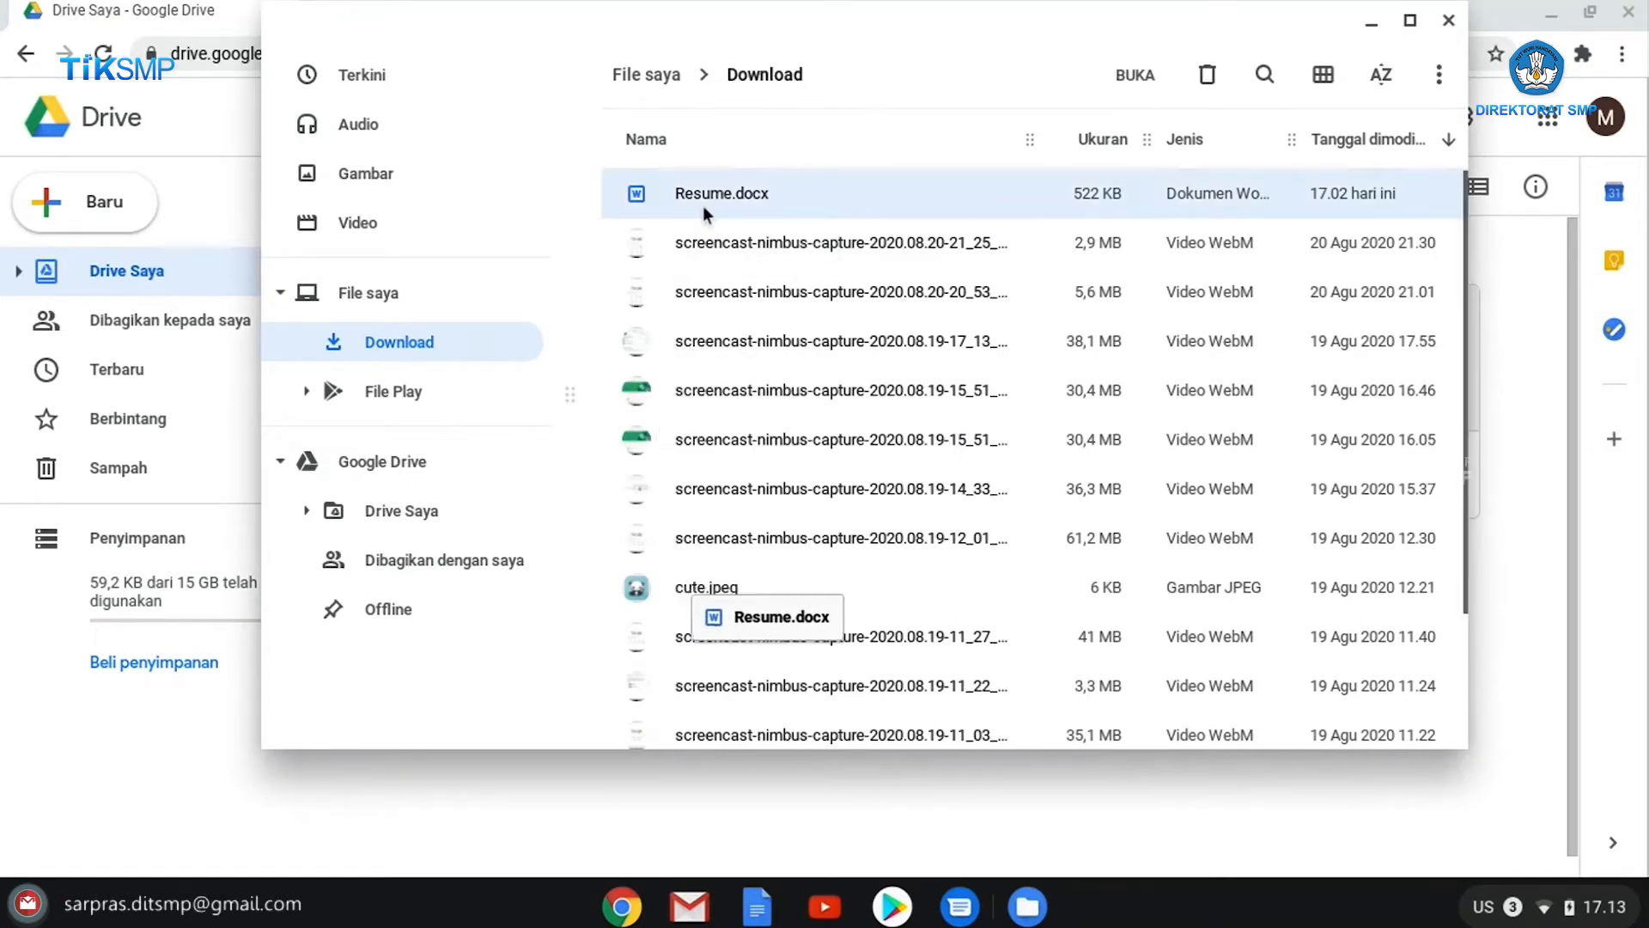
left_click(932, 867)
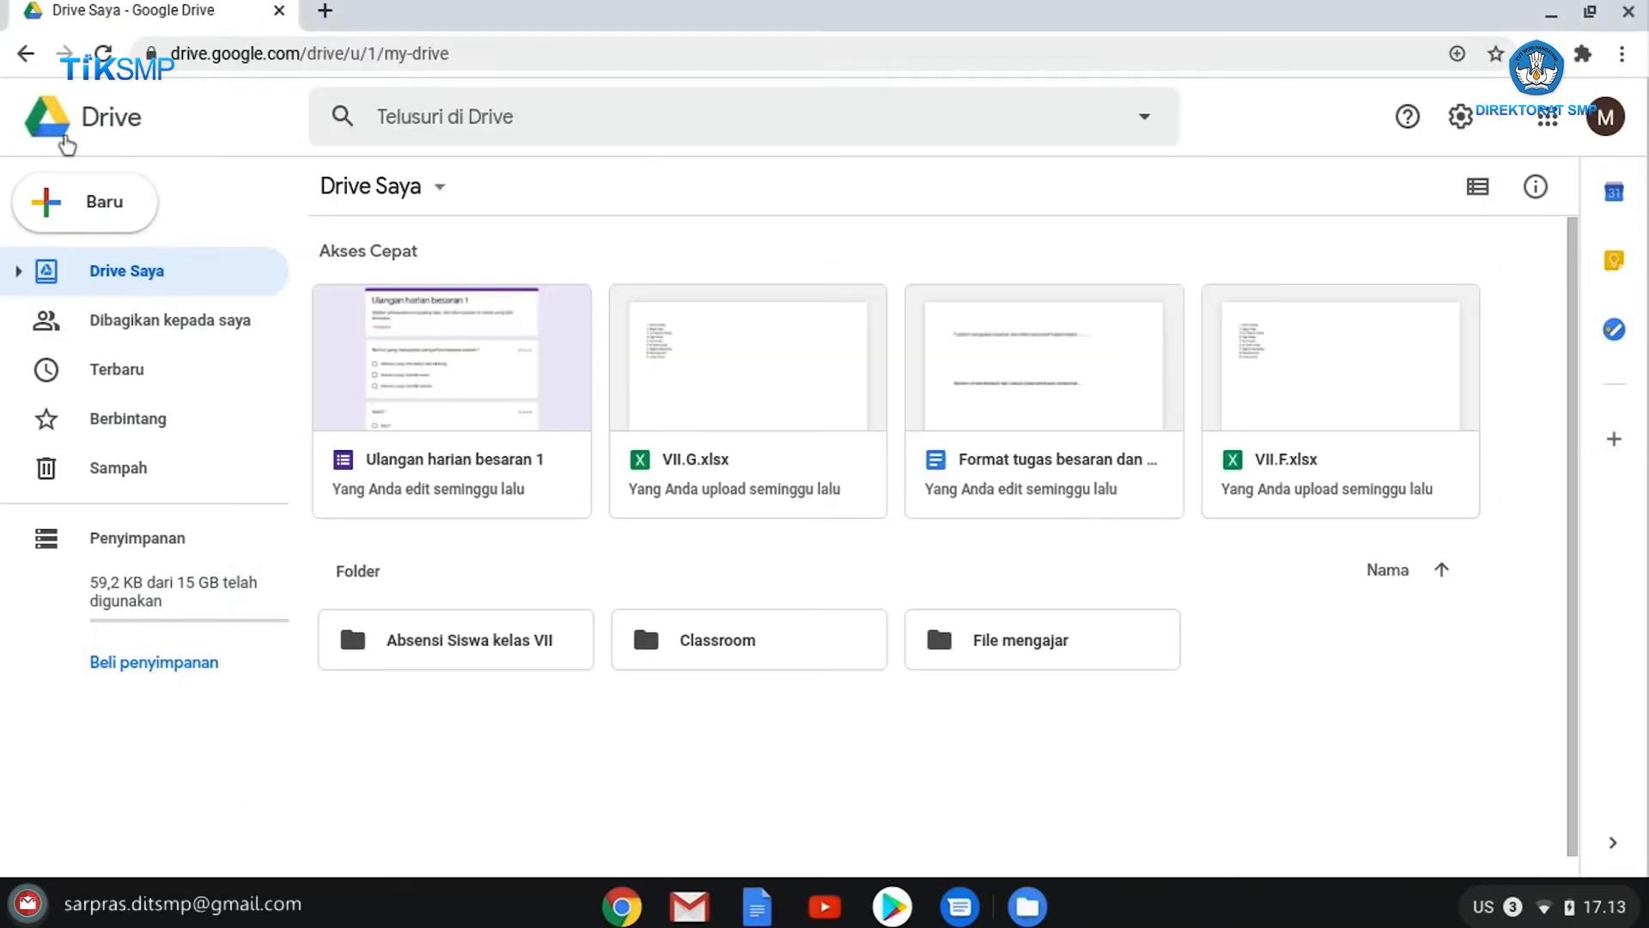
Step: Upload Resume.docx from the local Download folder to Drive Saya
left_click(121, 219)
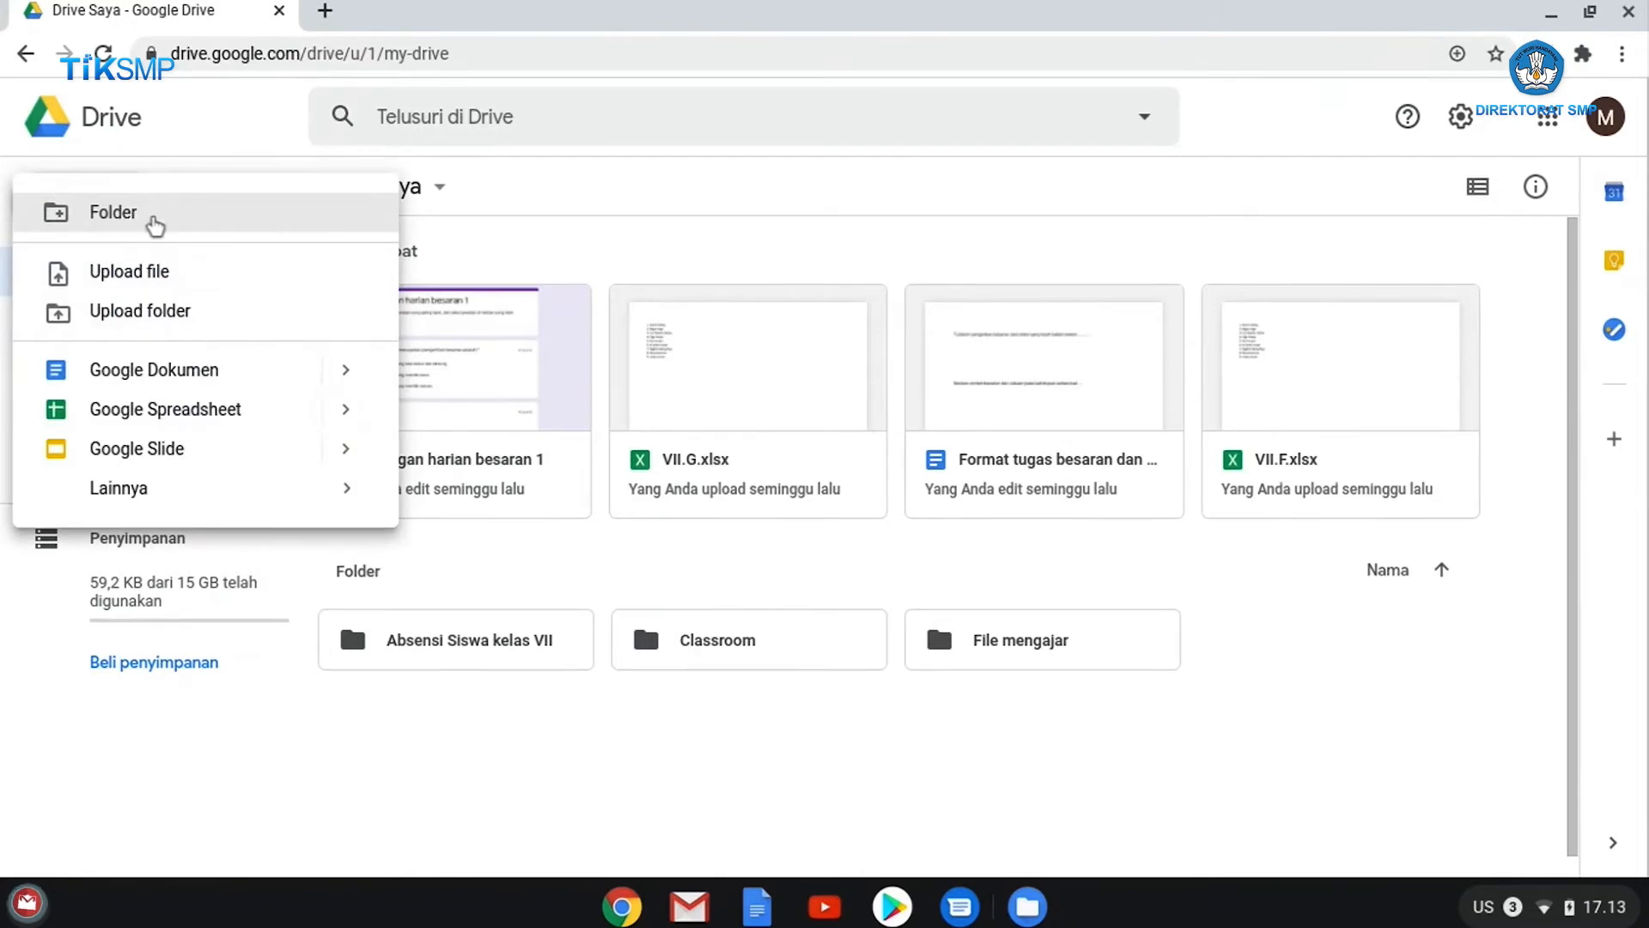
left_click(163, 272)
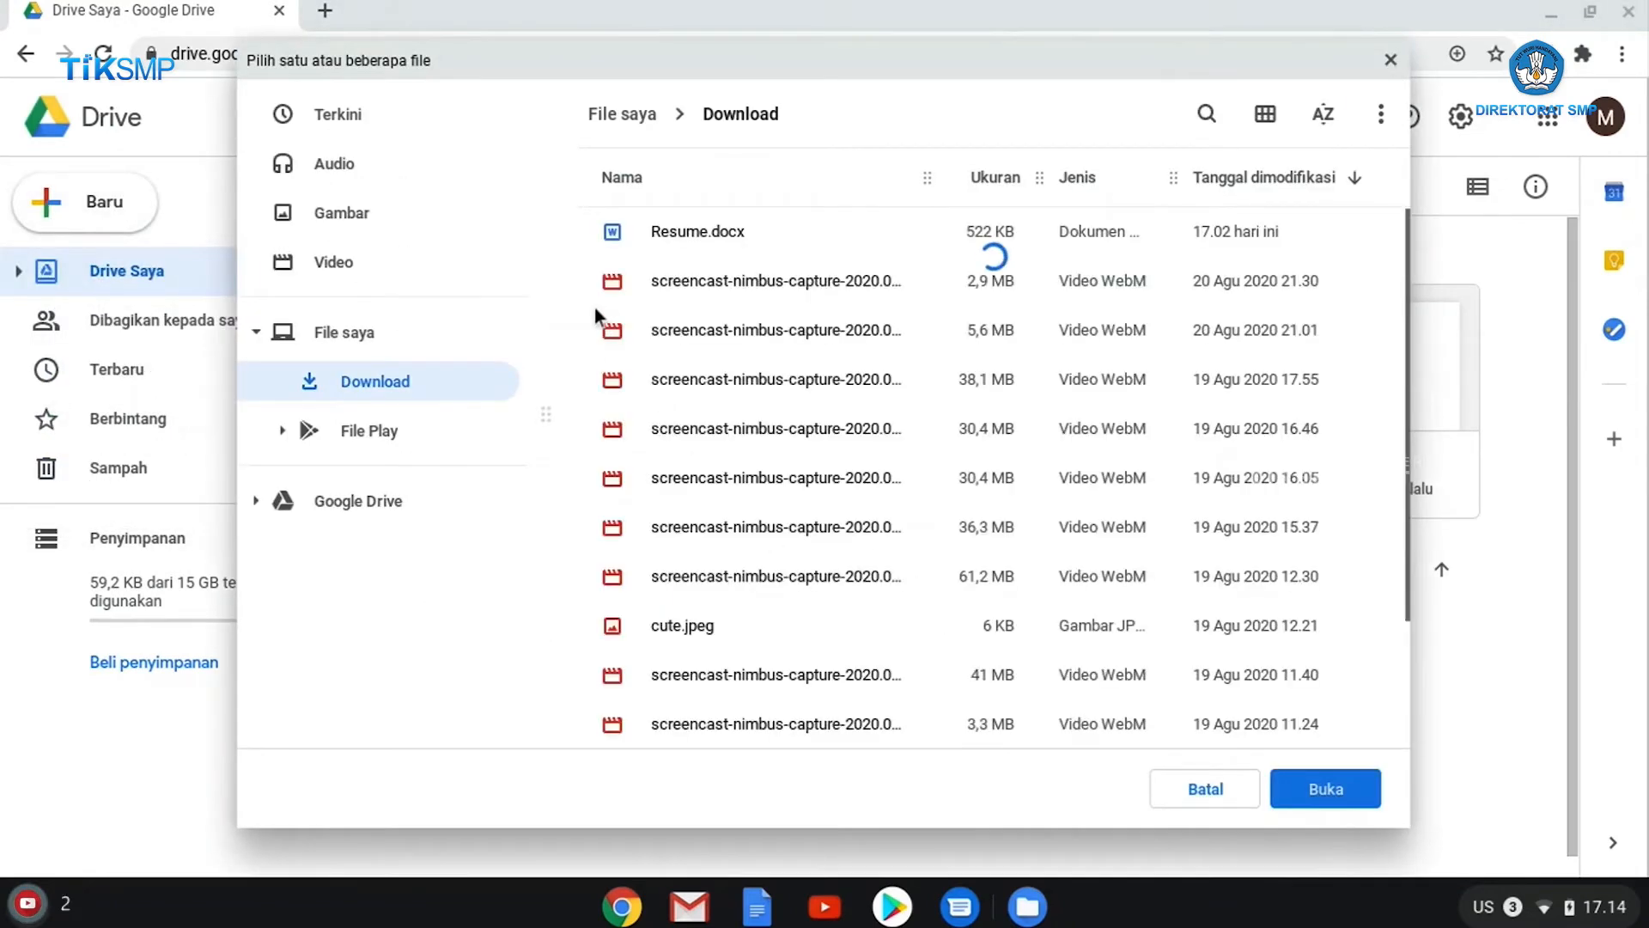
left_click(713, 230)
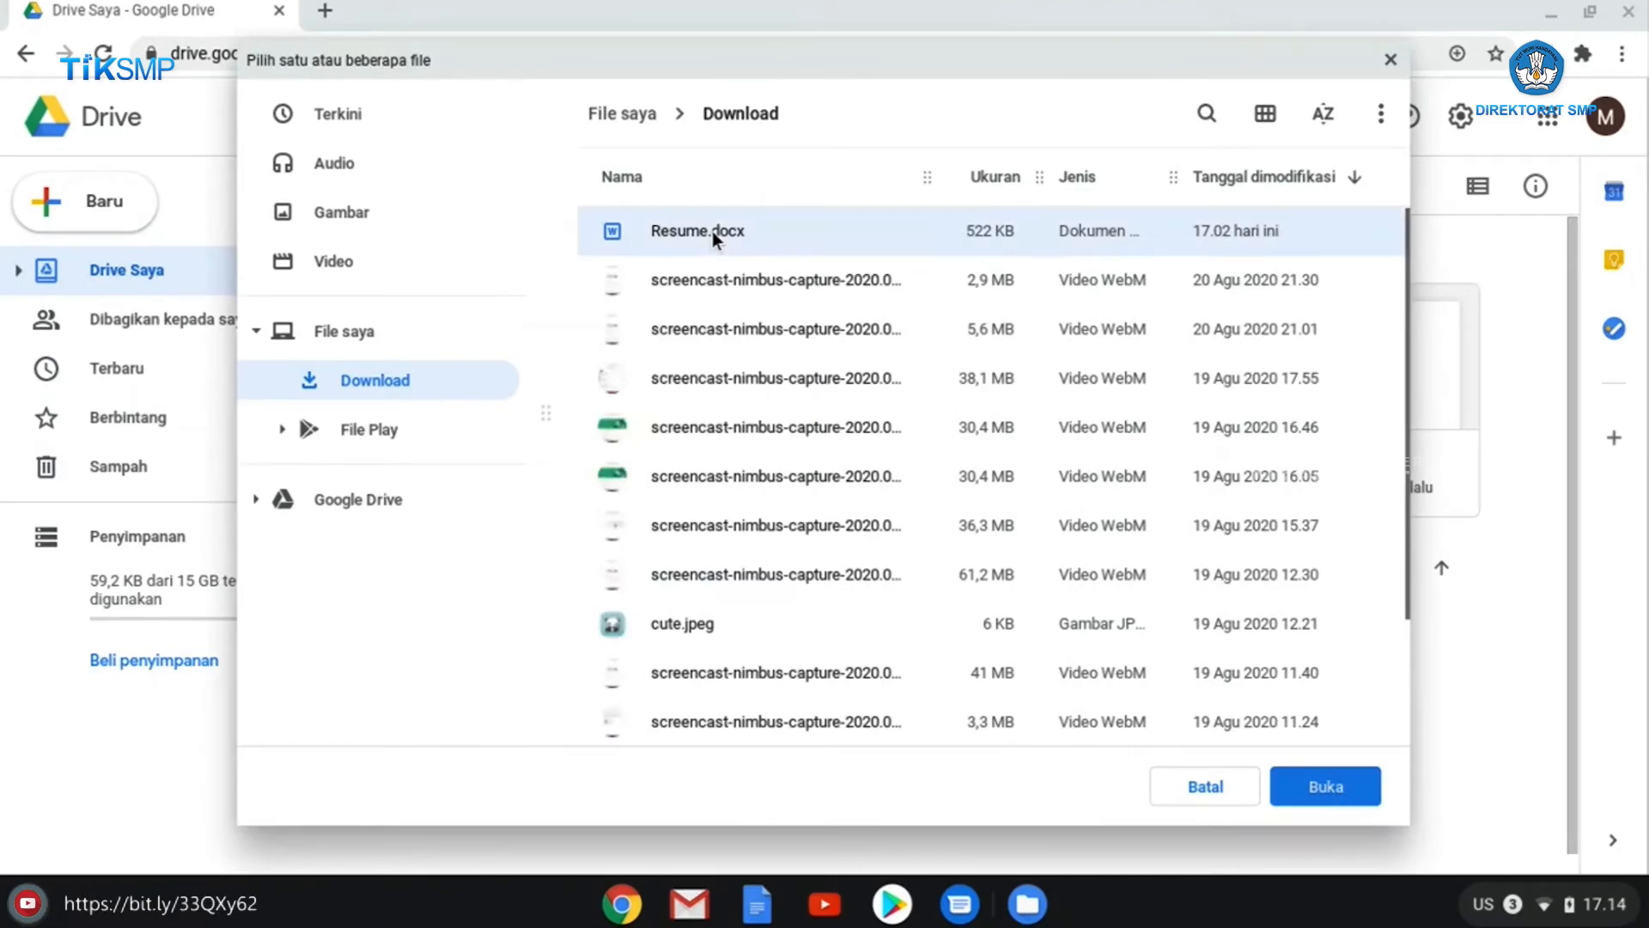
left_click(1293, 789)
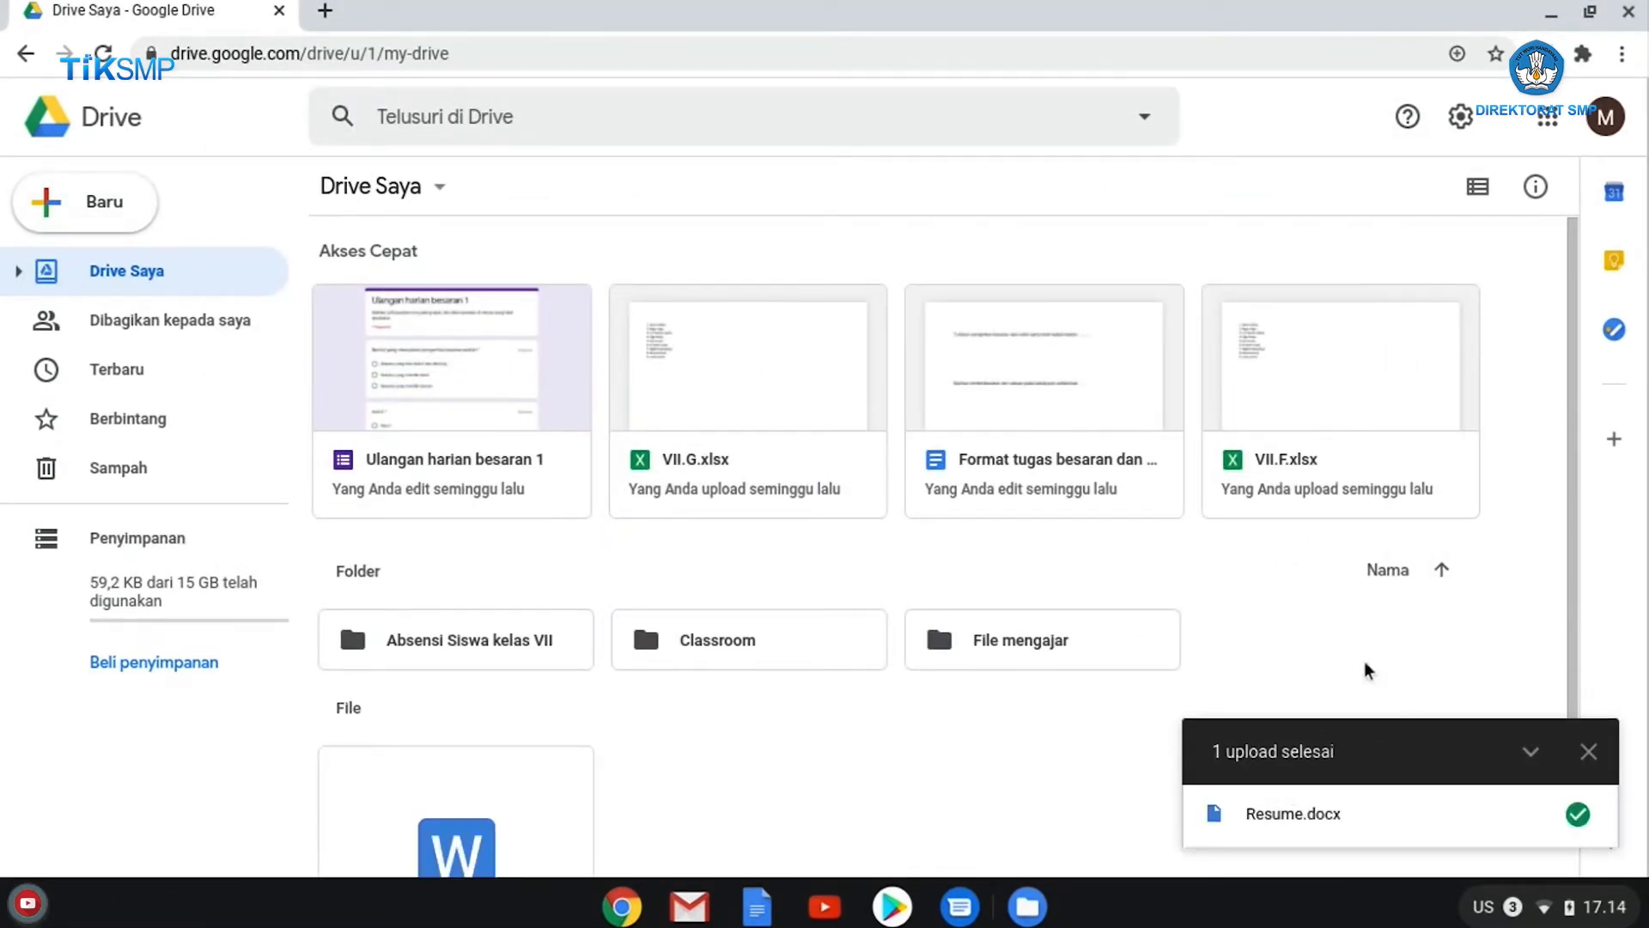
scroll(839, 718, "down", 1)
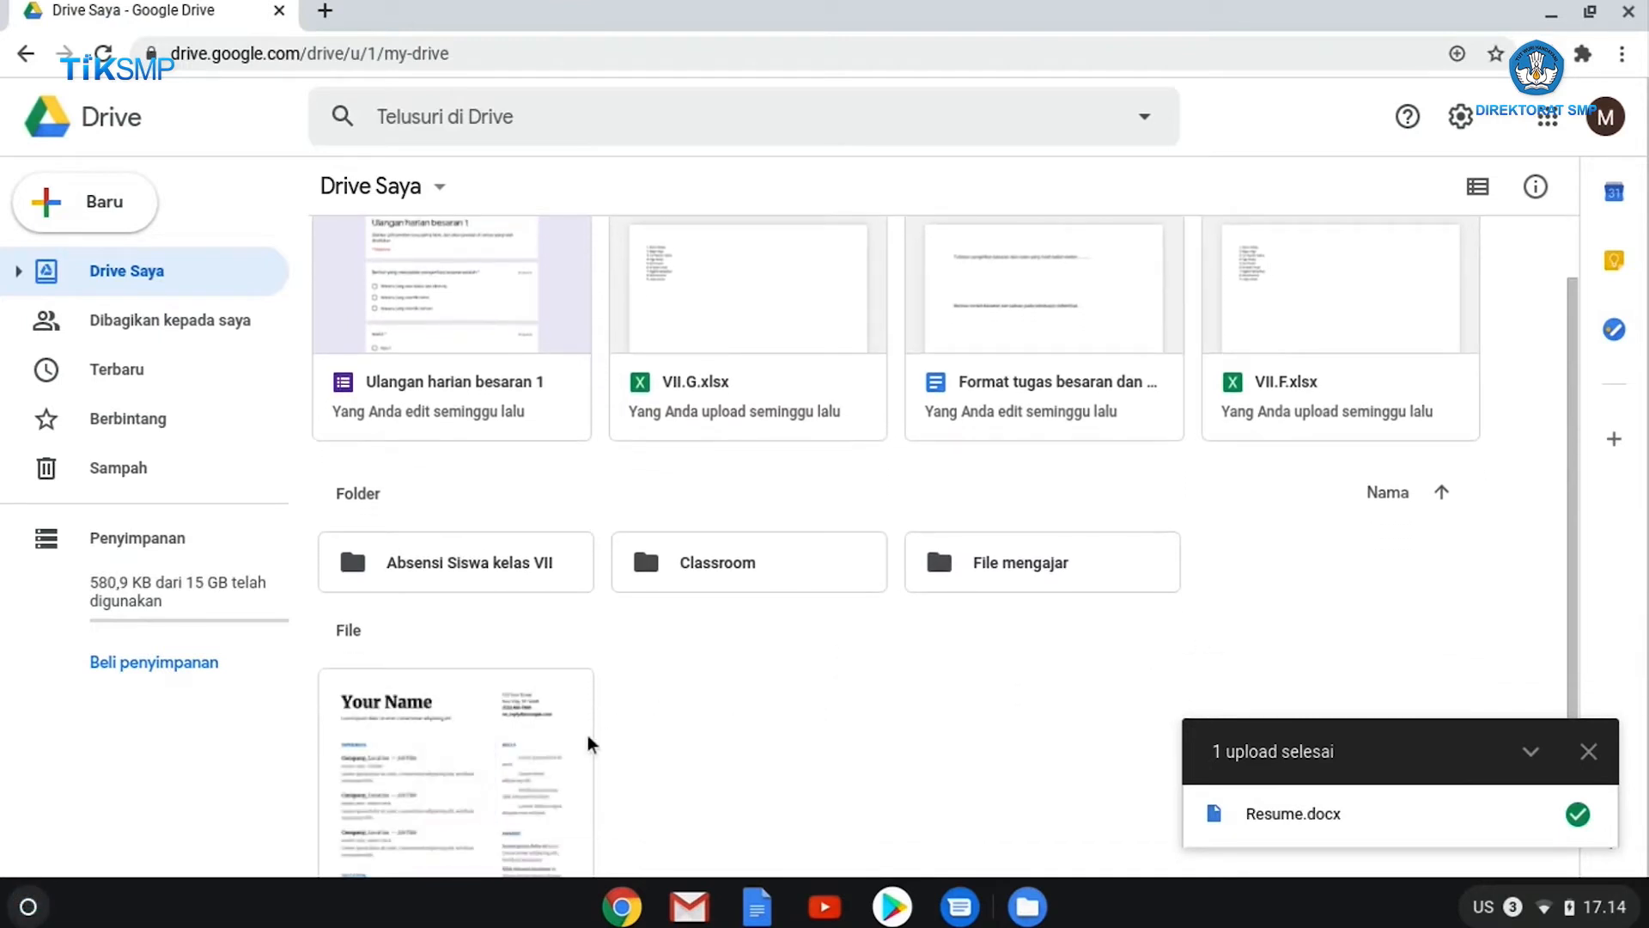
Step: Open the File mengajar folder from Drive Saya
double_click(1024, 574)
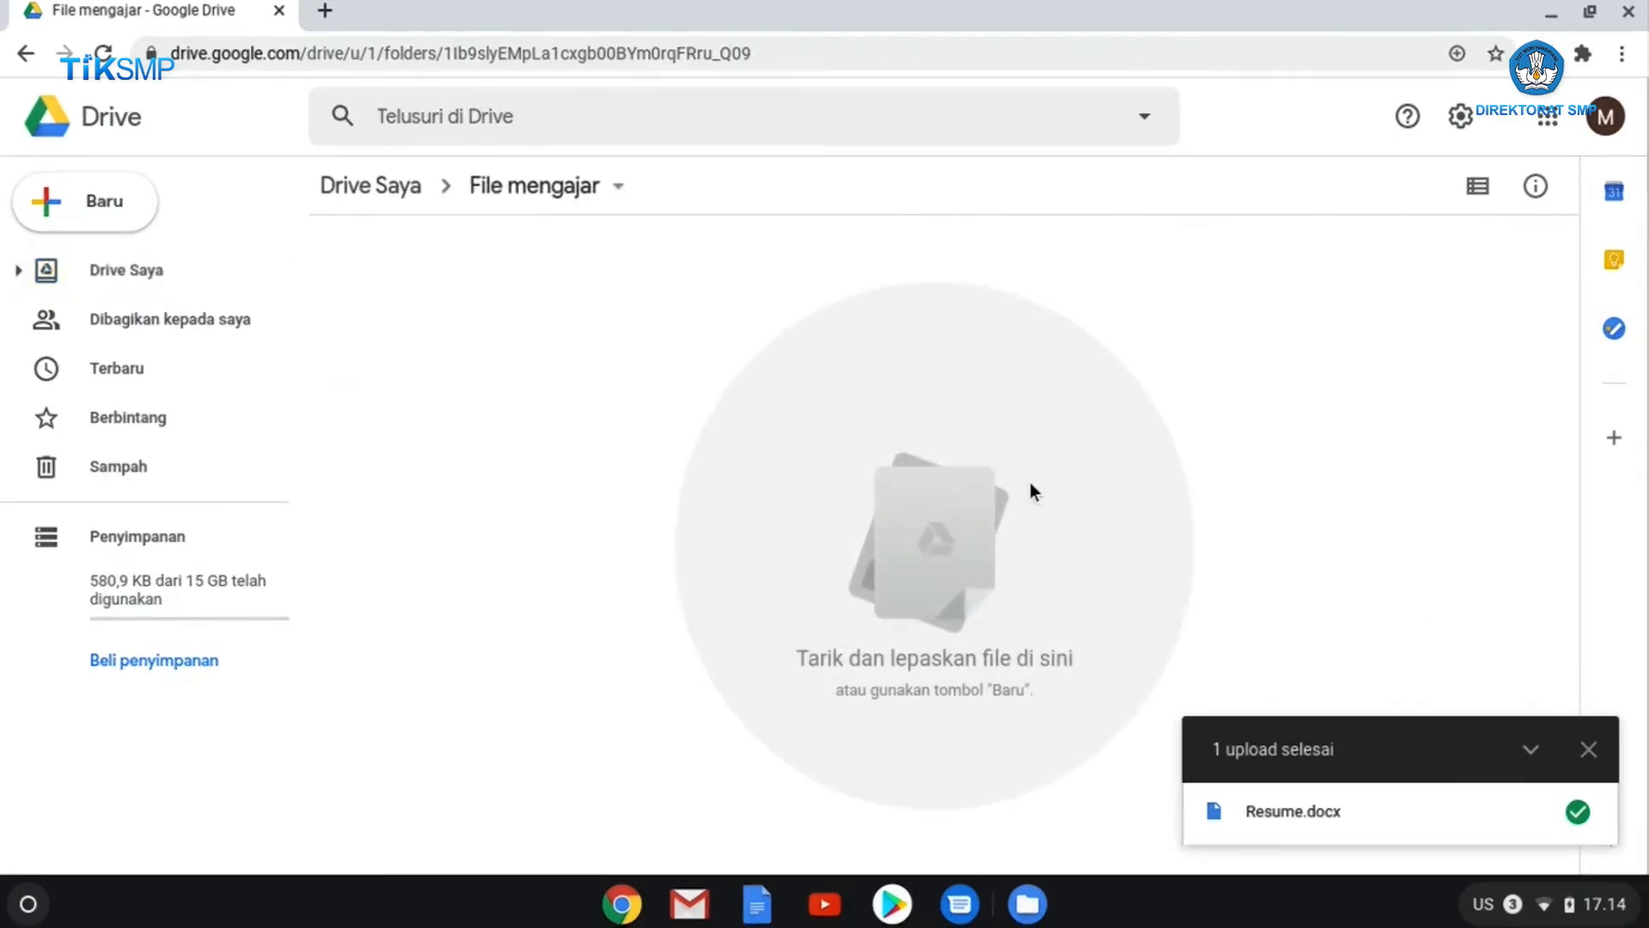
left_click(26, 53)
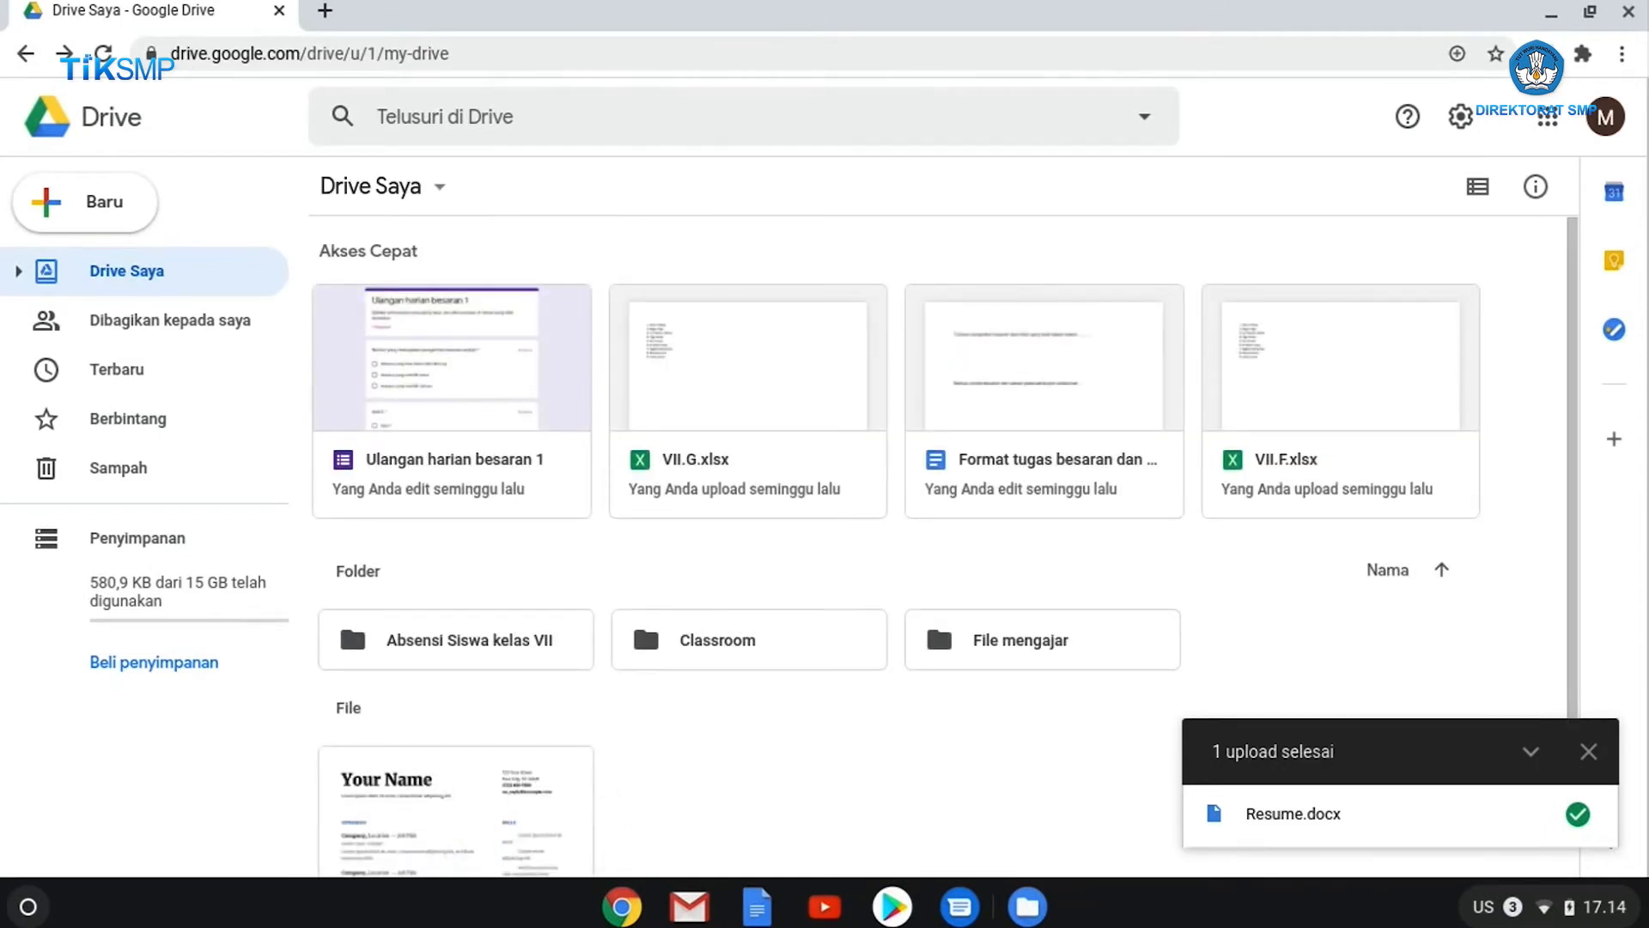
double_click(1003, 649)
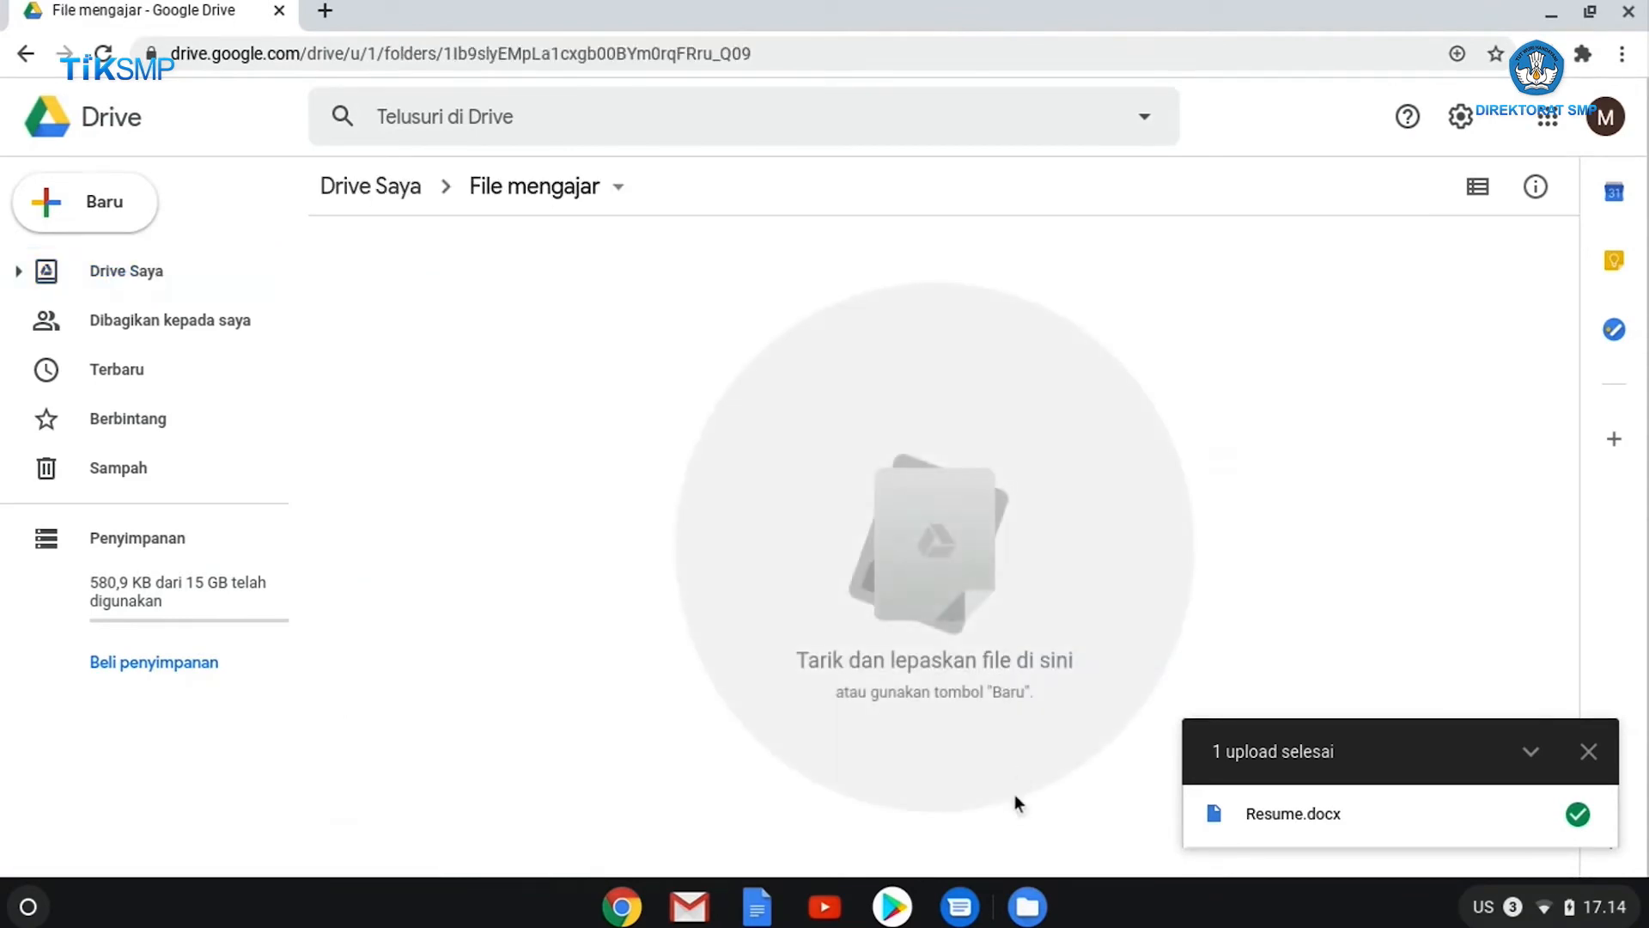
left_click(1039, 913)
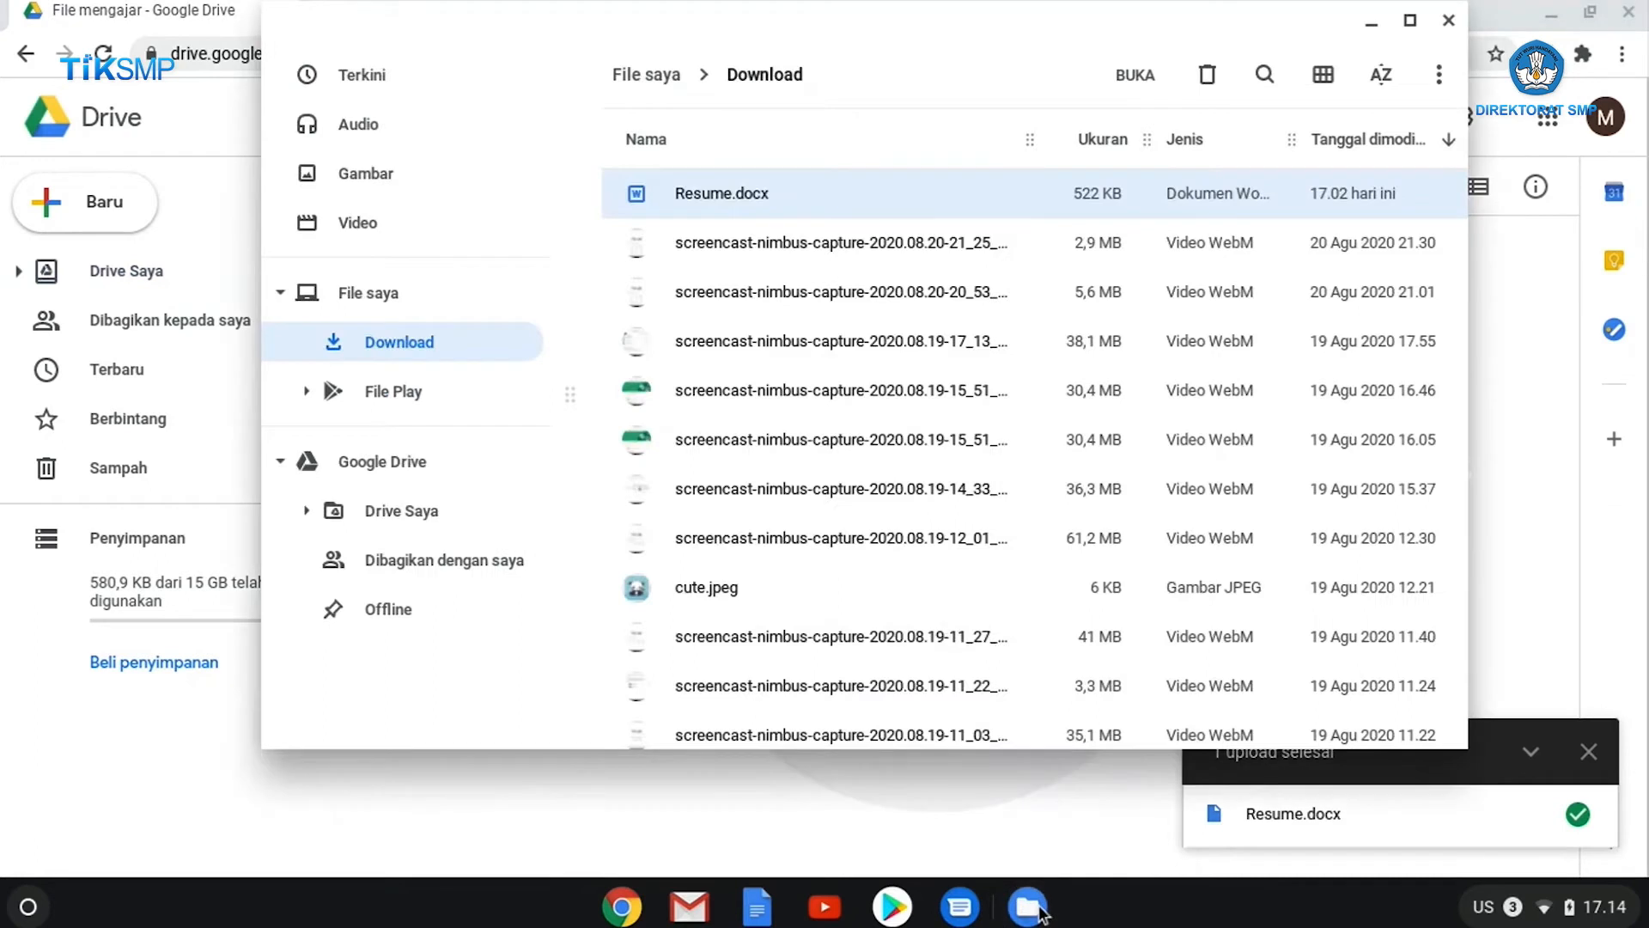
left_click(1039, 909)
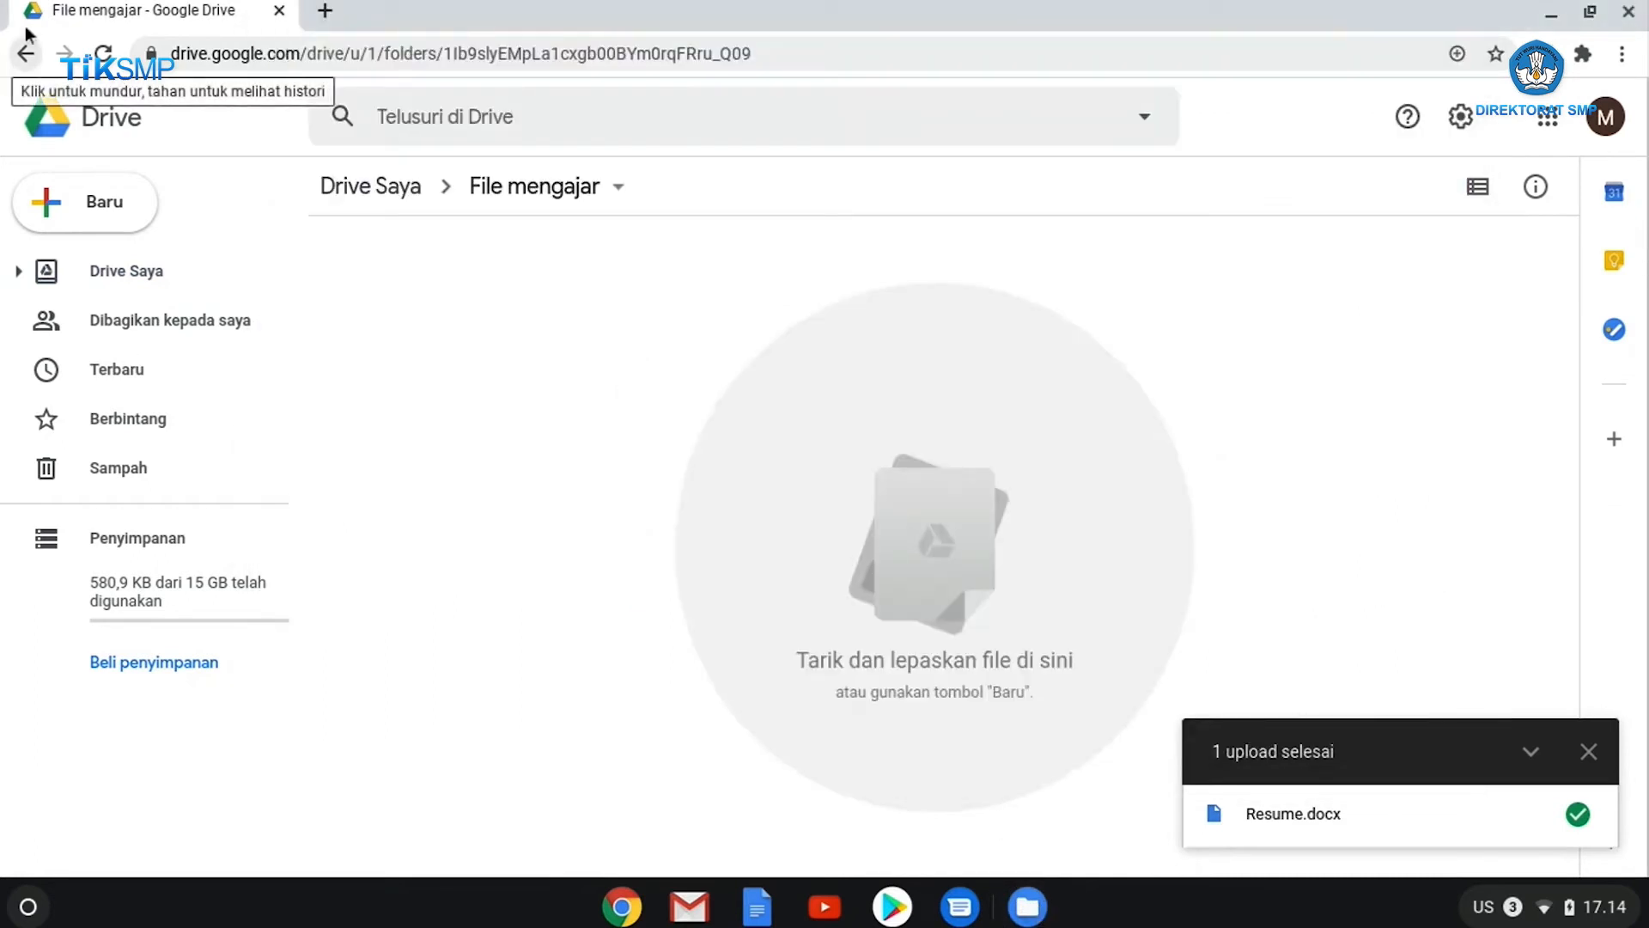
Step: Upload Resume.docx from the local Download folder into the File mengajar folder using the file picker
left_click(107, 207)
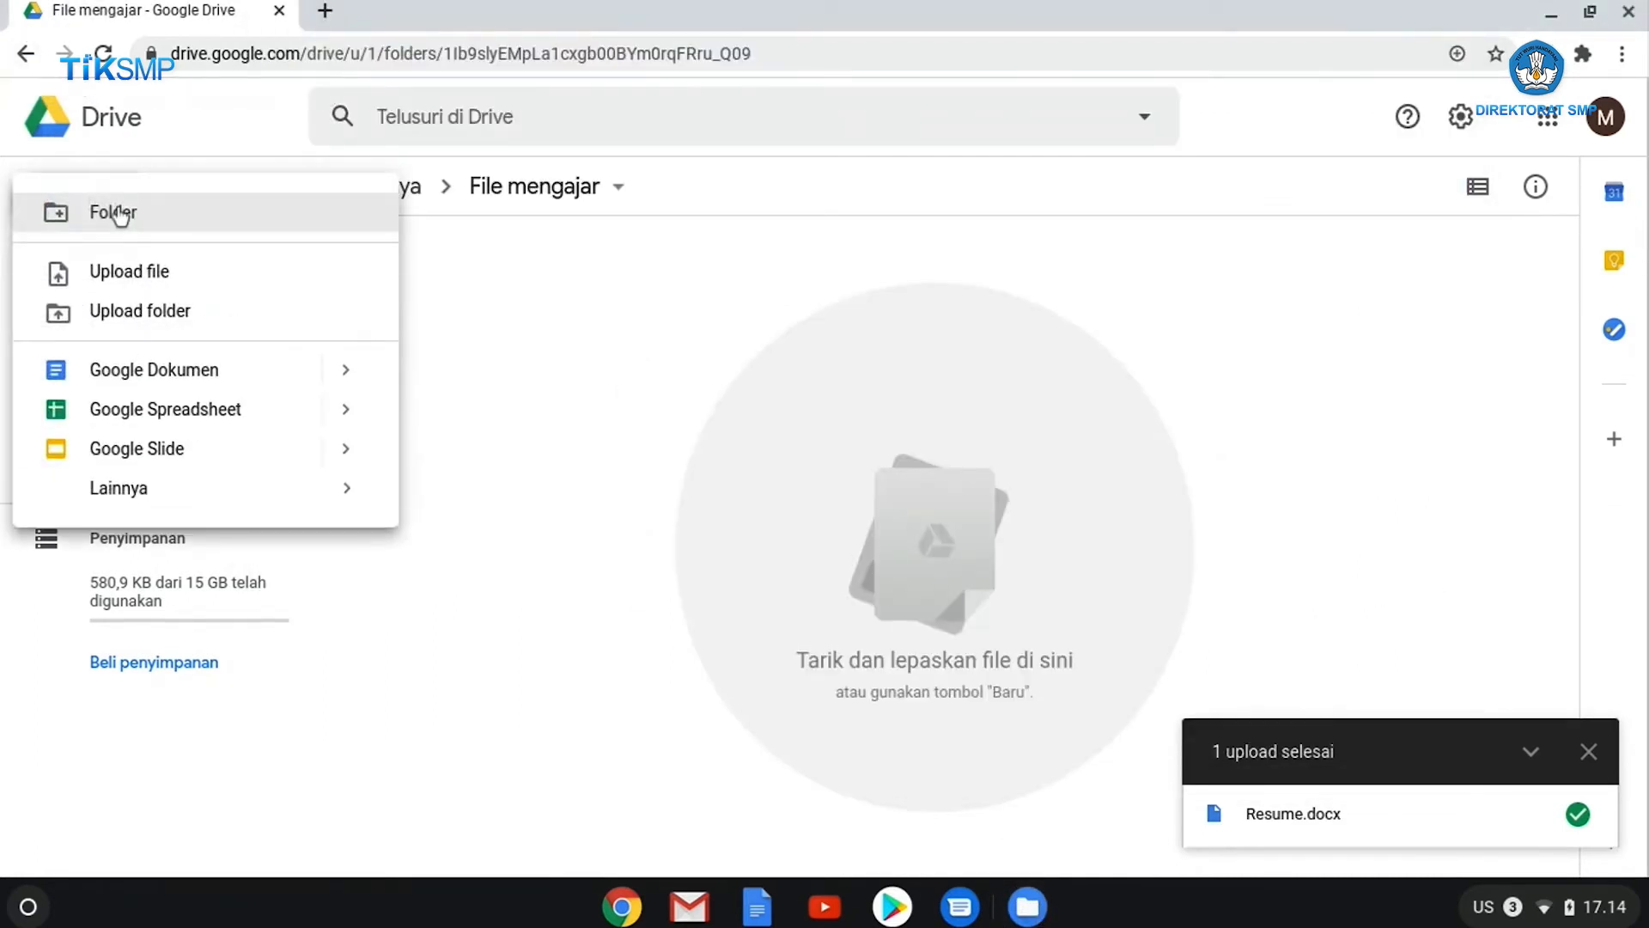
left_click(137, 268)
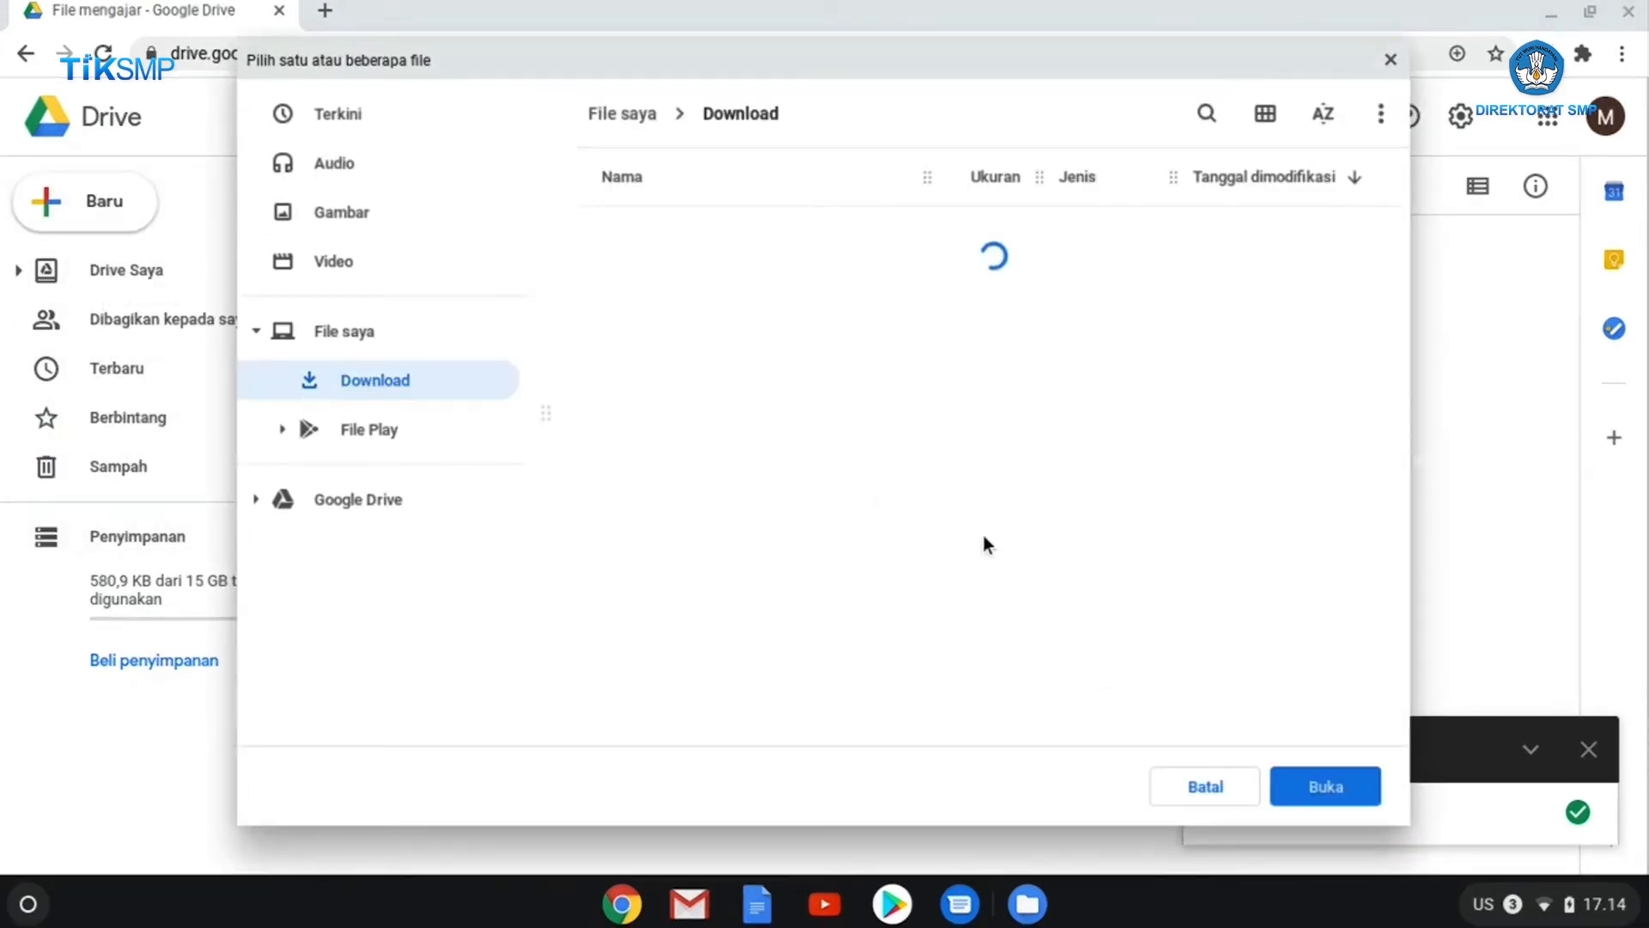
left_click(708, 237)
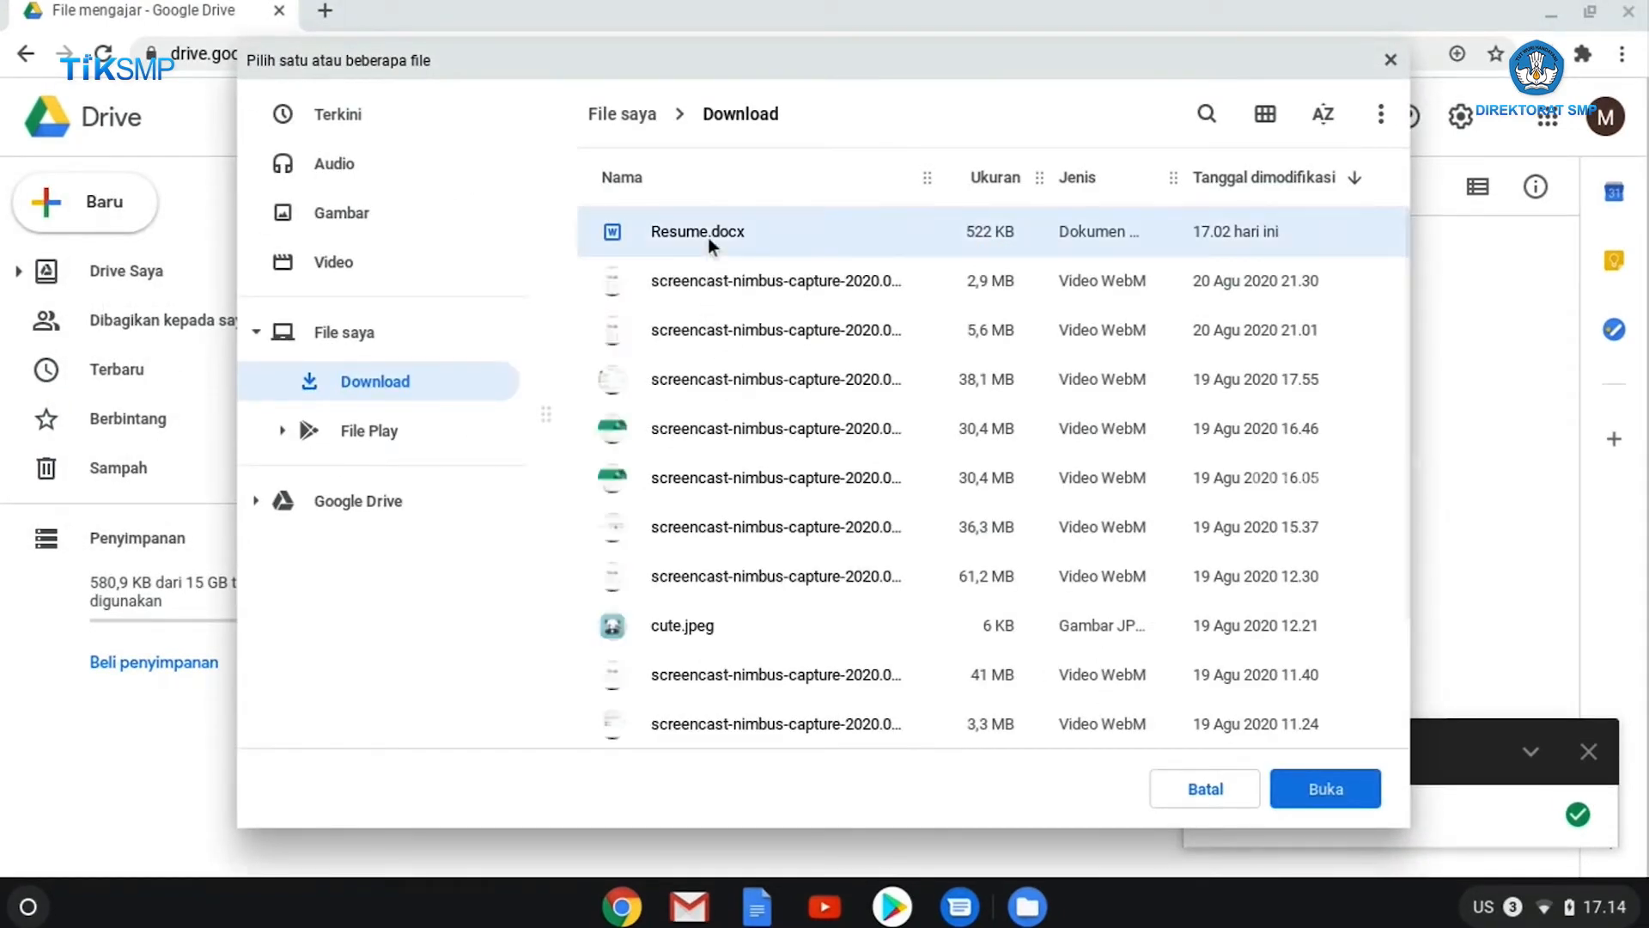
left_click(1328, 801)
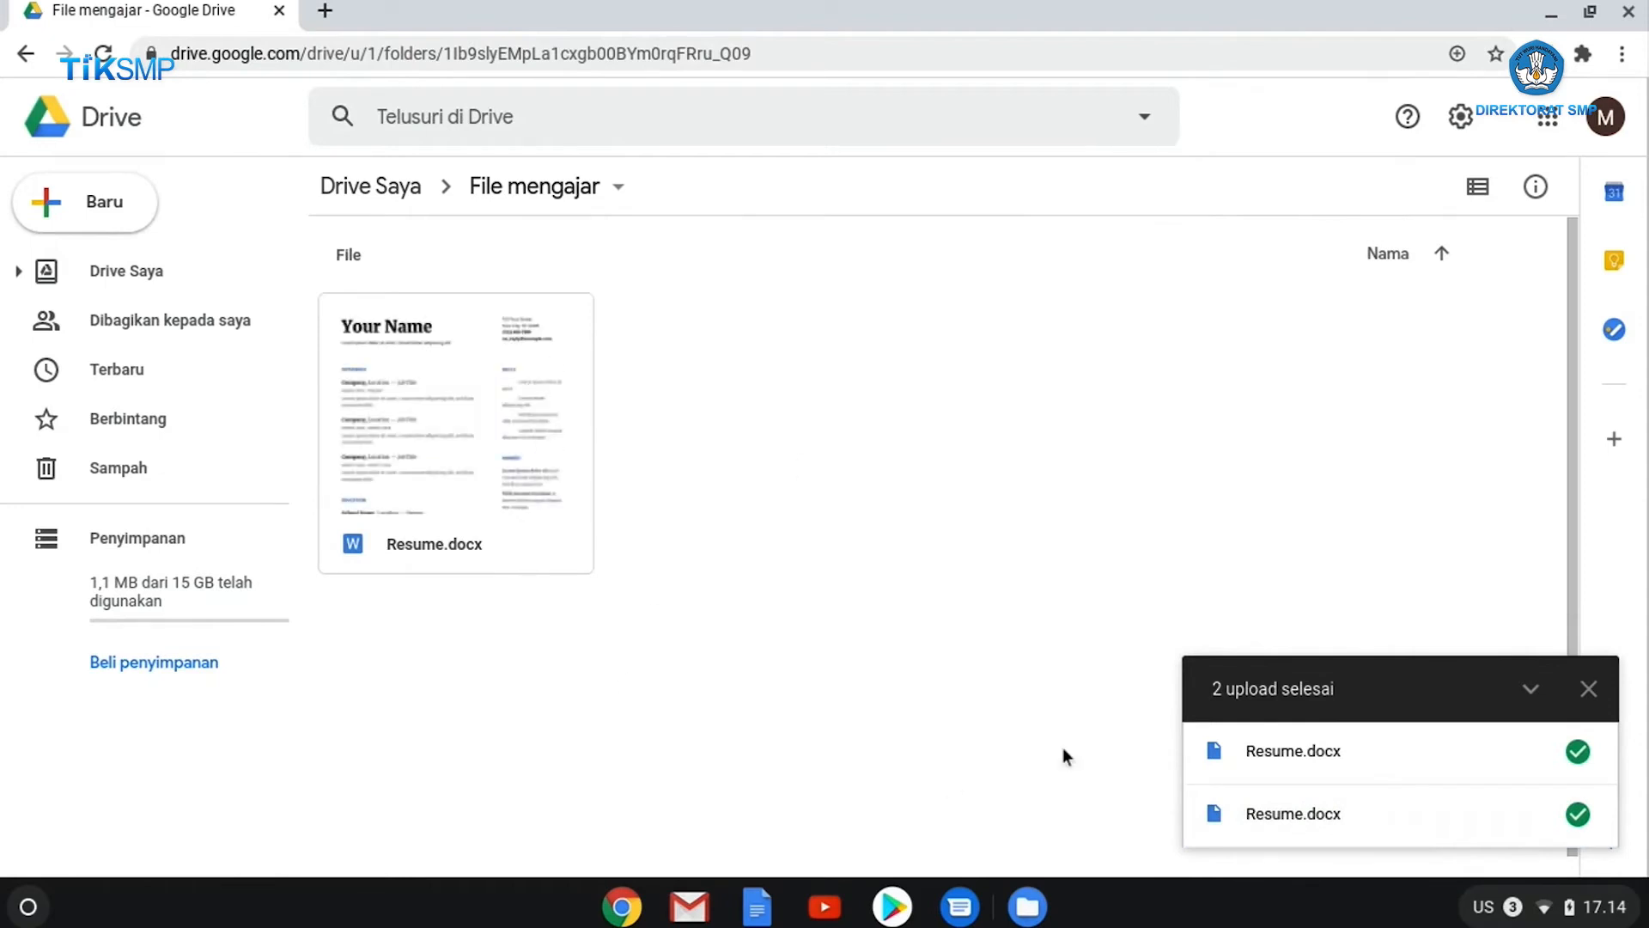
Step: Switch to the Files app, move its window aside, and drop Resume.docx from Download into the File mengajar folder in Drive
left_click(1027, 907)
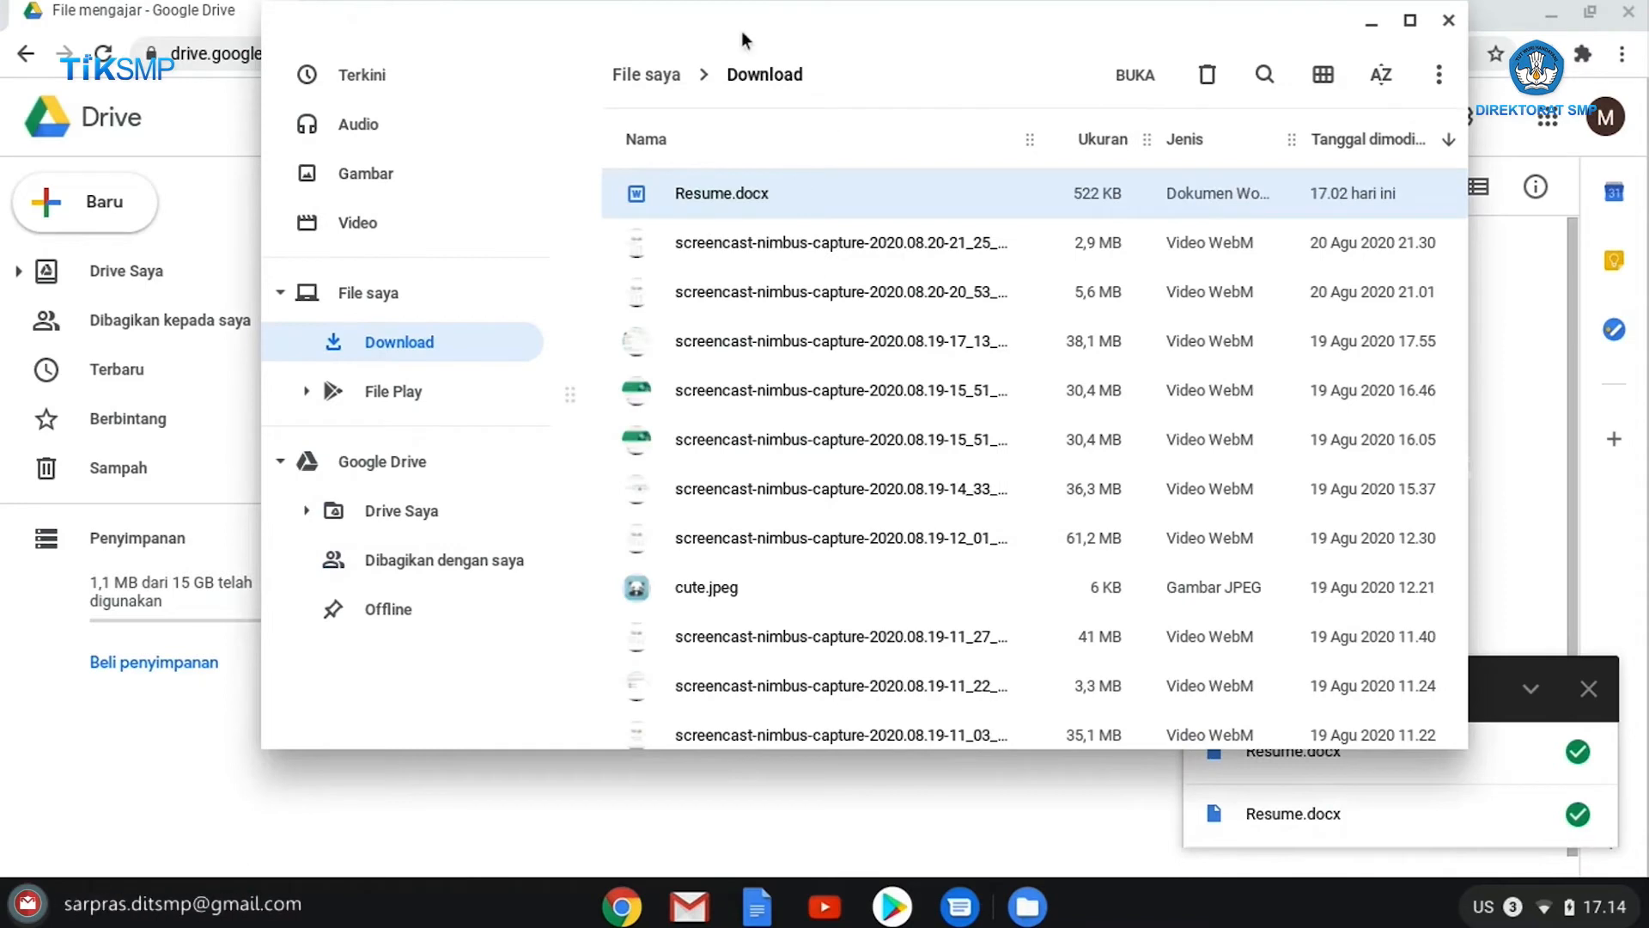
left_click_drag(740, 31, 520, 34)
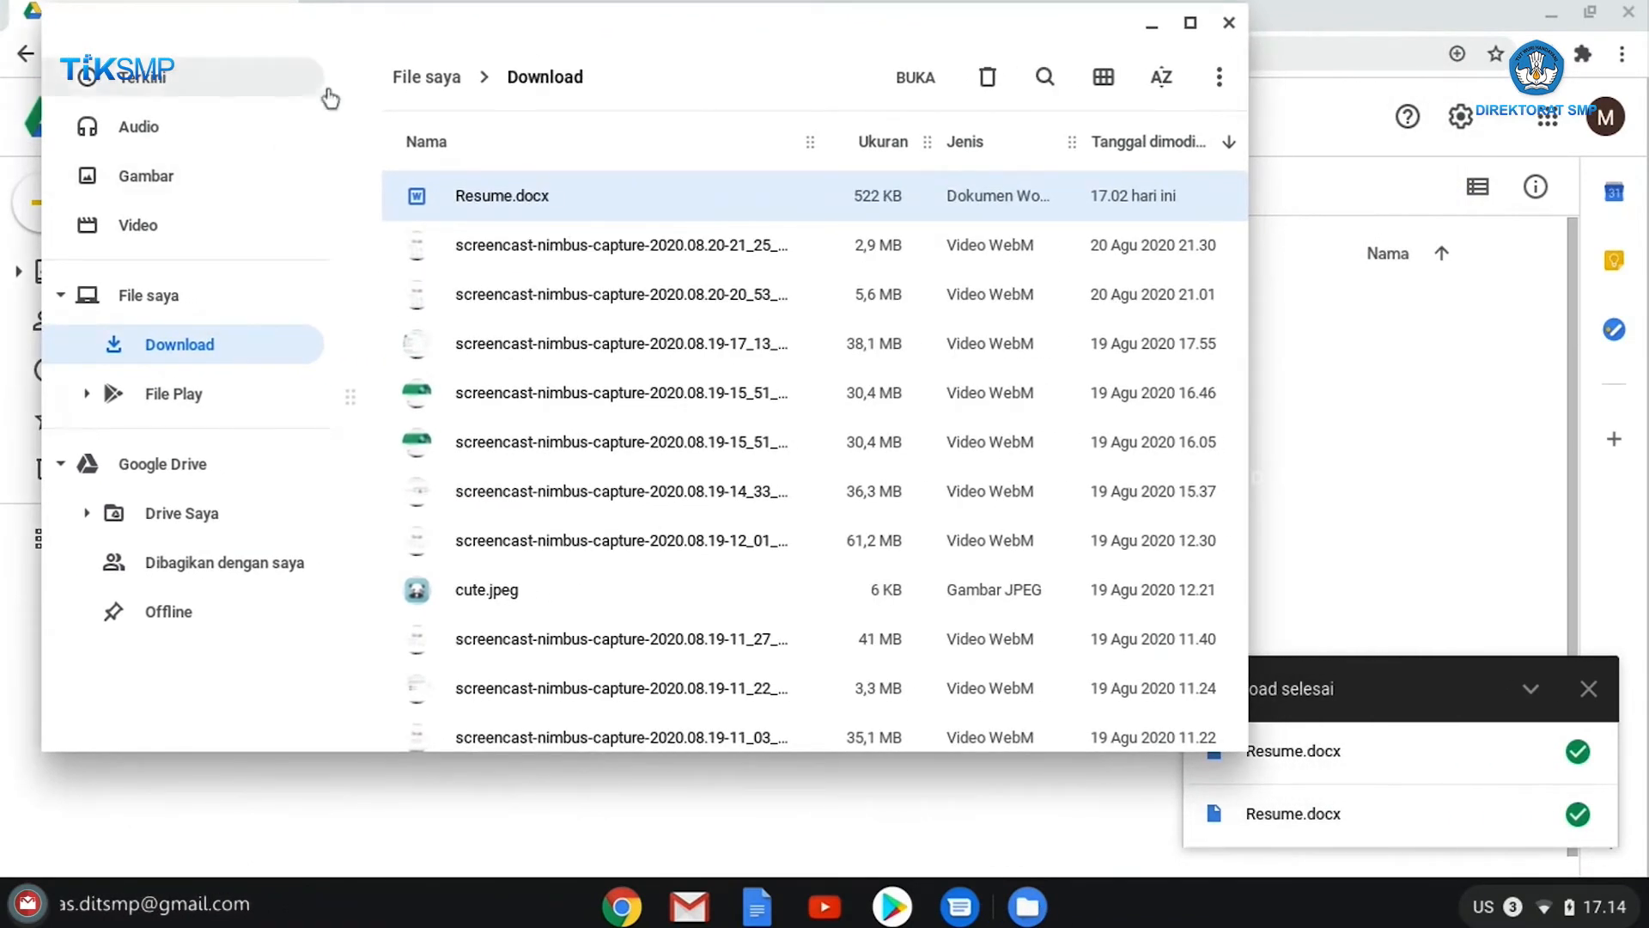
mouse_move(461, 192)
left_mouse_down()
mouse_move(585, 239)
mouse_move(1075, 309)
mouse_move(1338, 388)
mouse_move(1400, 445)
left_mouse_up()
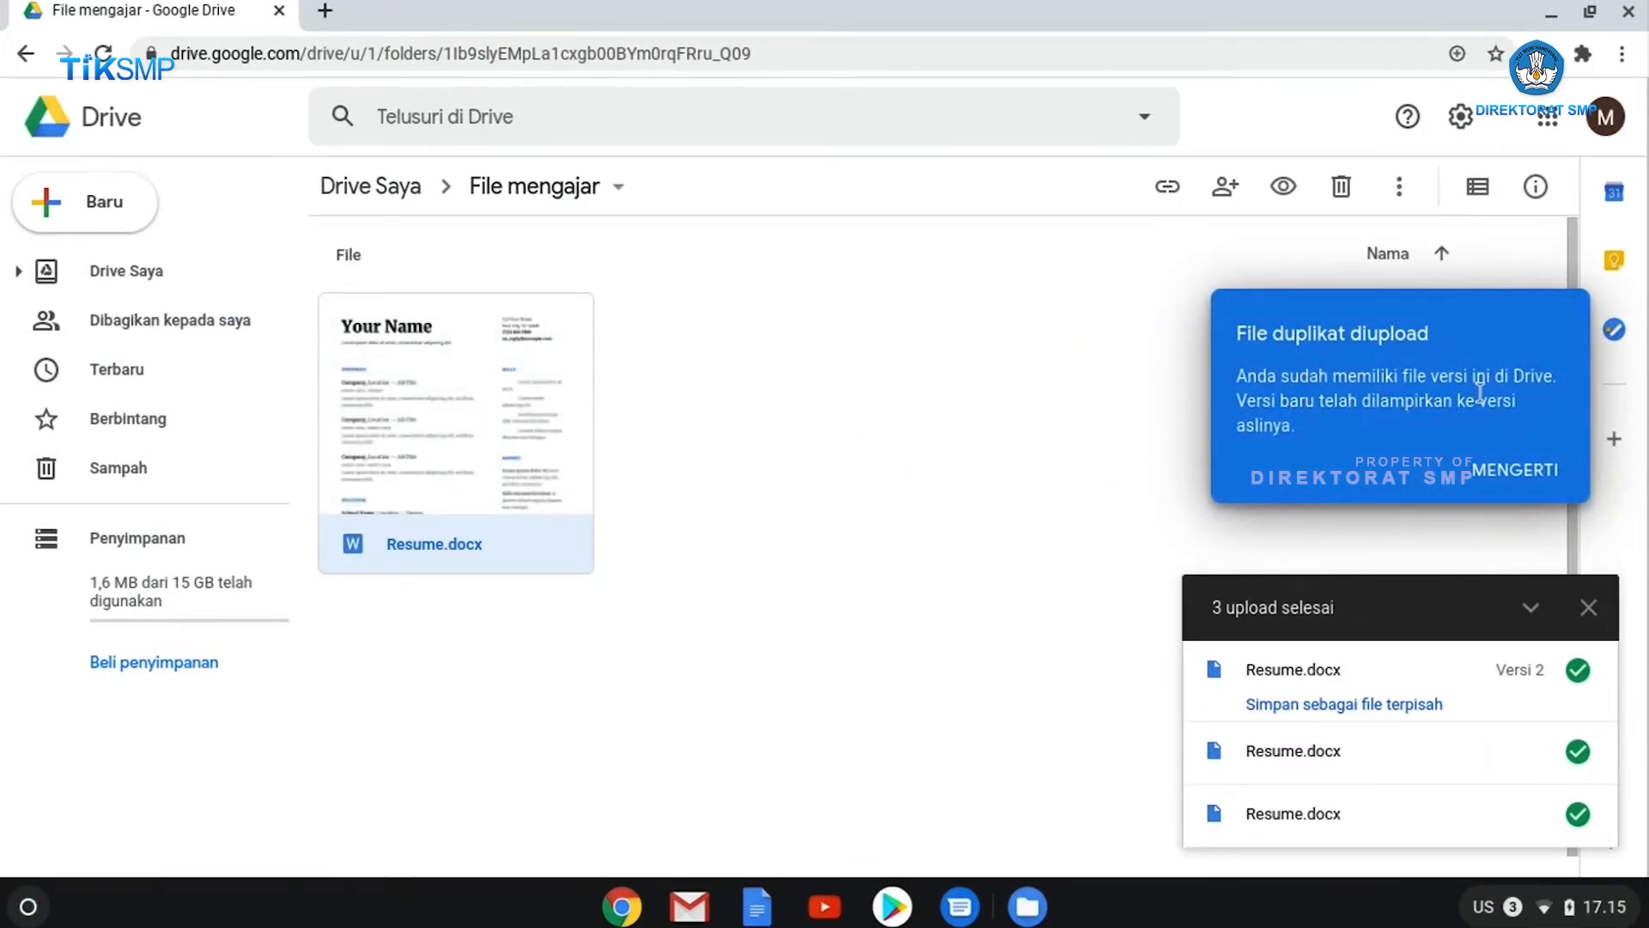
Step: Dismiss the duplicate-file notice, switch to the Files app, and drop cute.jpeg from Download into the File mengajar folder in Drive
left_click(1514, 469)
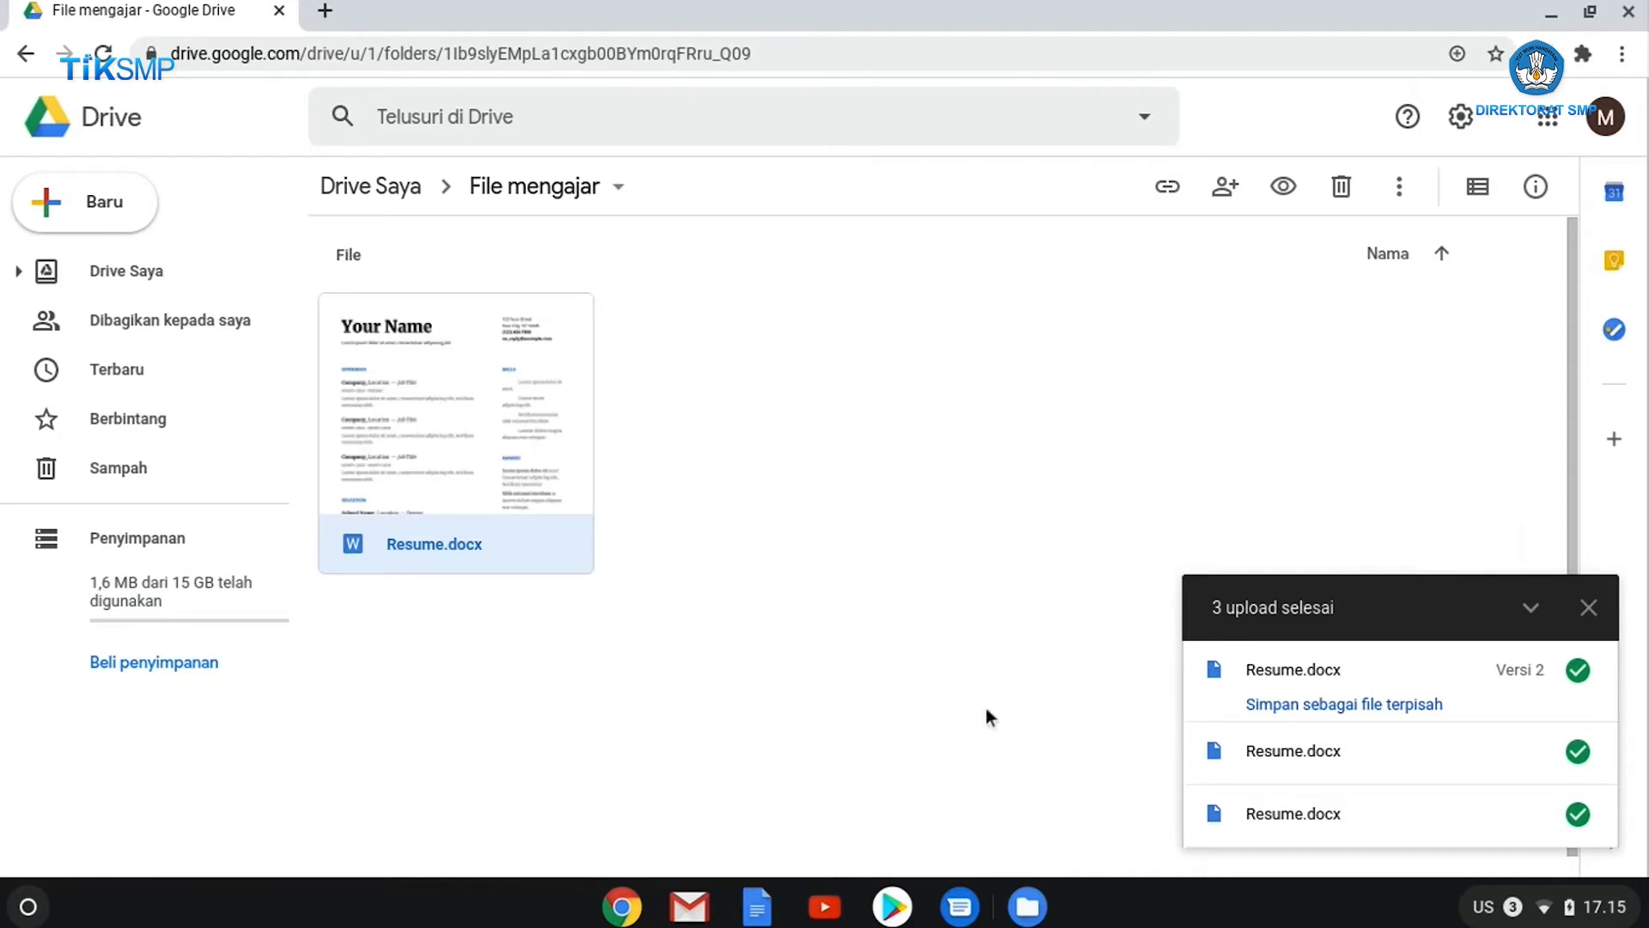
left_click(1023, 908)
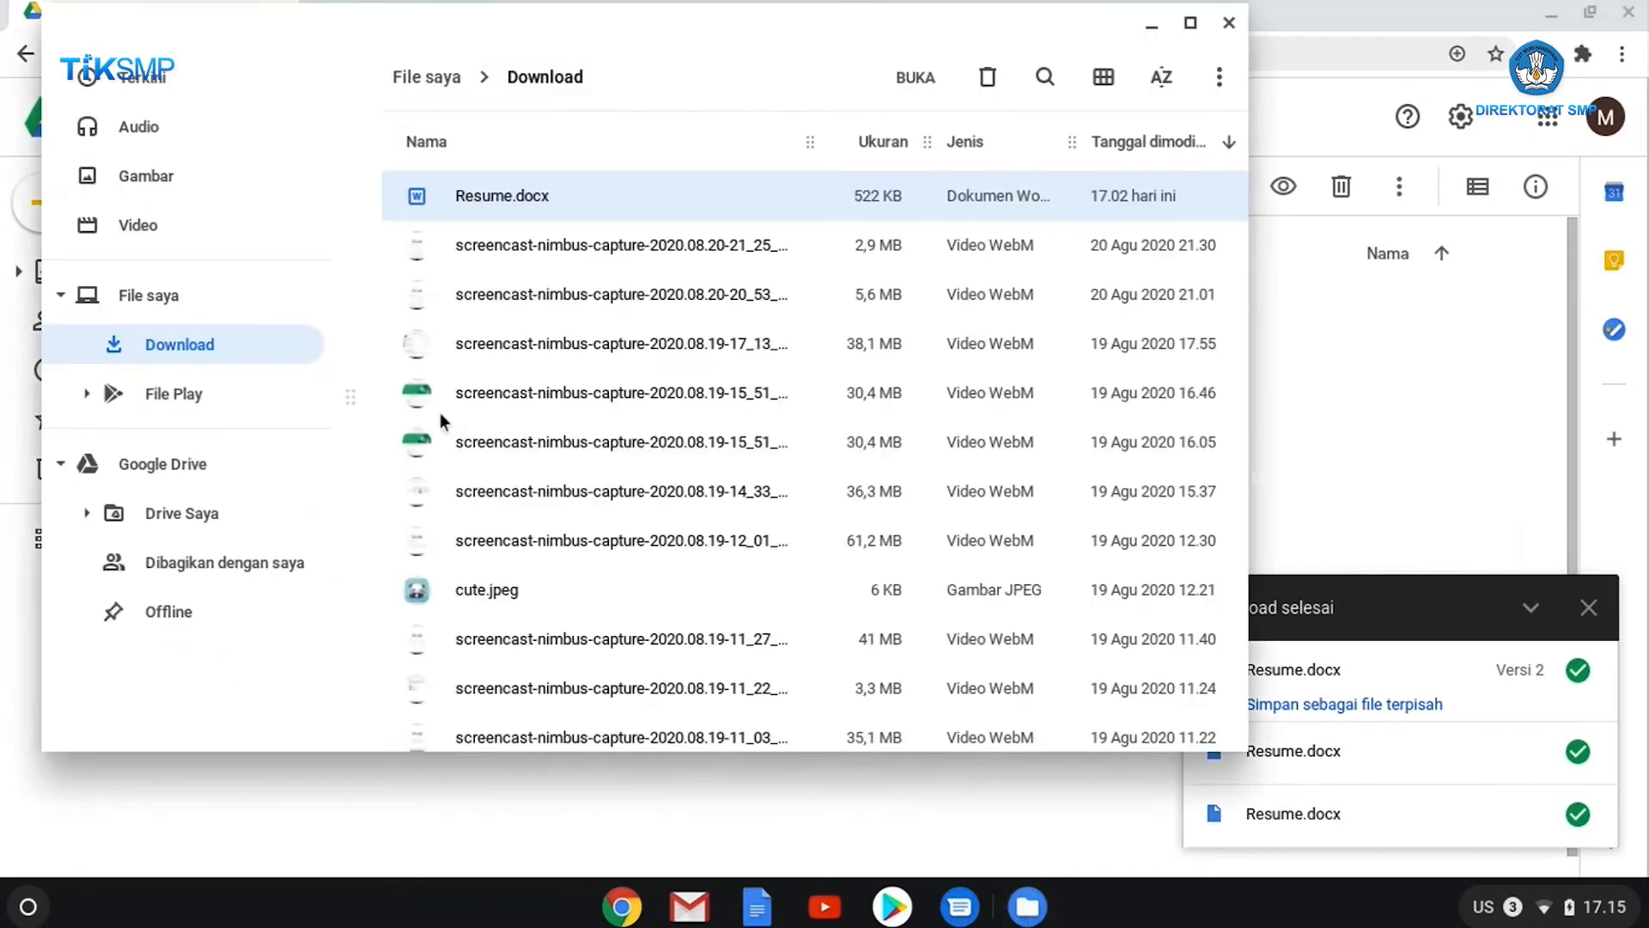
left_click_drag(456, 598, 1311, 416)
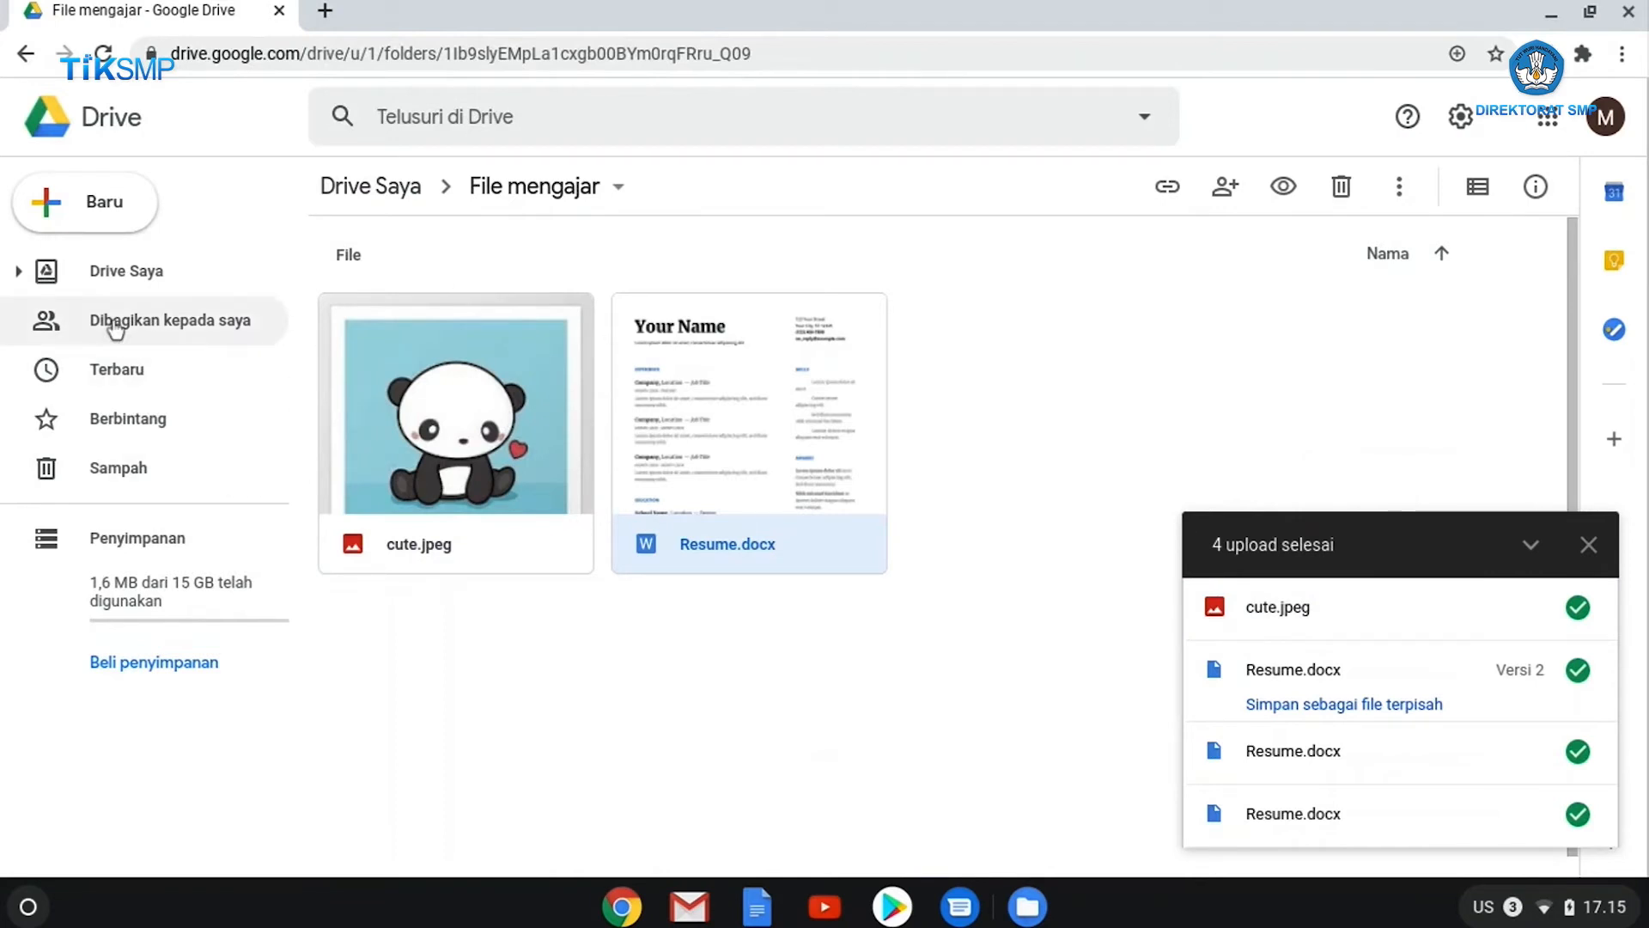
Step: Return to Drive Saya from the File mengajar folder and close the list of finished uploads
left_click(100, 220)
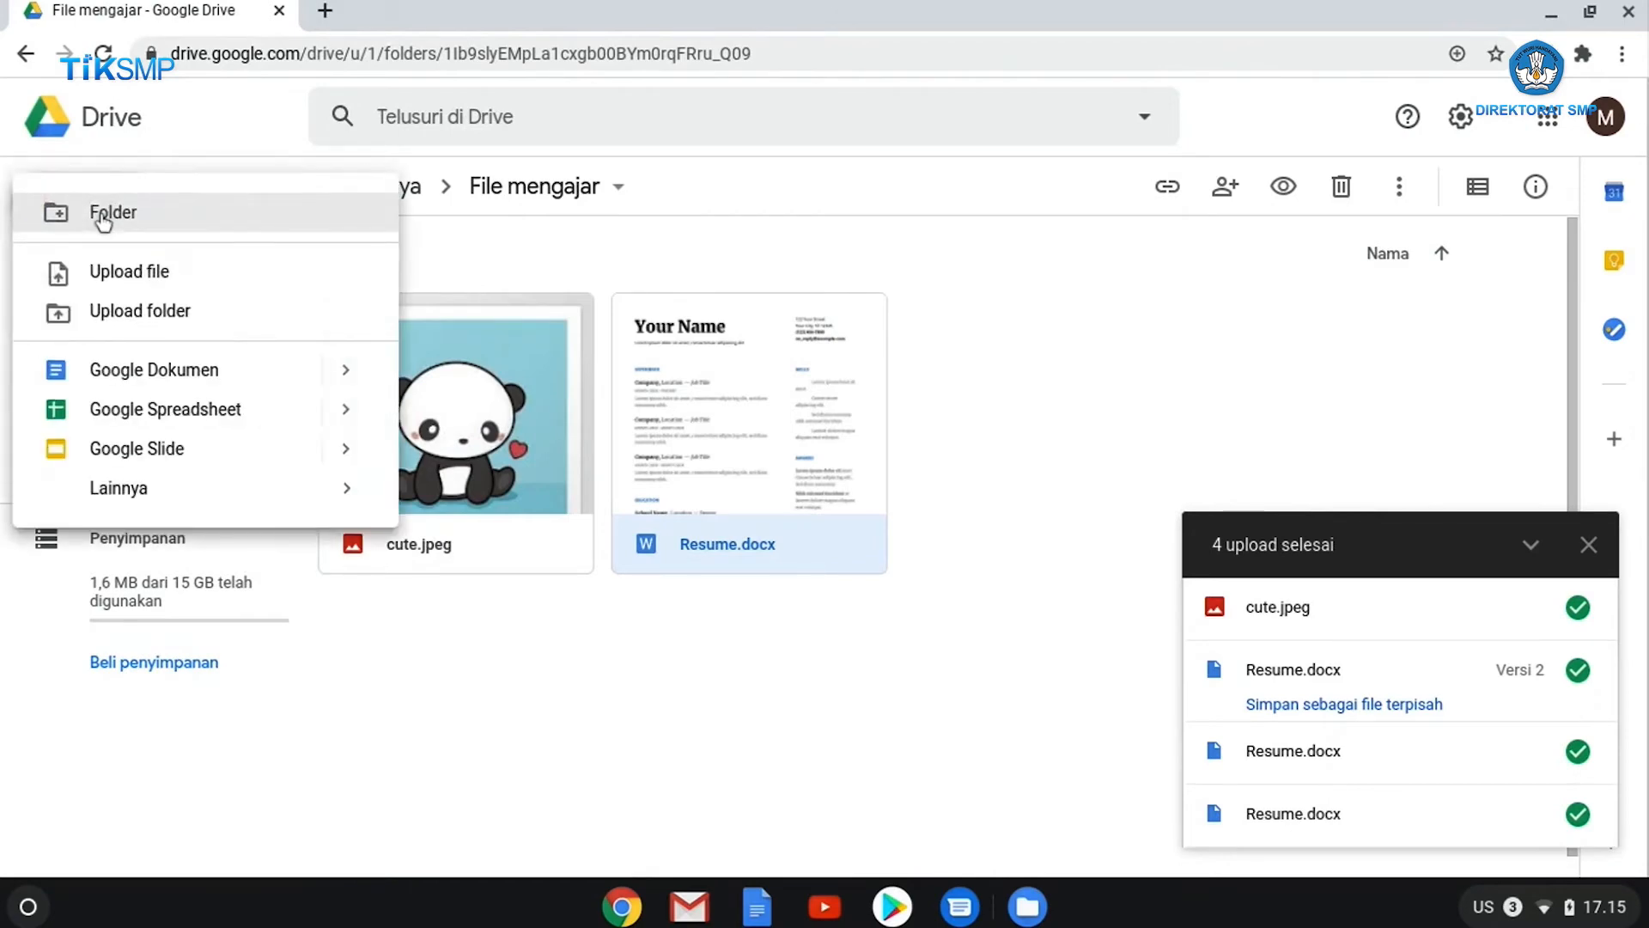
left_click(429, 192)
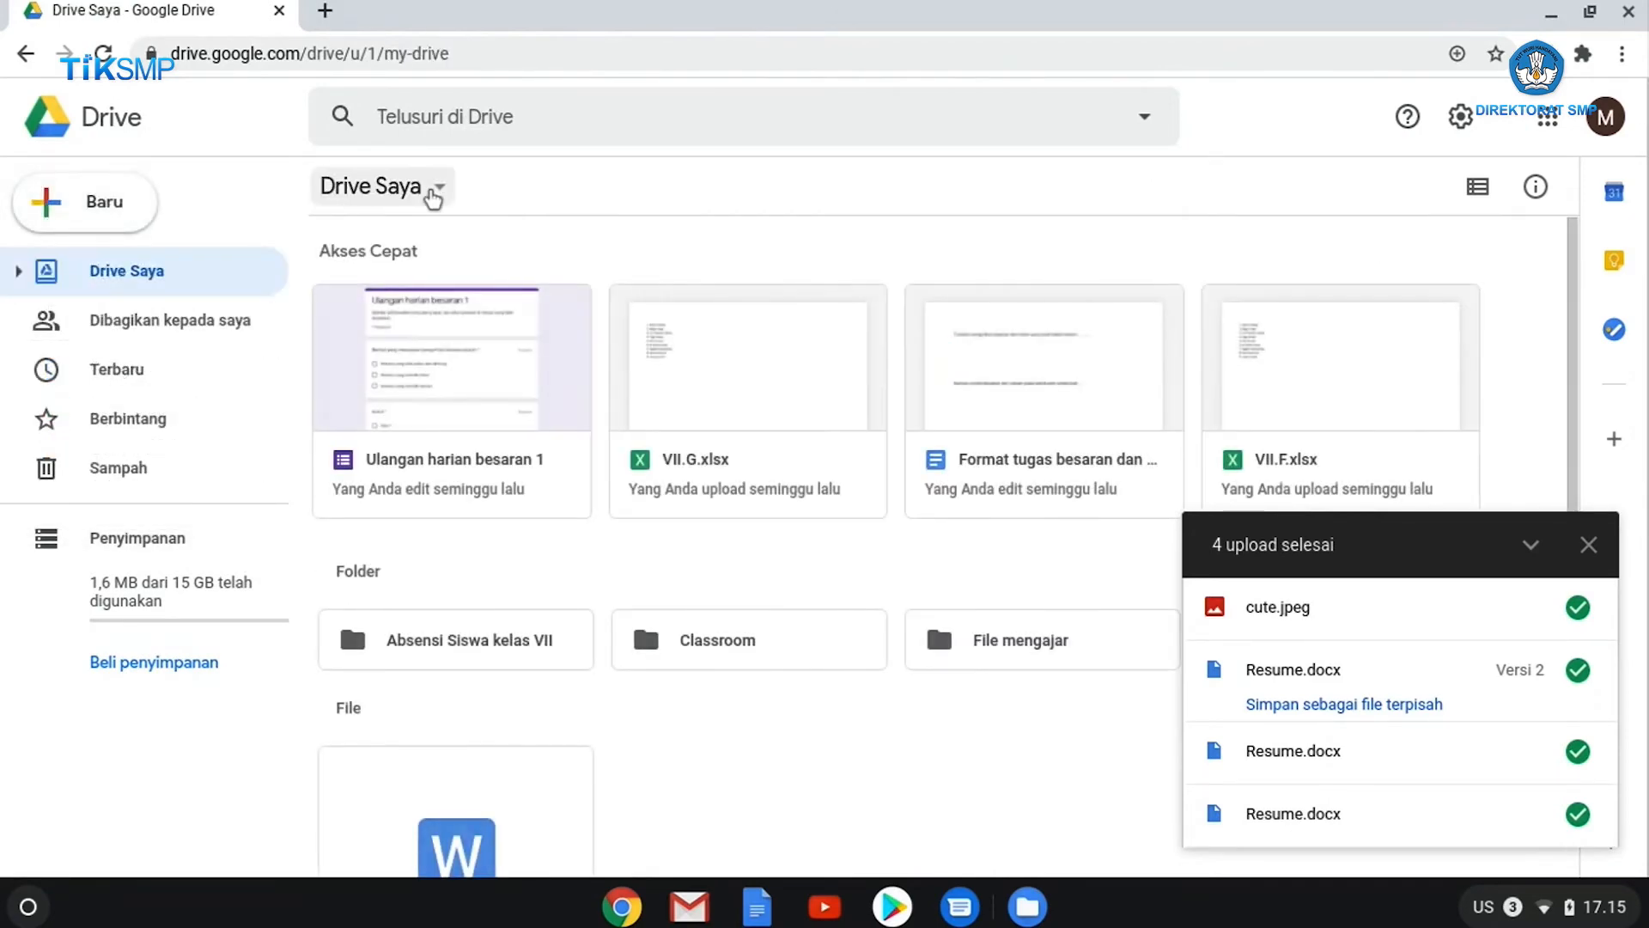
scroll(430, 481, "down", 1)
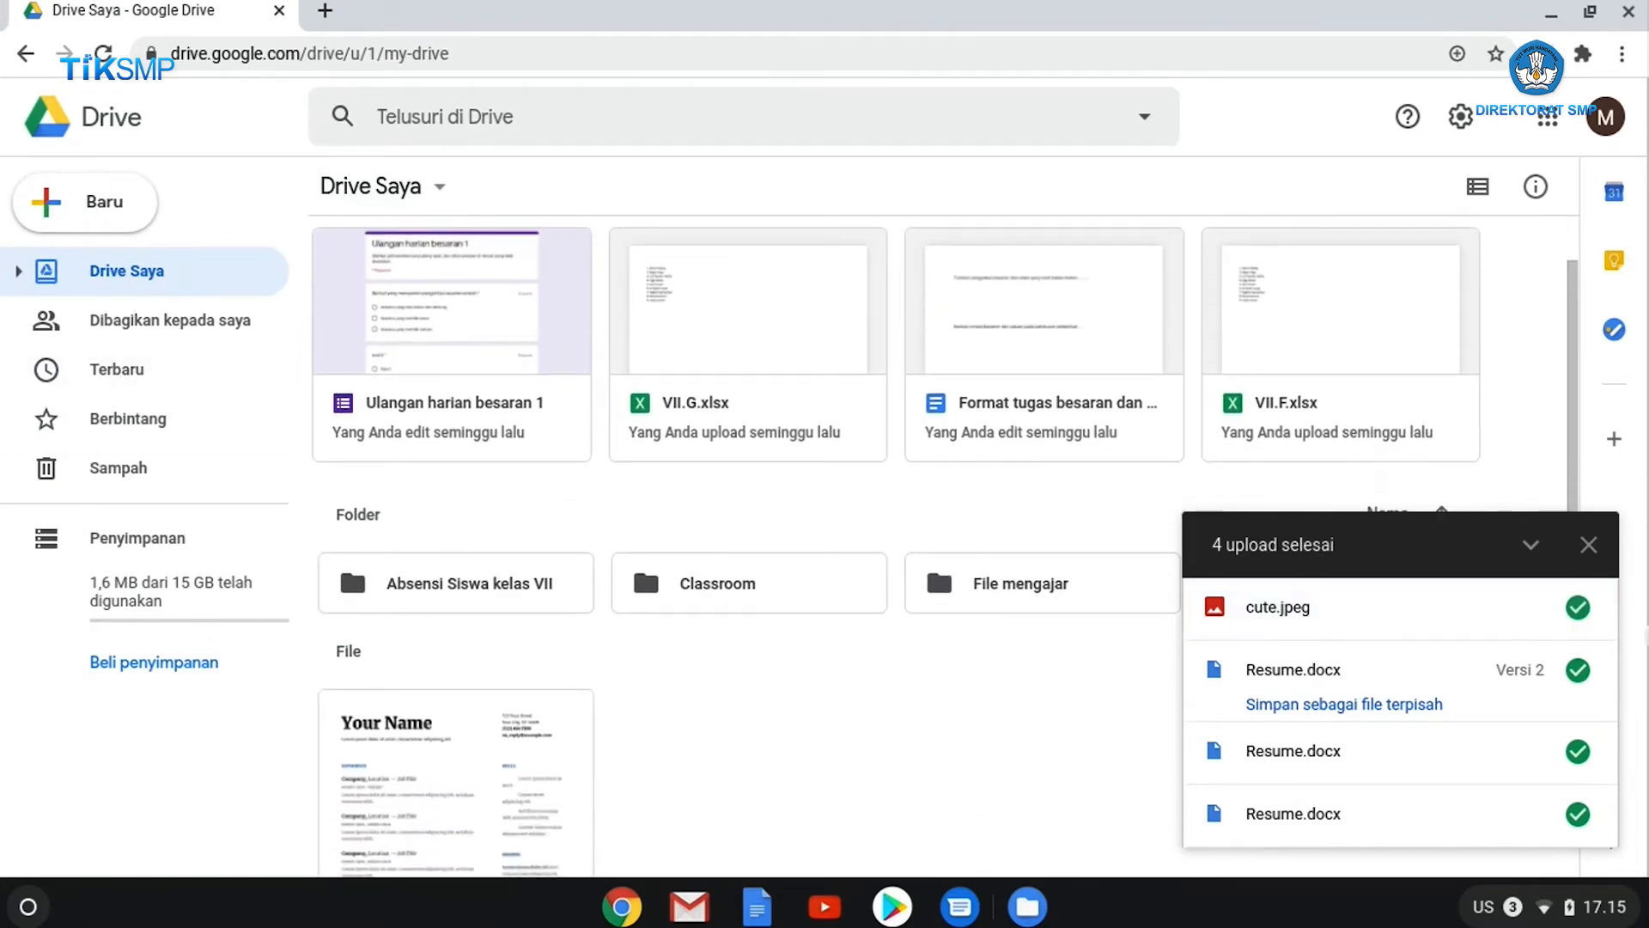
left_click(1588, 544)
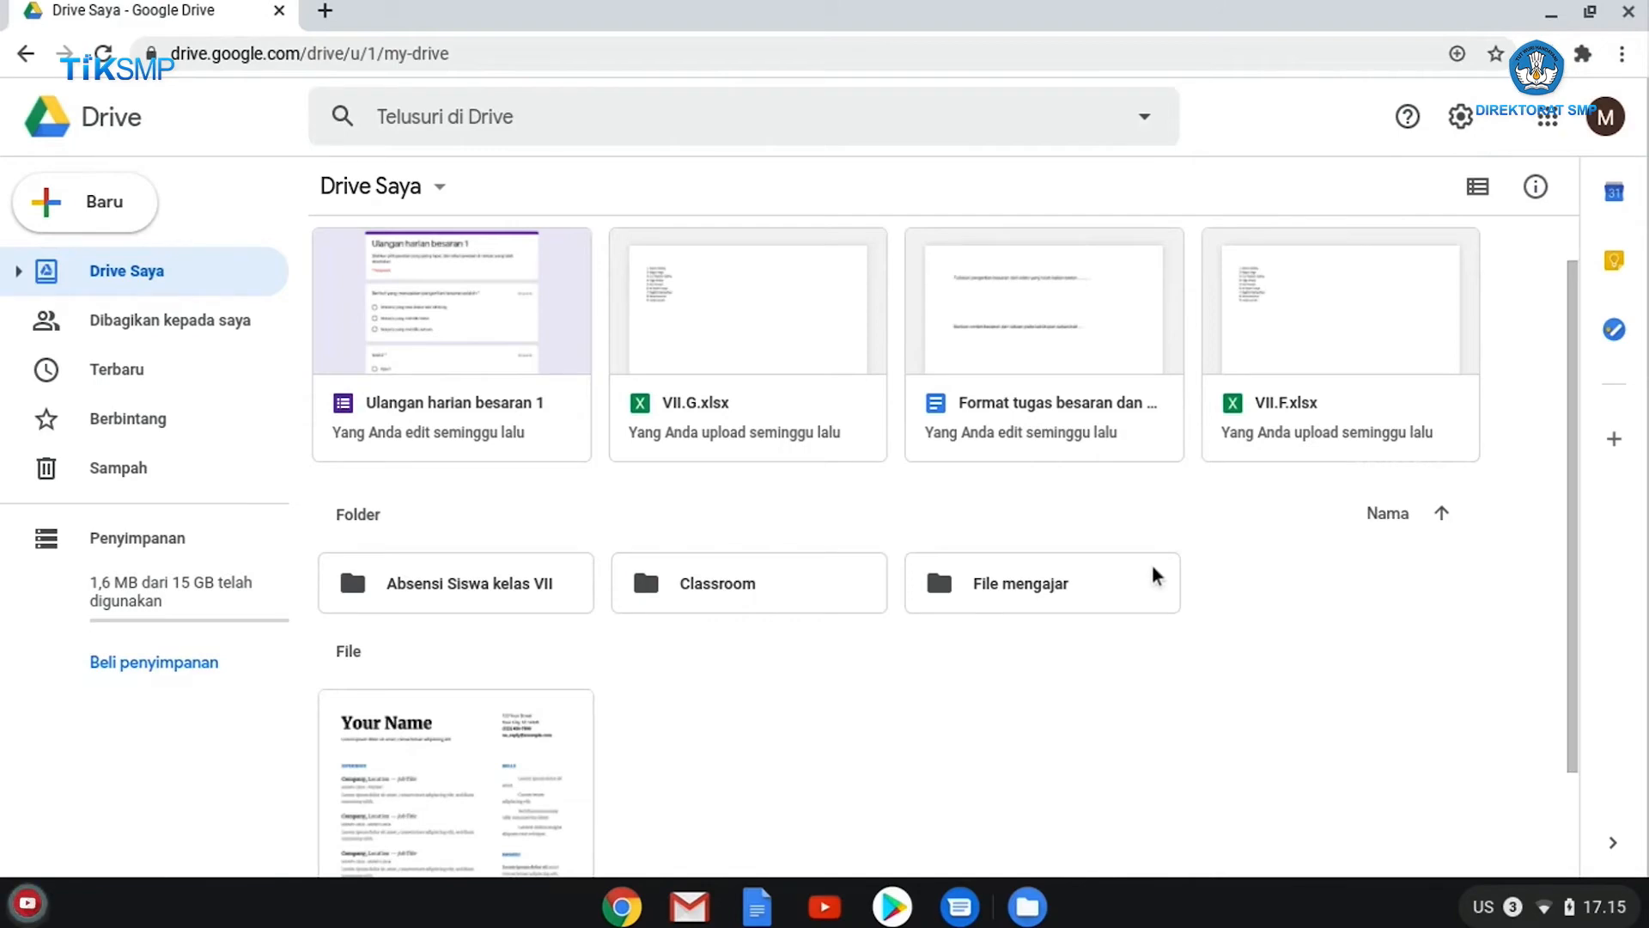
Step: Open the File mengajar folder to check its contents and go back to Drive Saya
double_click(1138, 583)
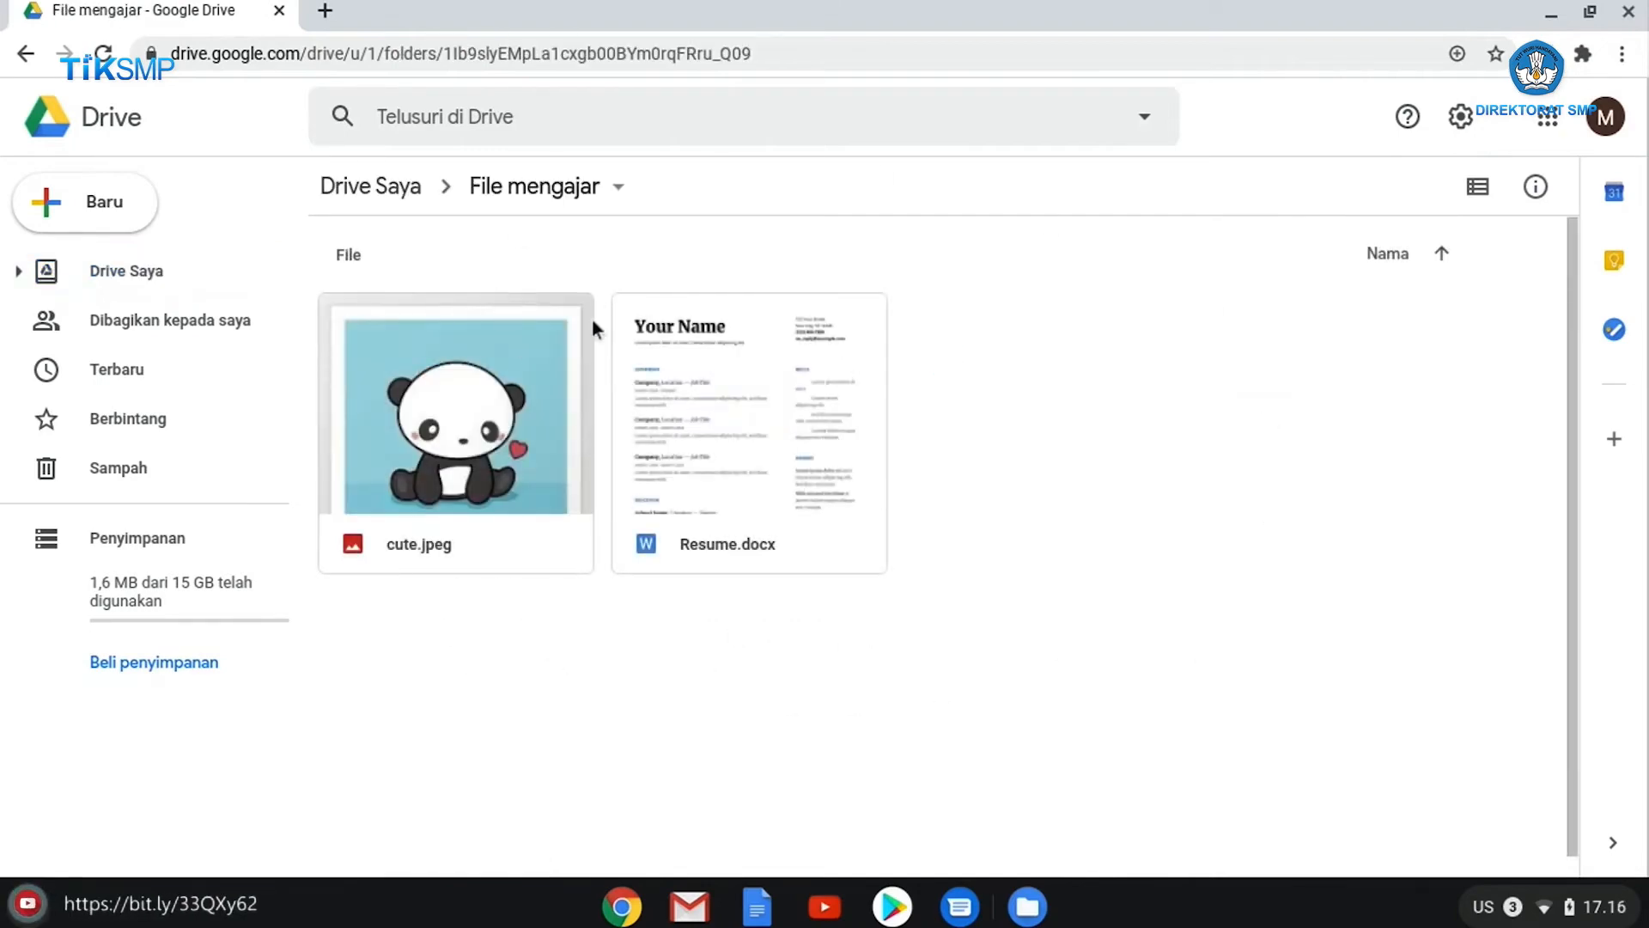
left_click(398, 202)
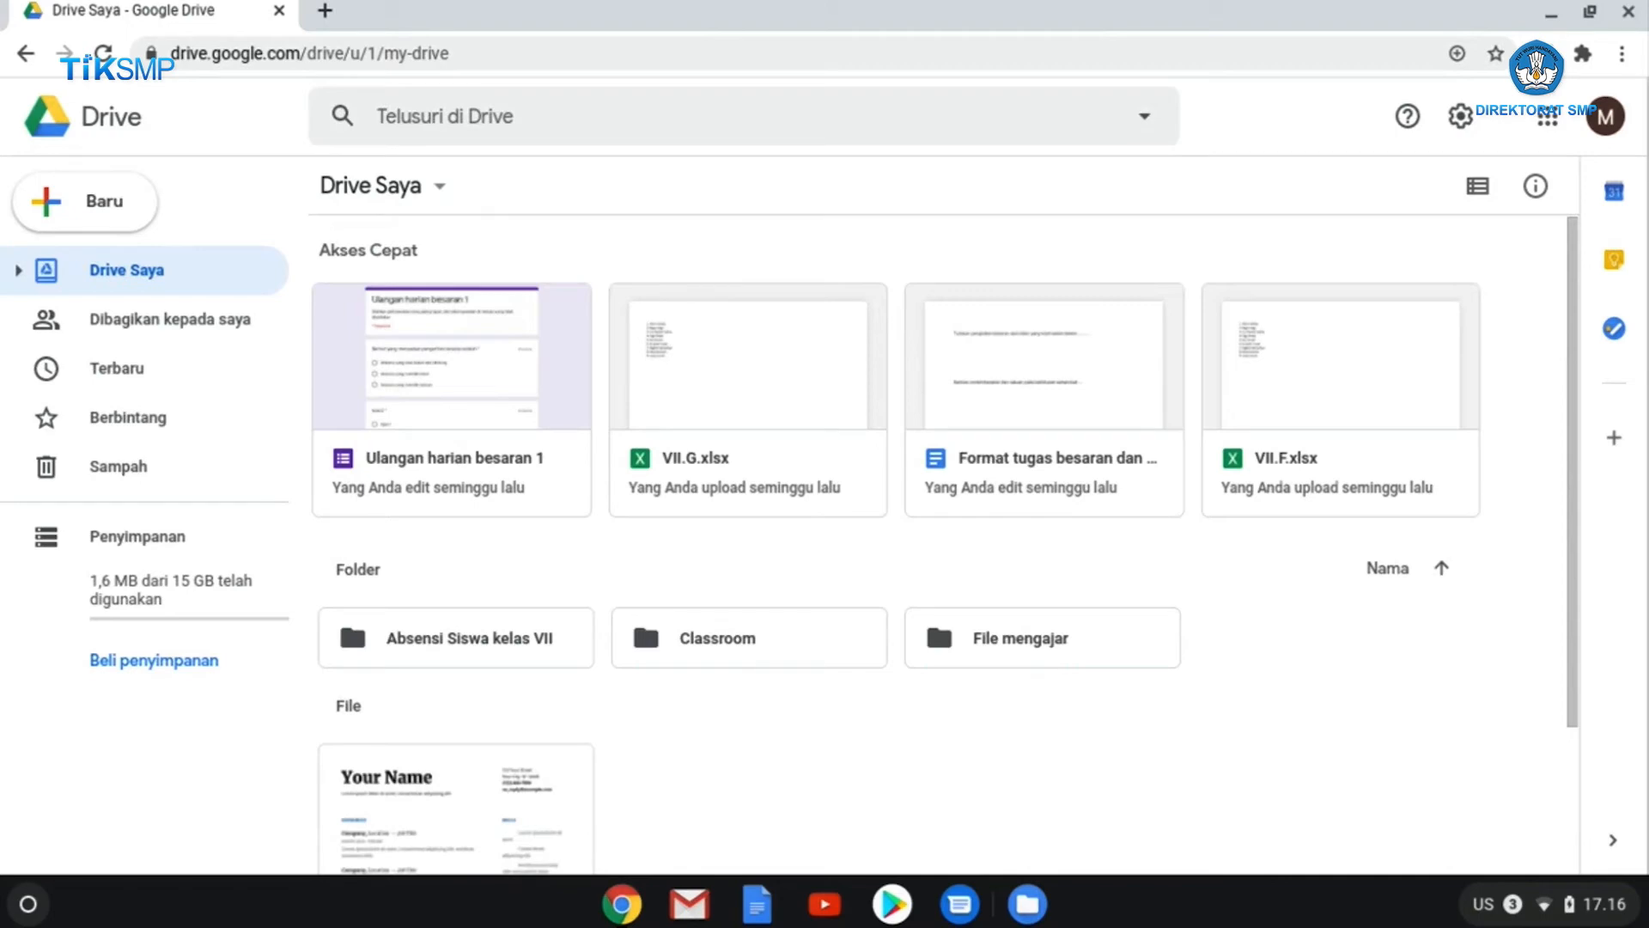
Step: Open the sharing settings of the File mengajar folder and add the recipient's e-mail address
right_click(1053, 655)
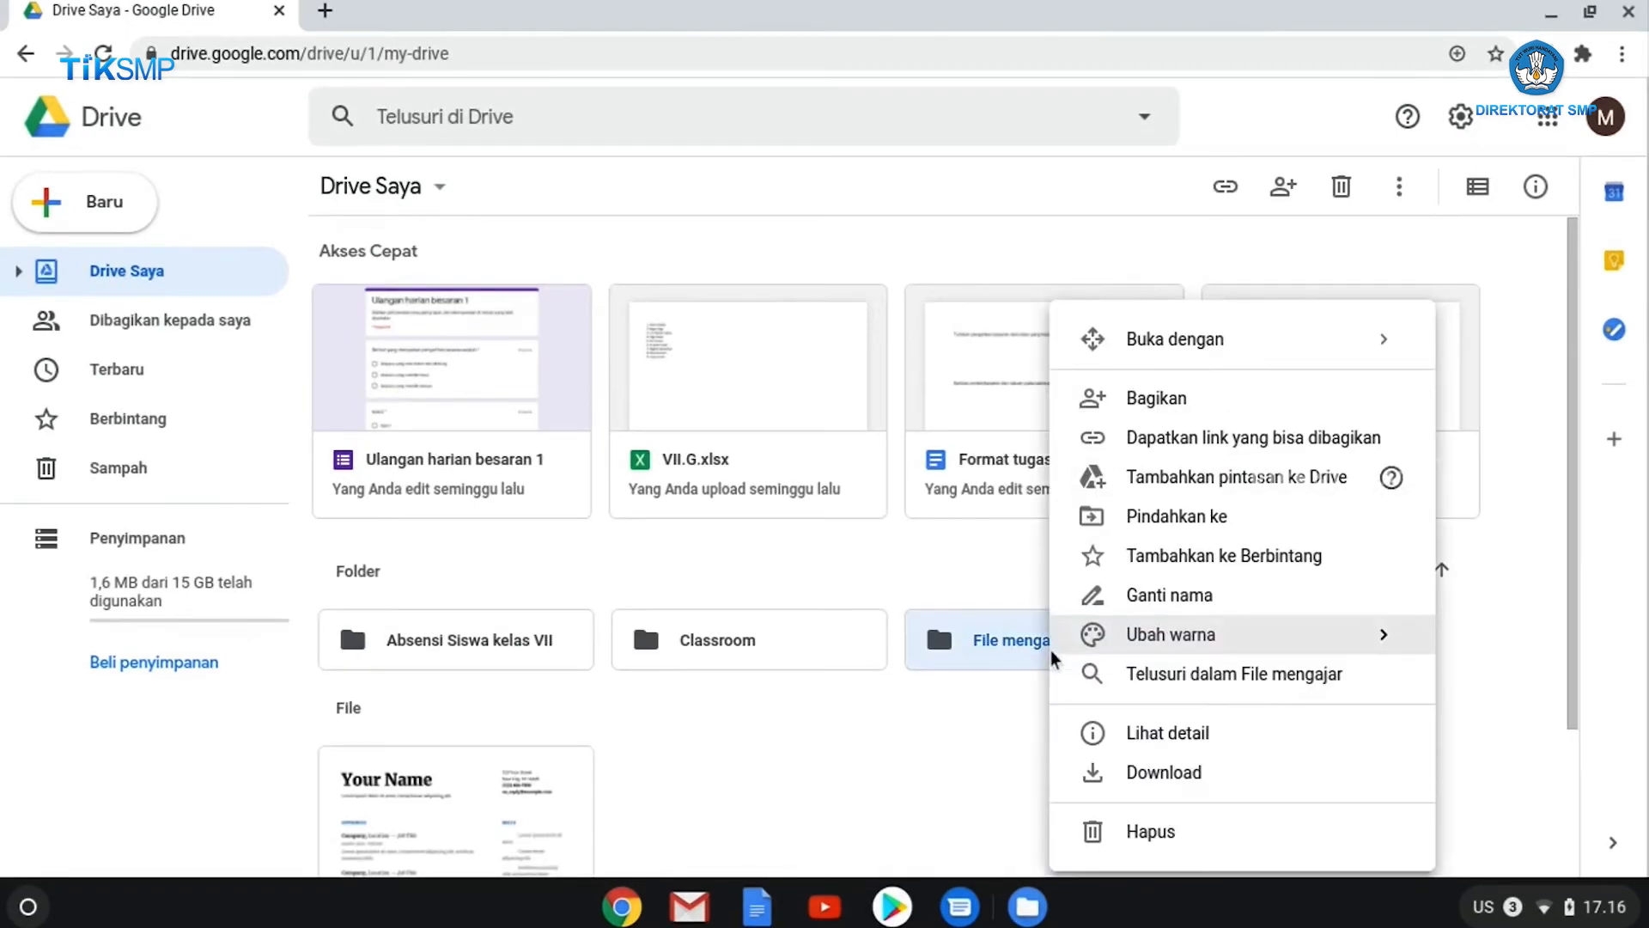
mouse_move(1053, 654)
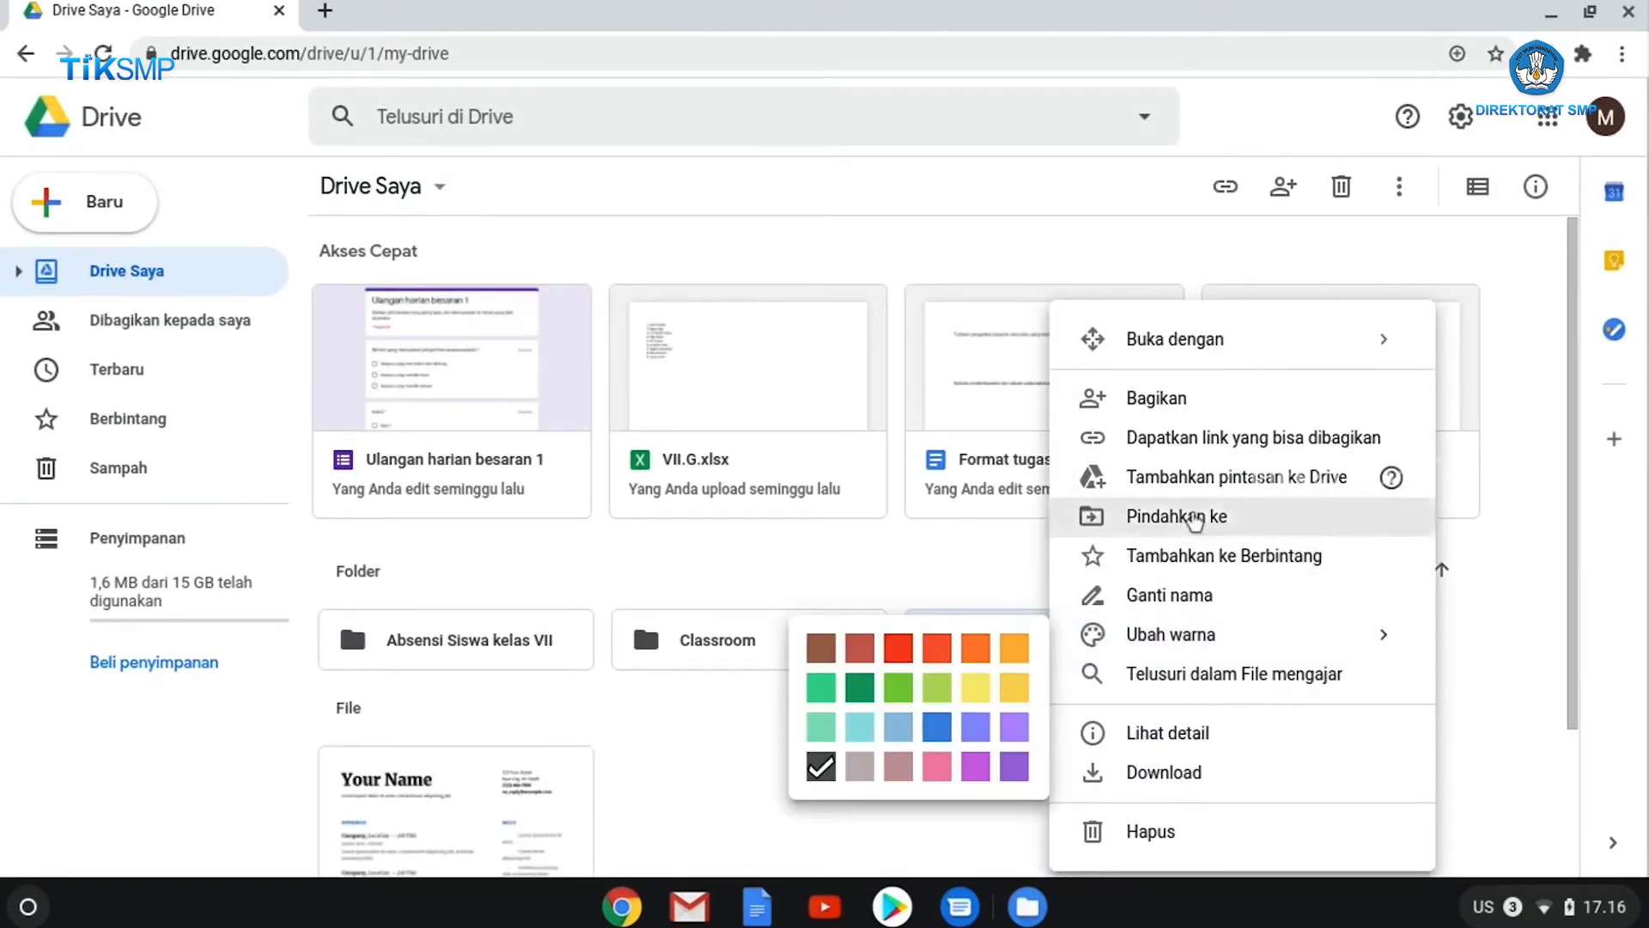
left_click(1216, 416)
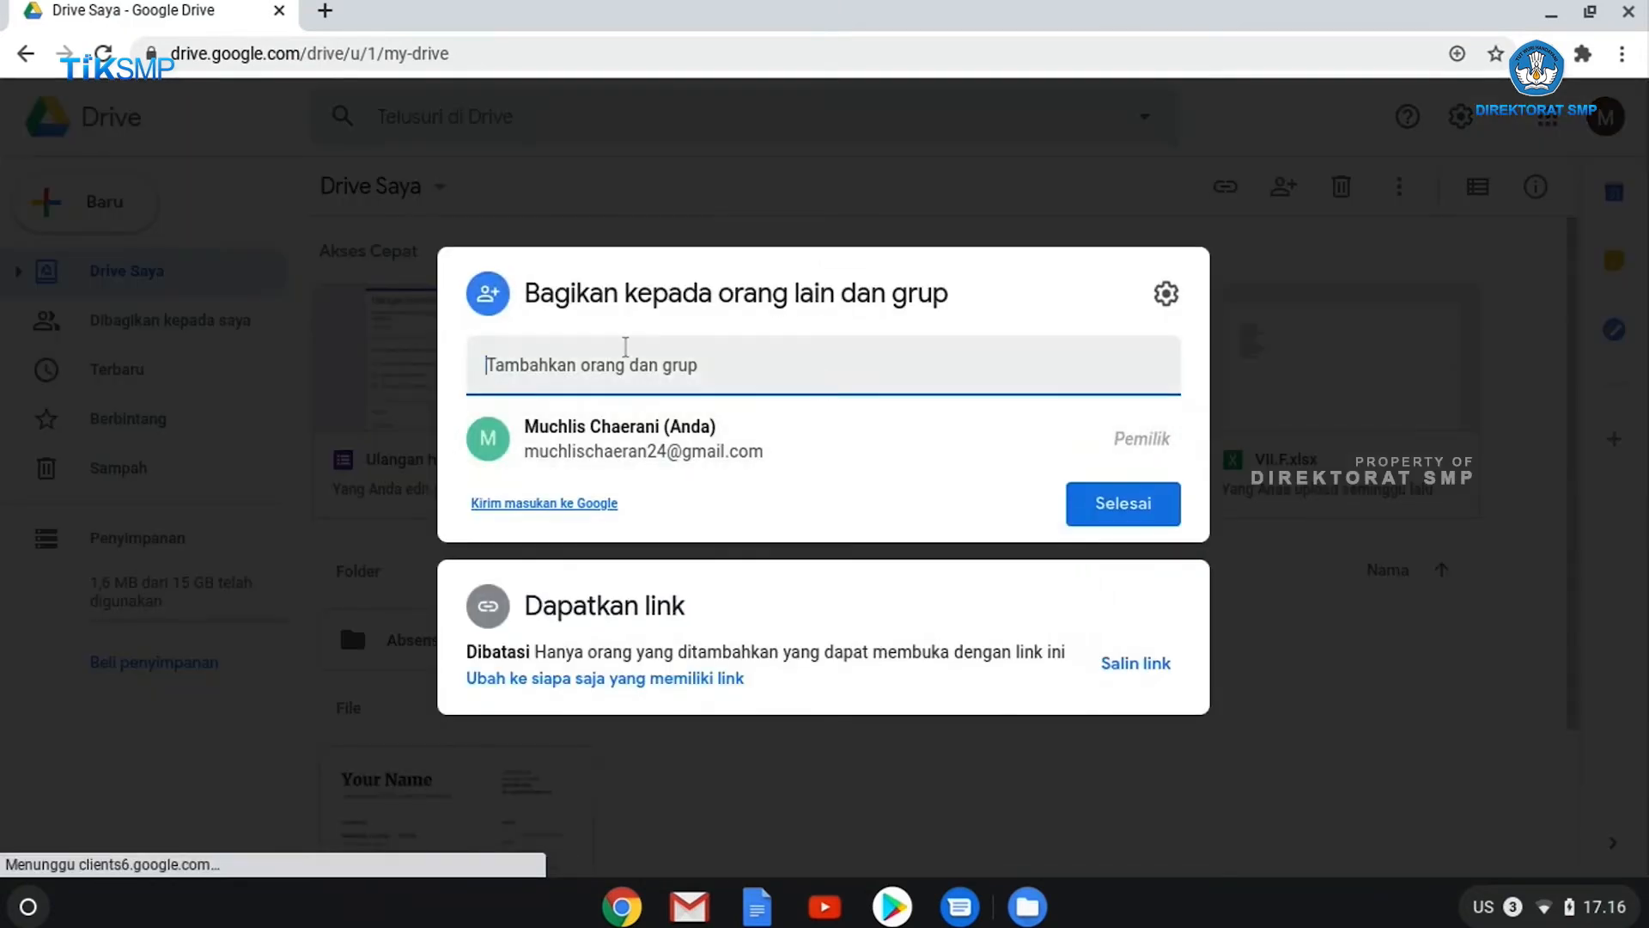
left_click(858, 365)
type("del")
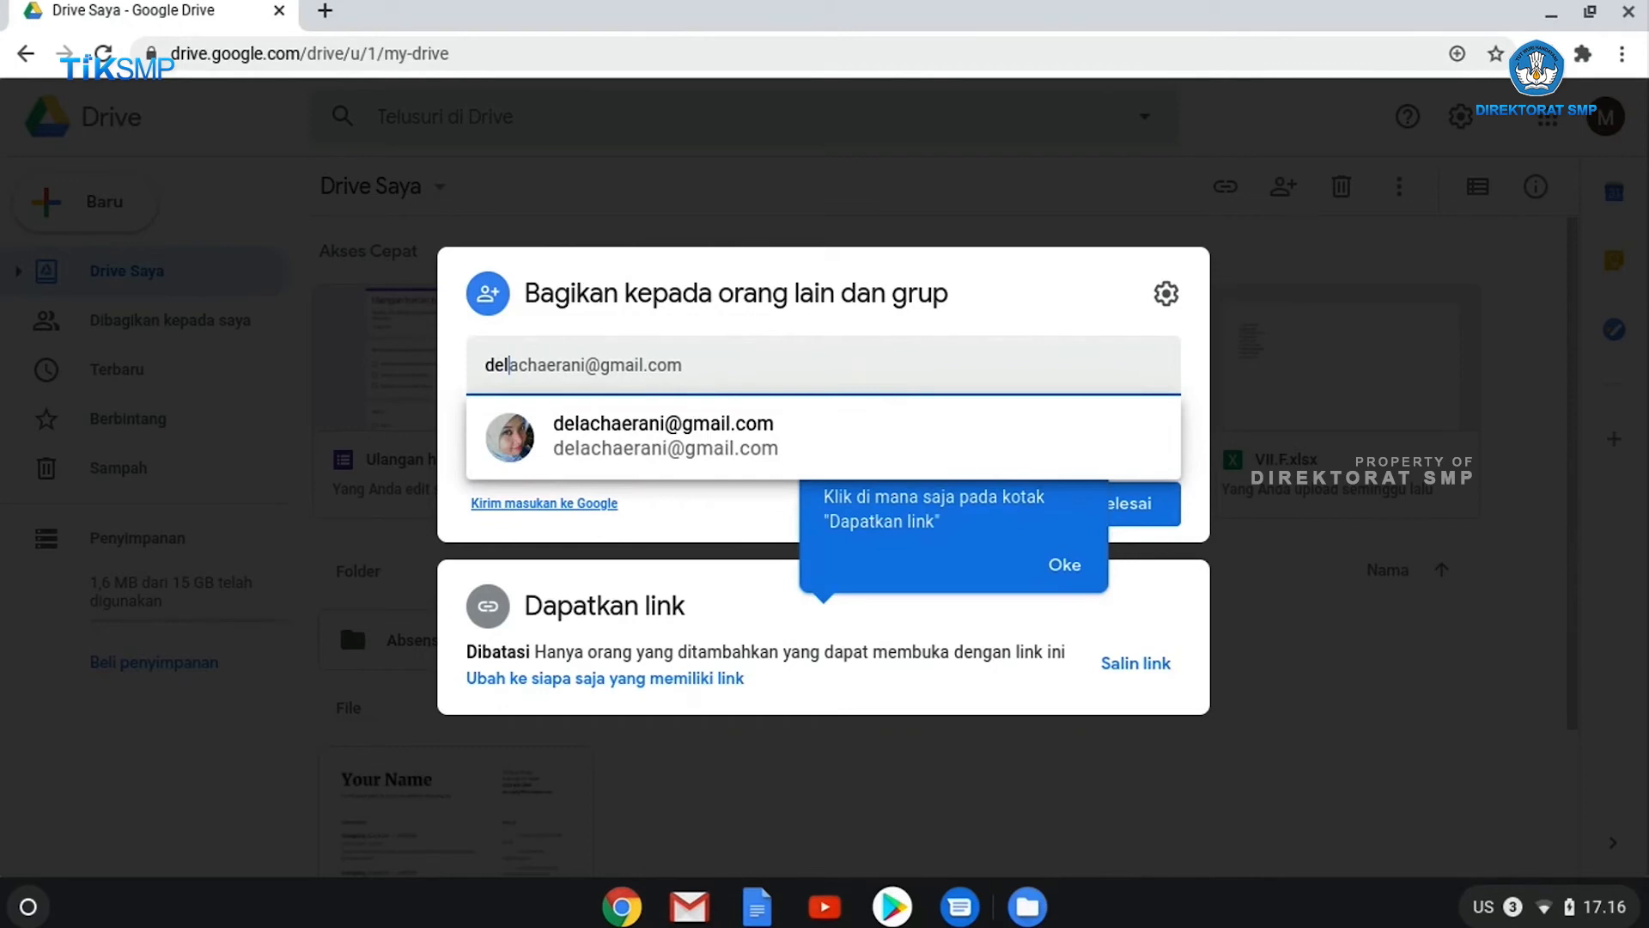
left_click(858, 452)
Step: Add the message "Silahkan gunakan folder ini untuk meletakan tugas" and send the sharing invitation
left_click(754, 467)
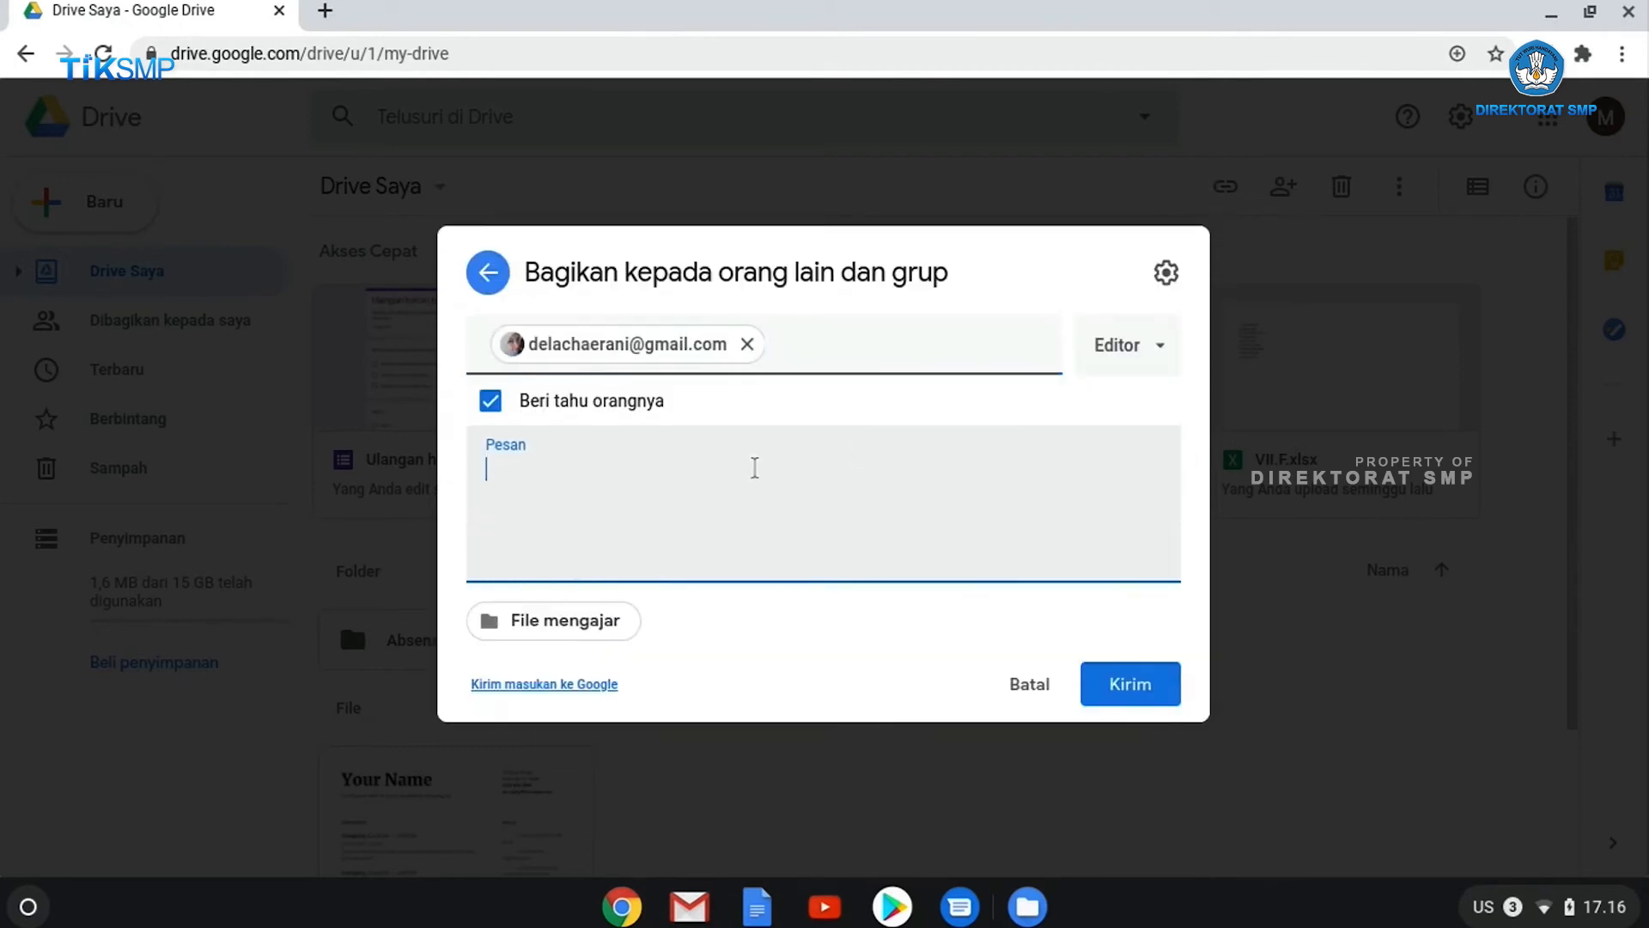
type("Silahkan gunakan folder ini untuk meletka")
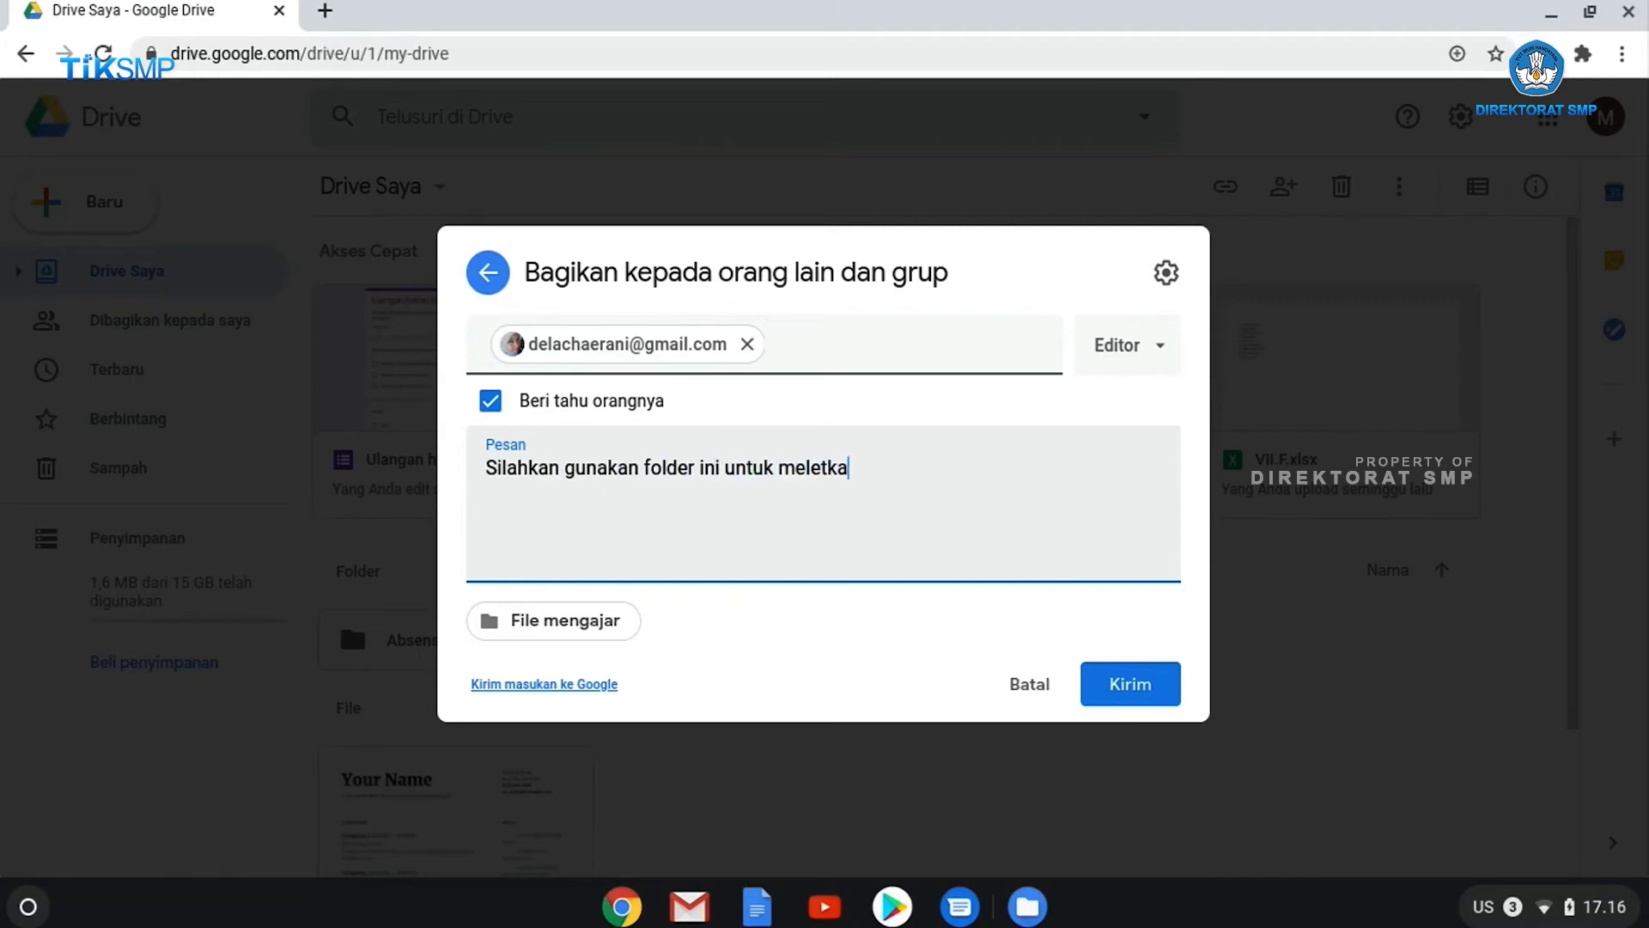
type("==")
key("BackSpace")
key("BackSpace")
key("BackSpace")
type("akan tugas")
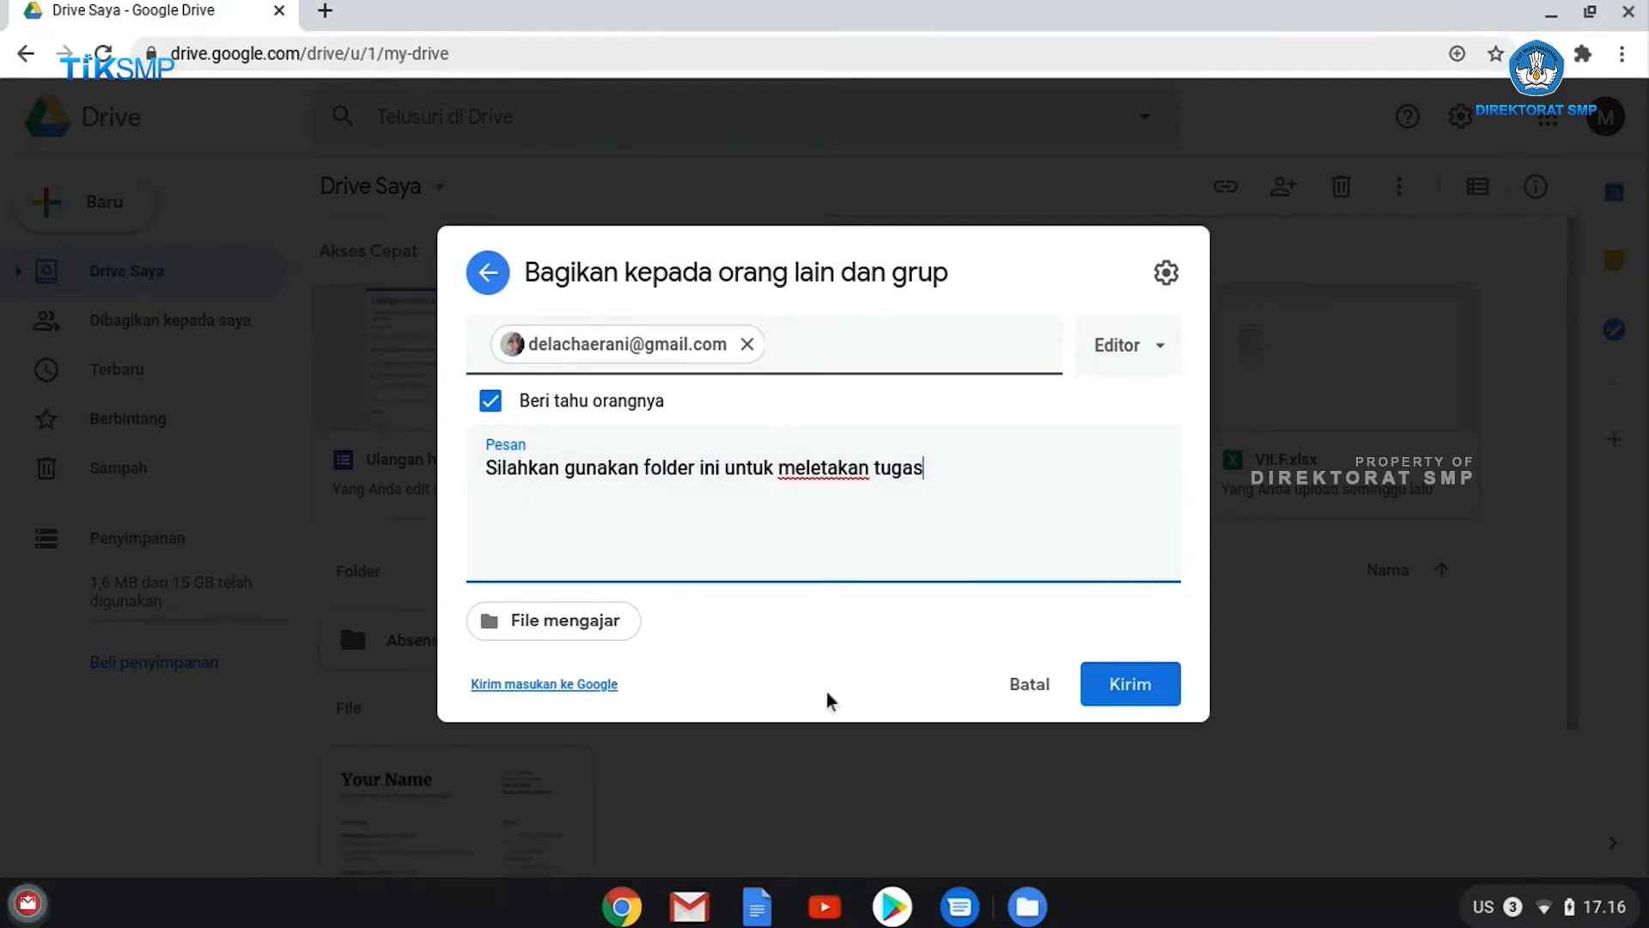
left_click(1120, 700)
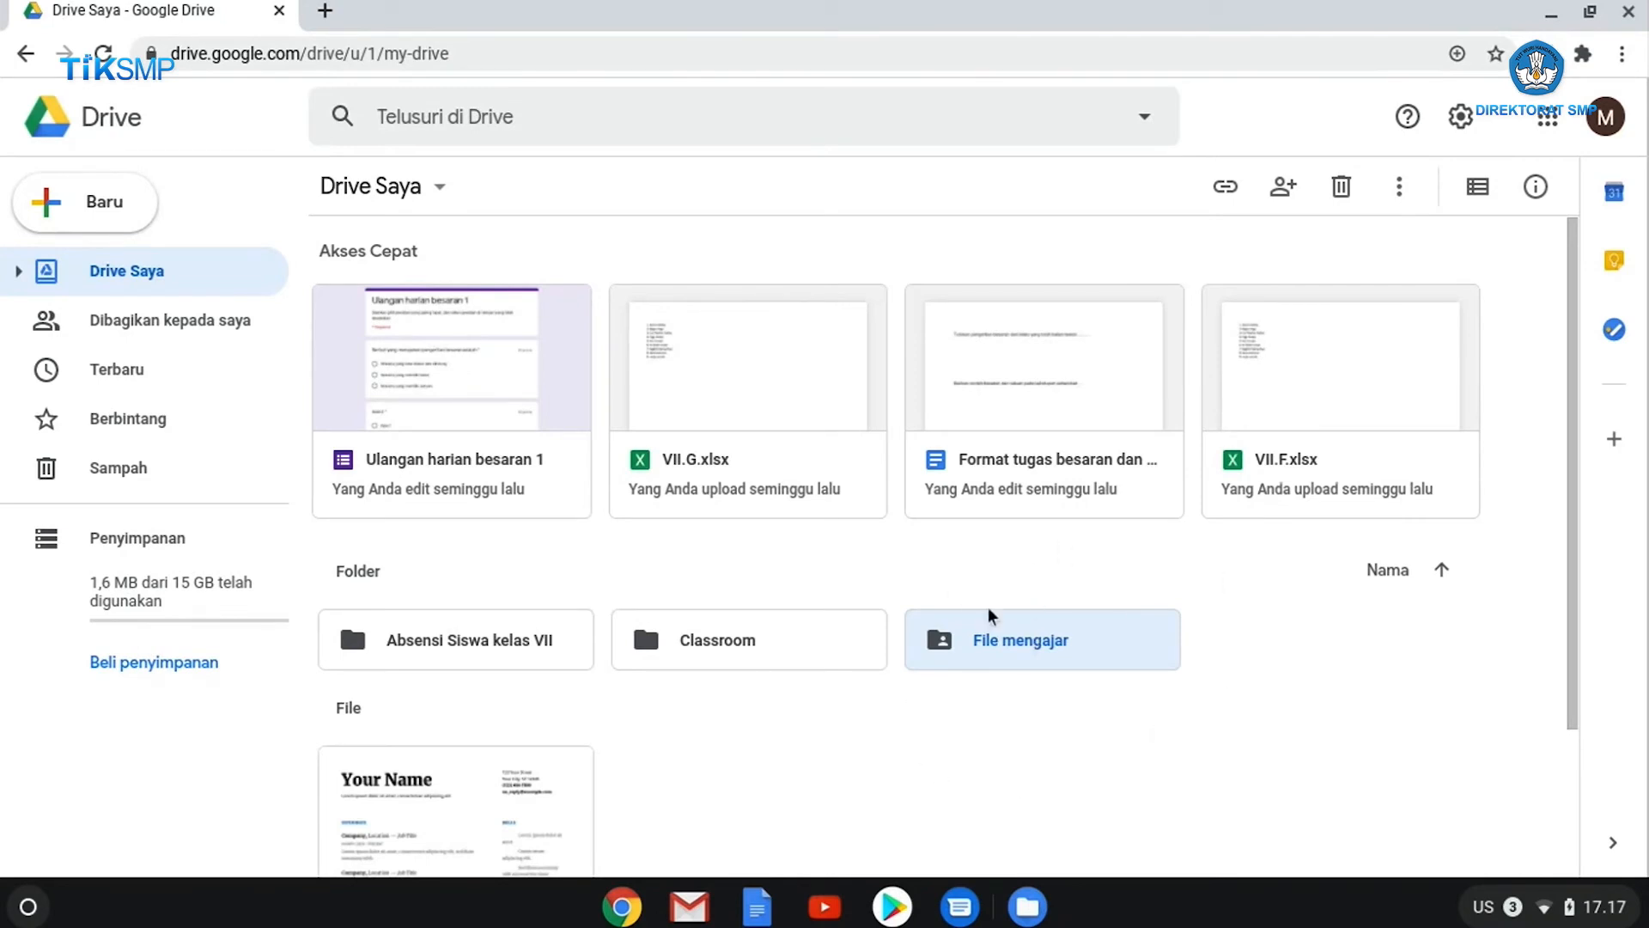
Step: Set File mengajar's link access to Siapa saja yang memiliki link with the Editor role, and copy the link
right_click(1040, 666)
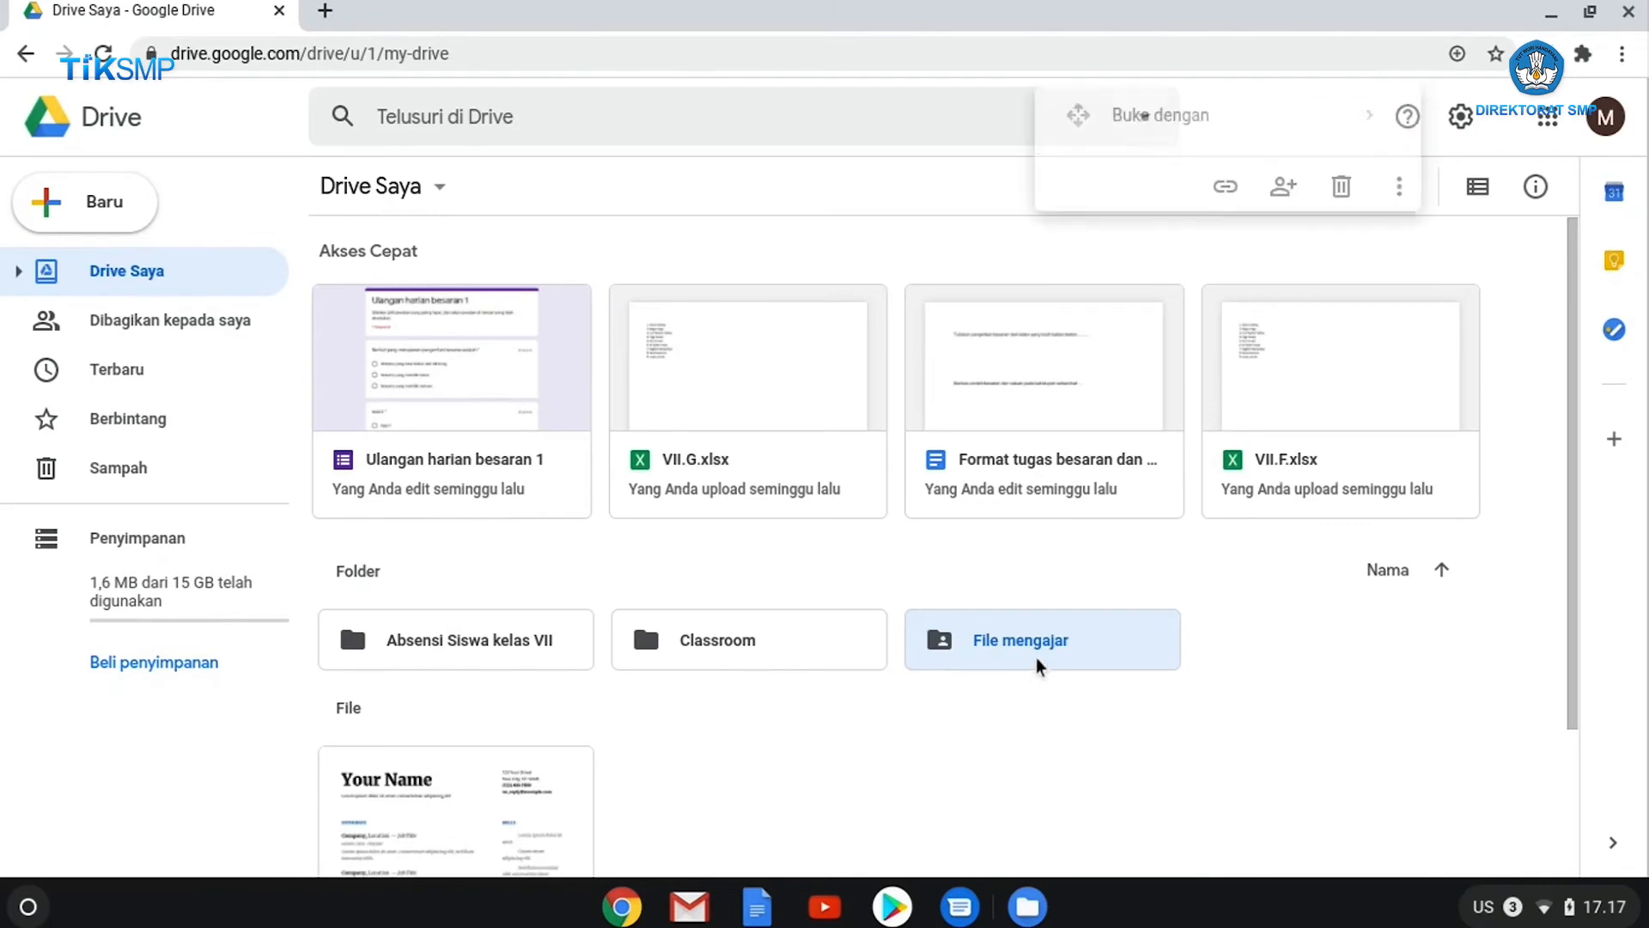
left_click(1160, 183)
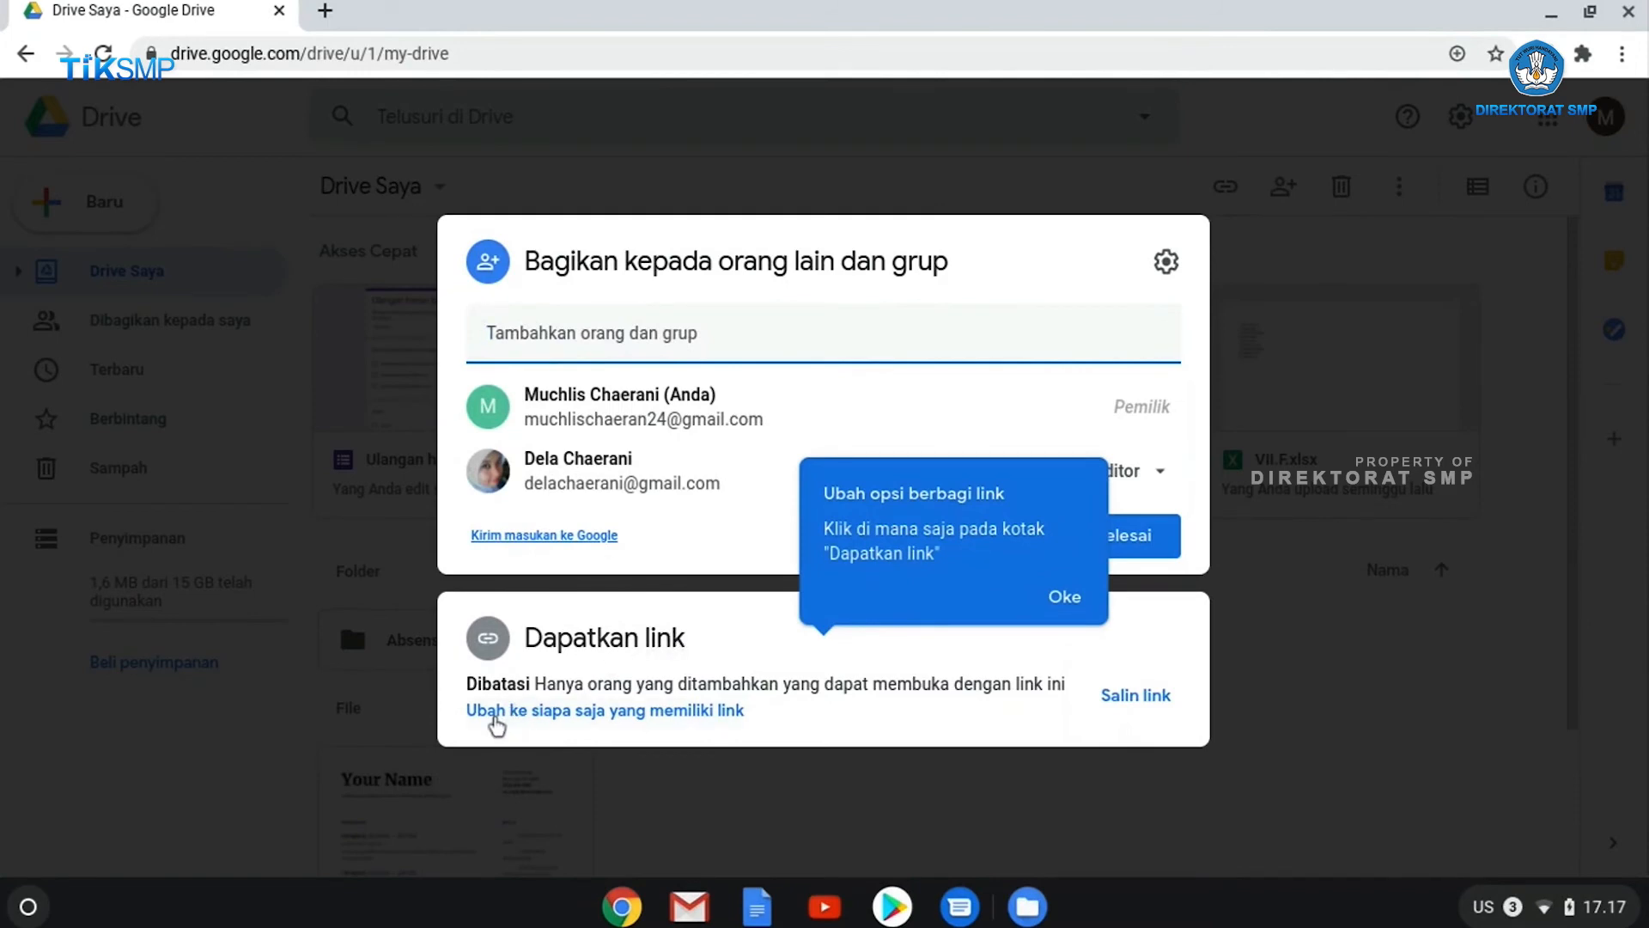
left_click(722, 712)
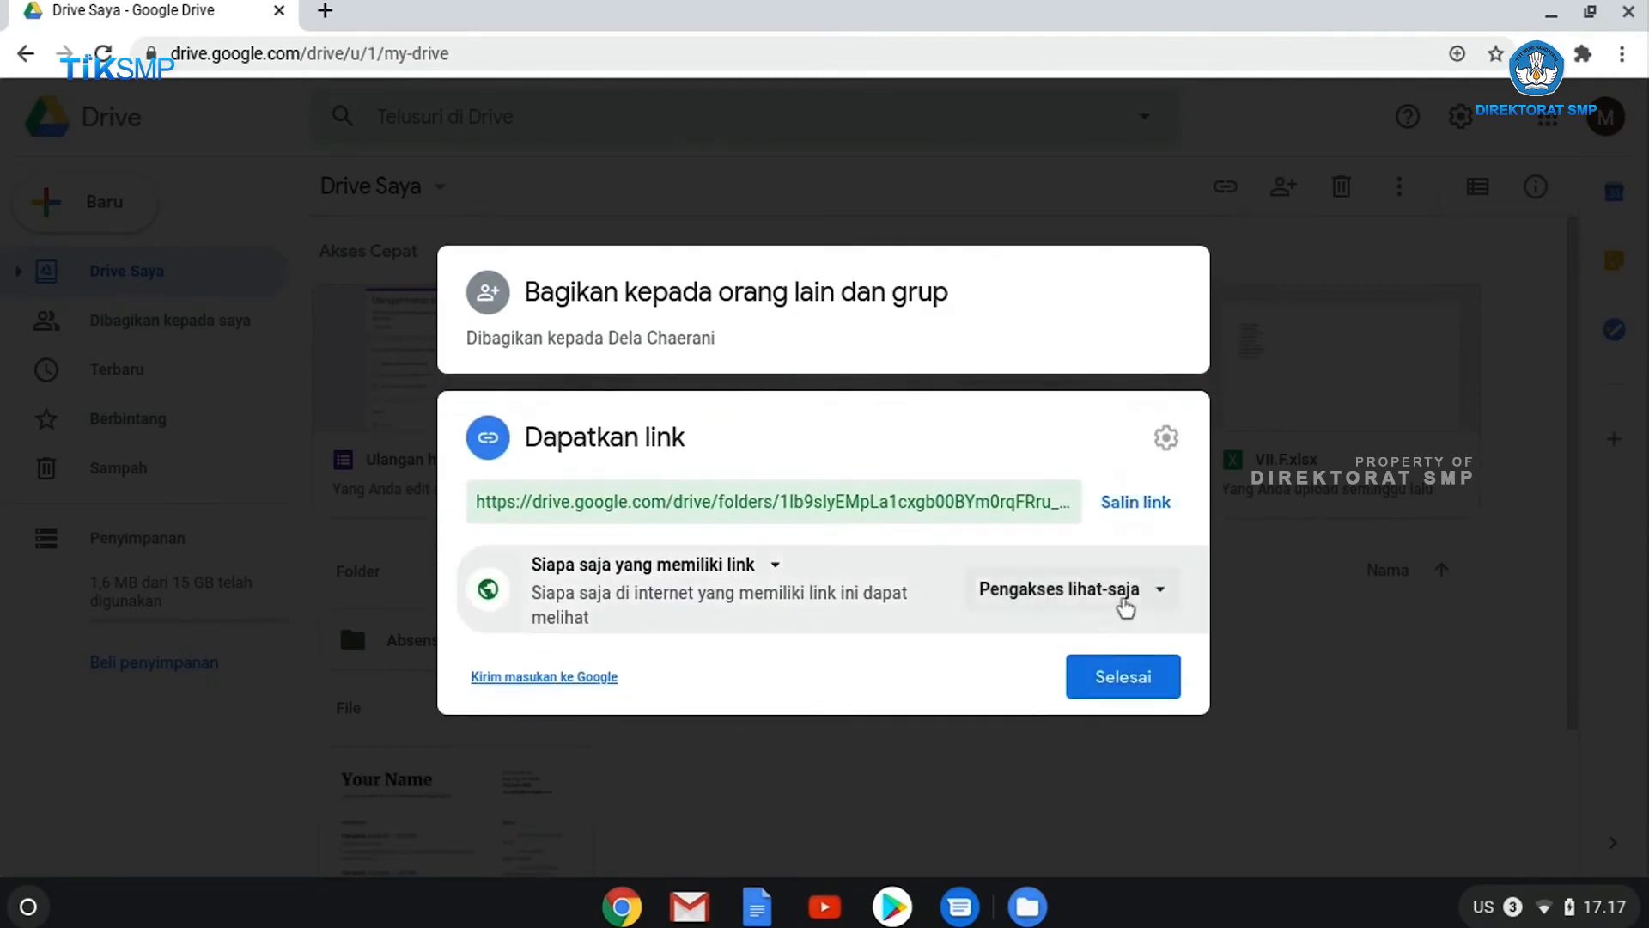
left_click(1161, 592)
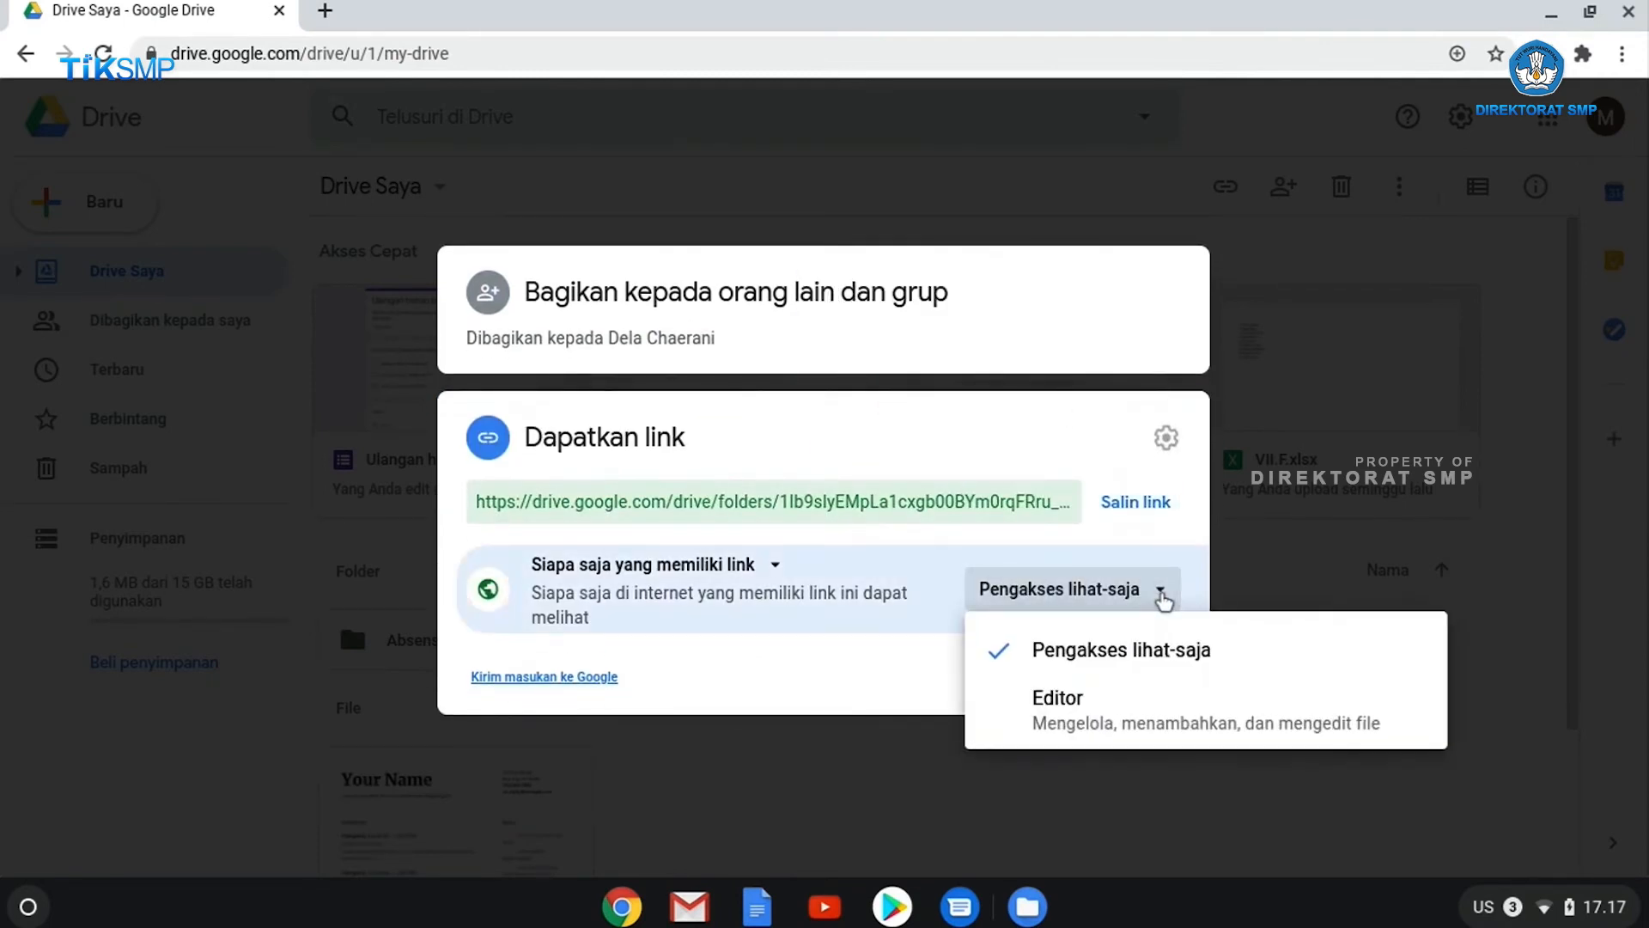
left_click(1120, 706)
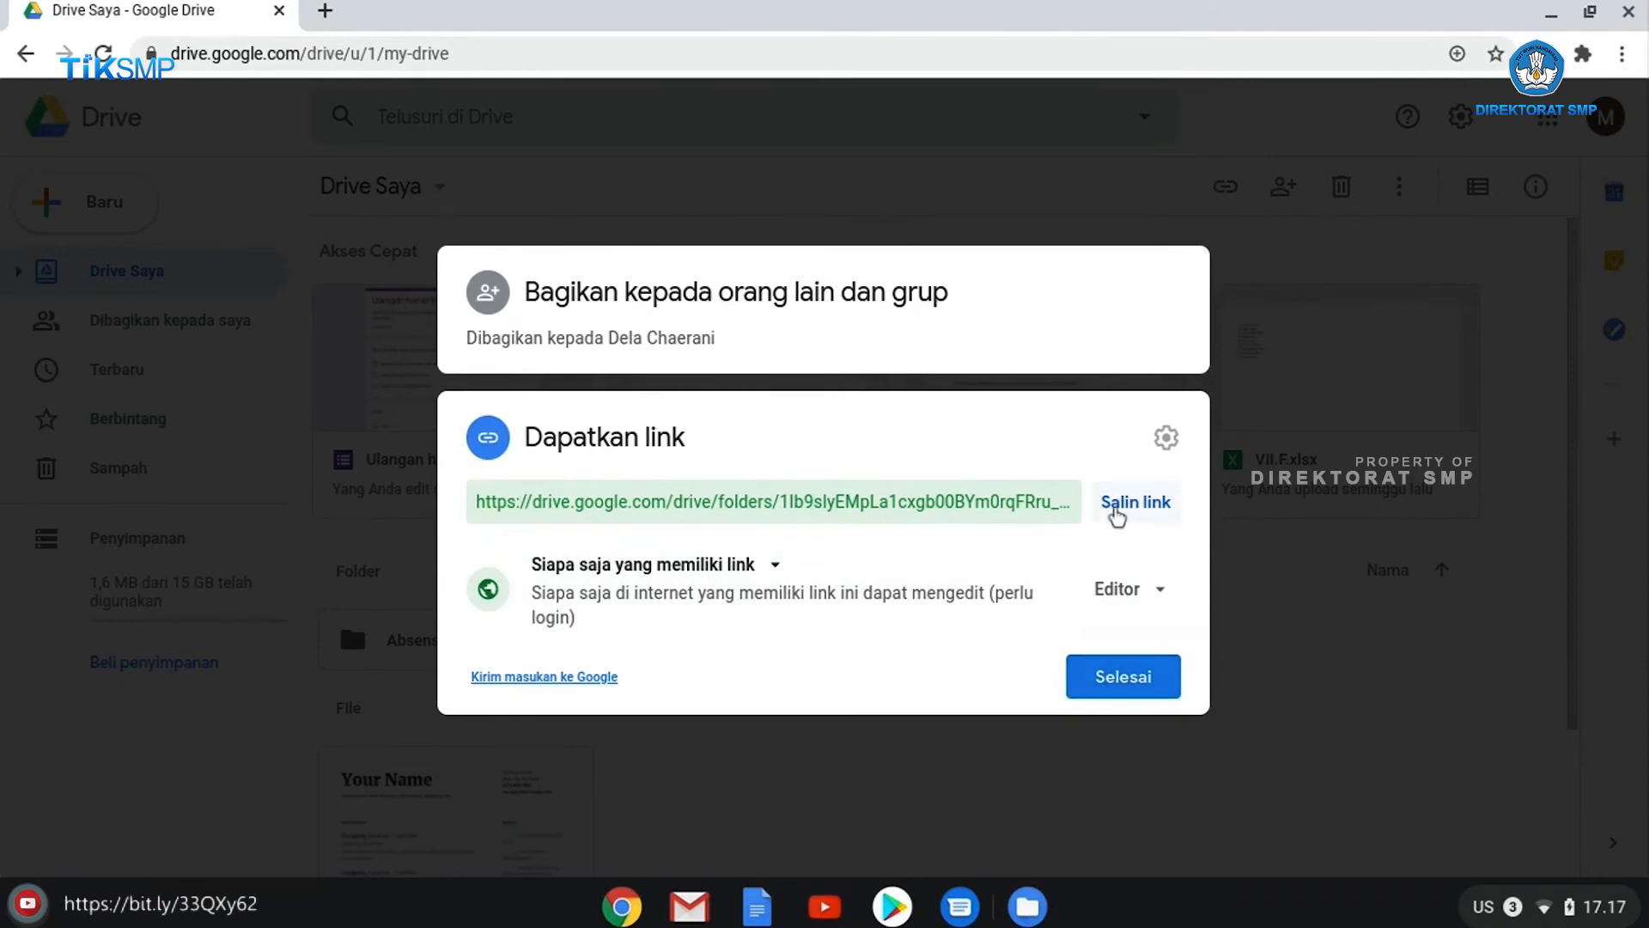
left_click(1116, 513)
left_click(1107, 687)
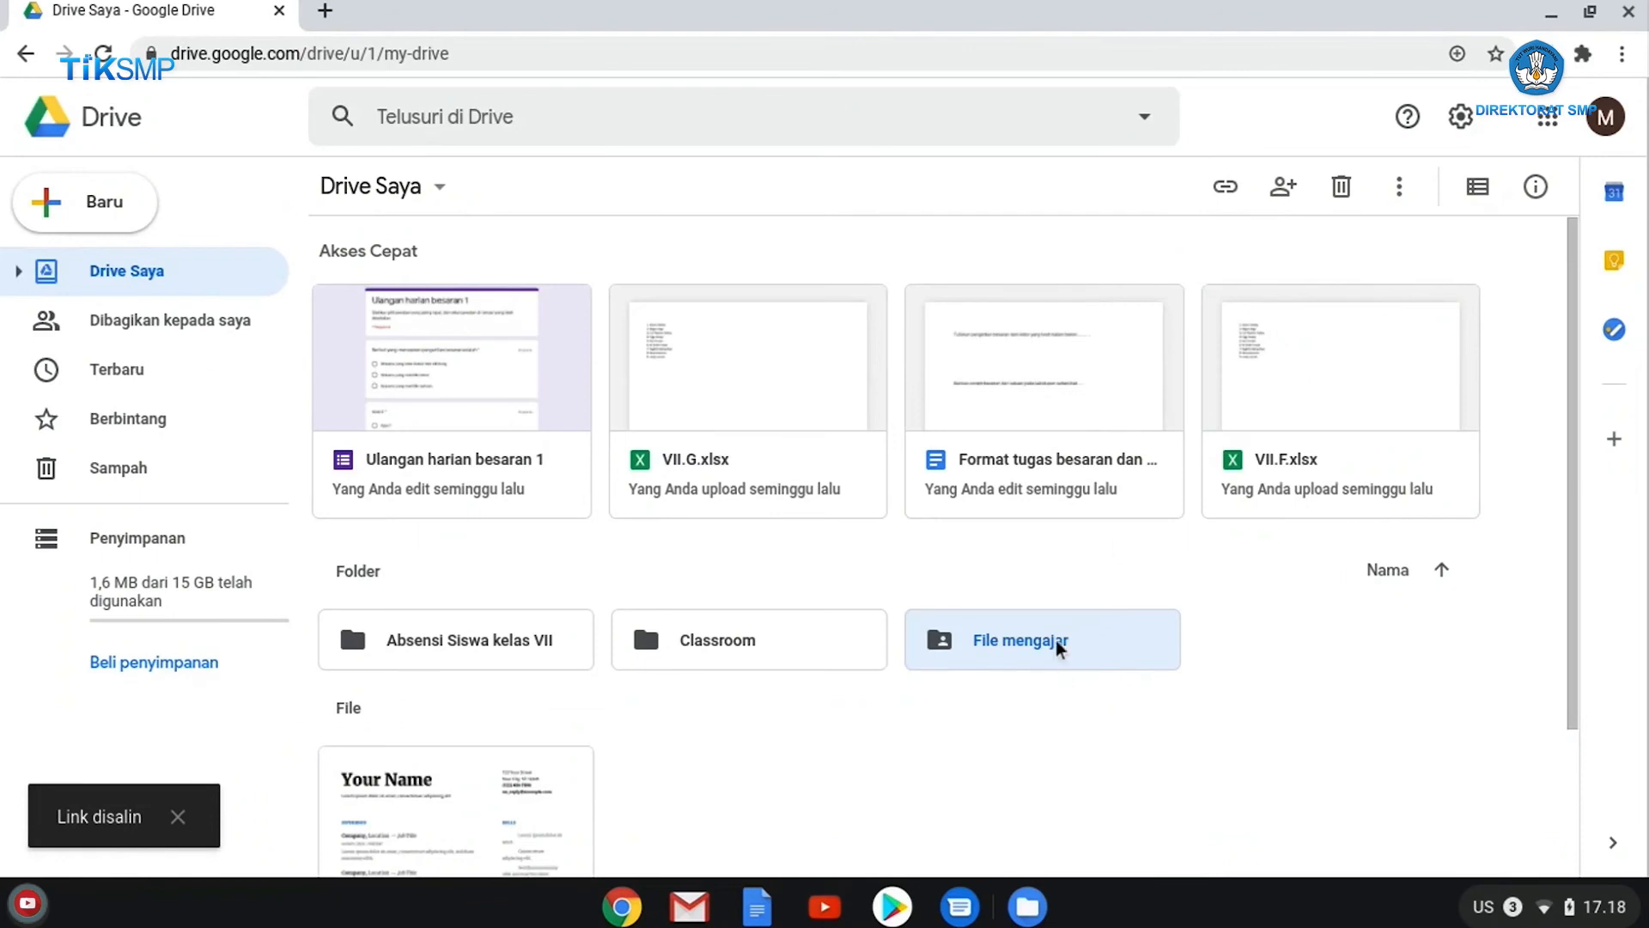
Step: Change the colour of the File mengajar folder to light green
left_click(673, 554)
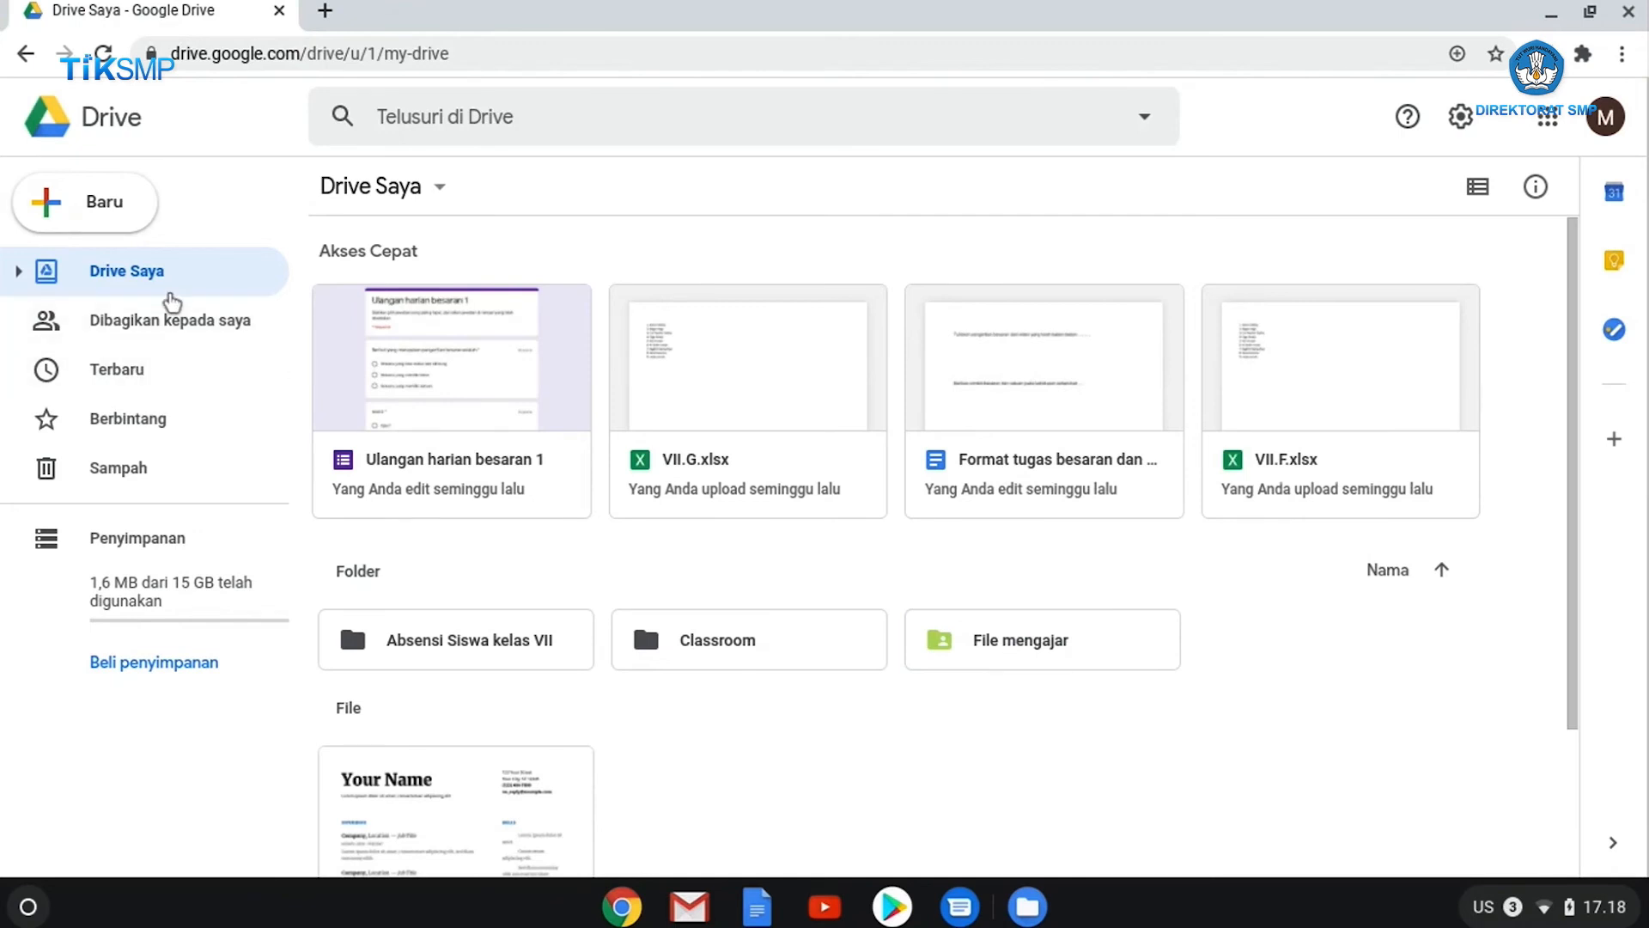
Step: View Dibagikan kepada saya, select the Pengertian besaran dan satuan image, and return to Drive Saya through its location path
left_click(160, 322)
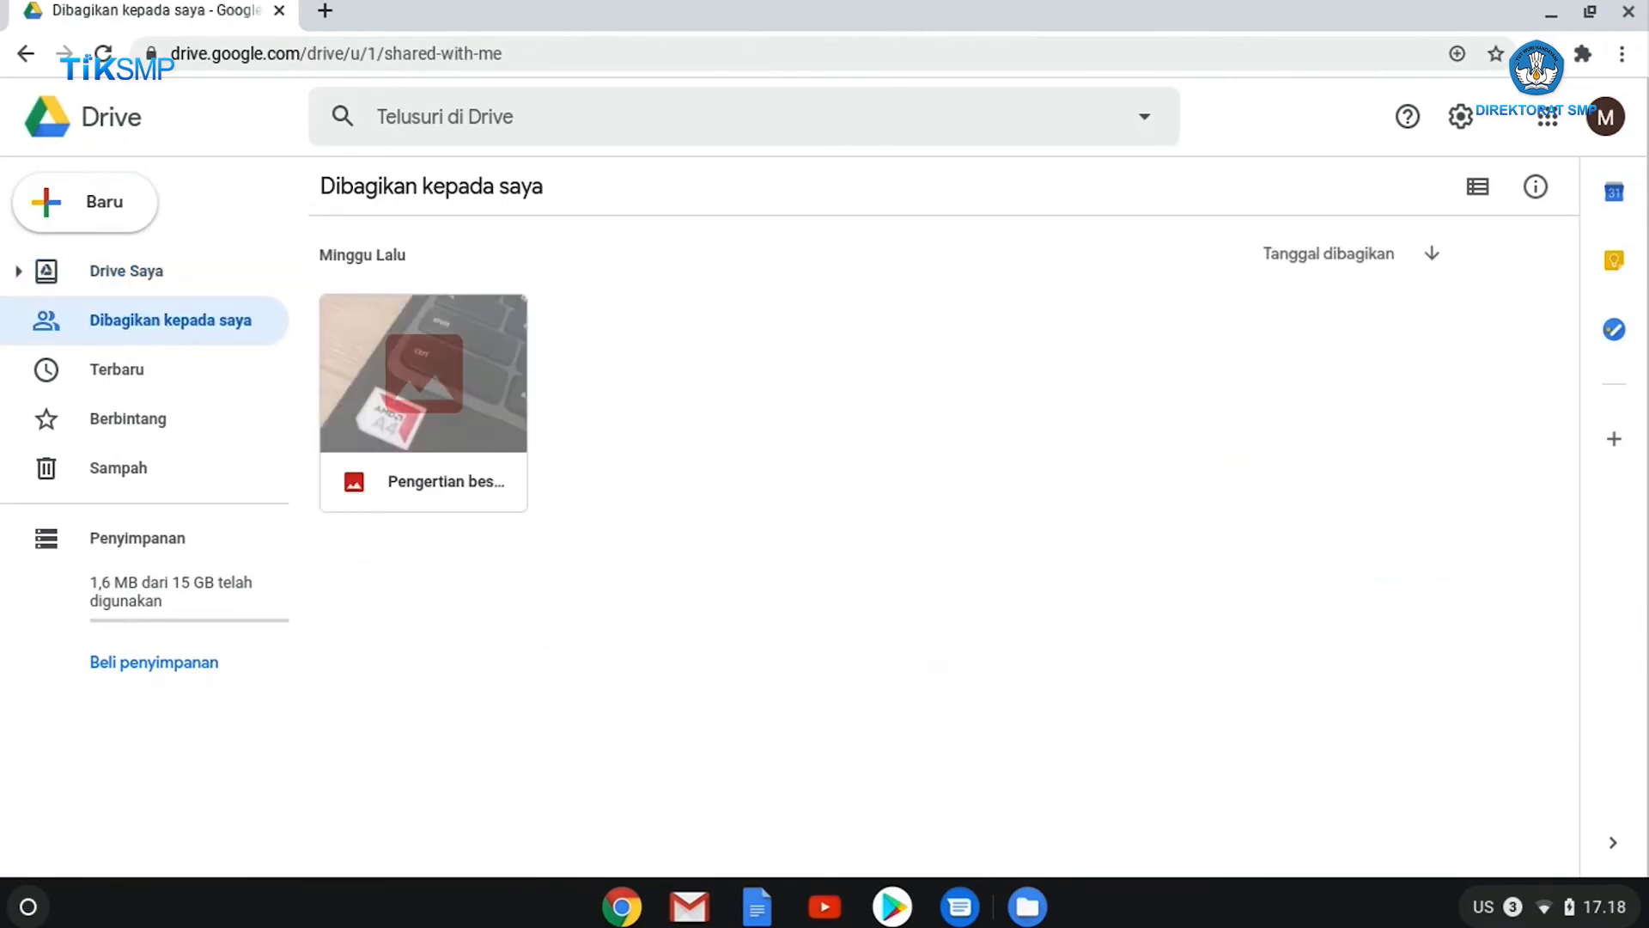
left_click(465, 391)
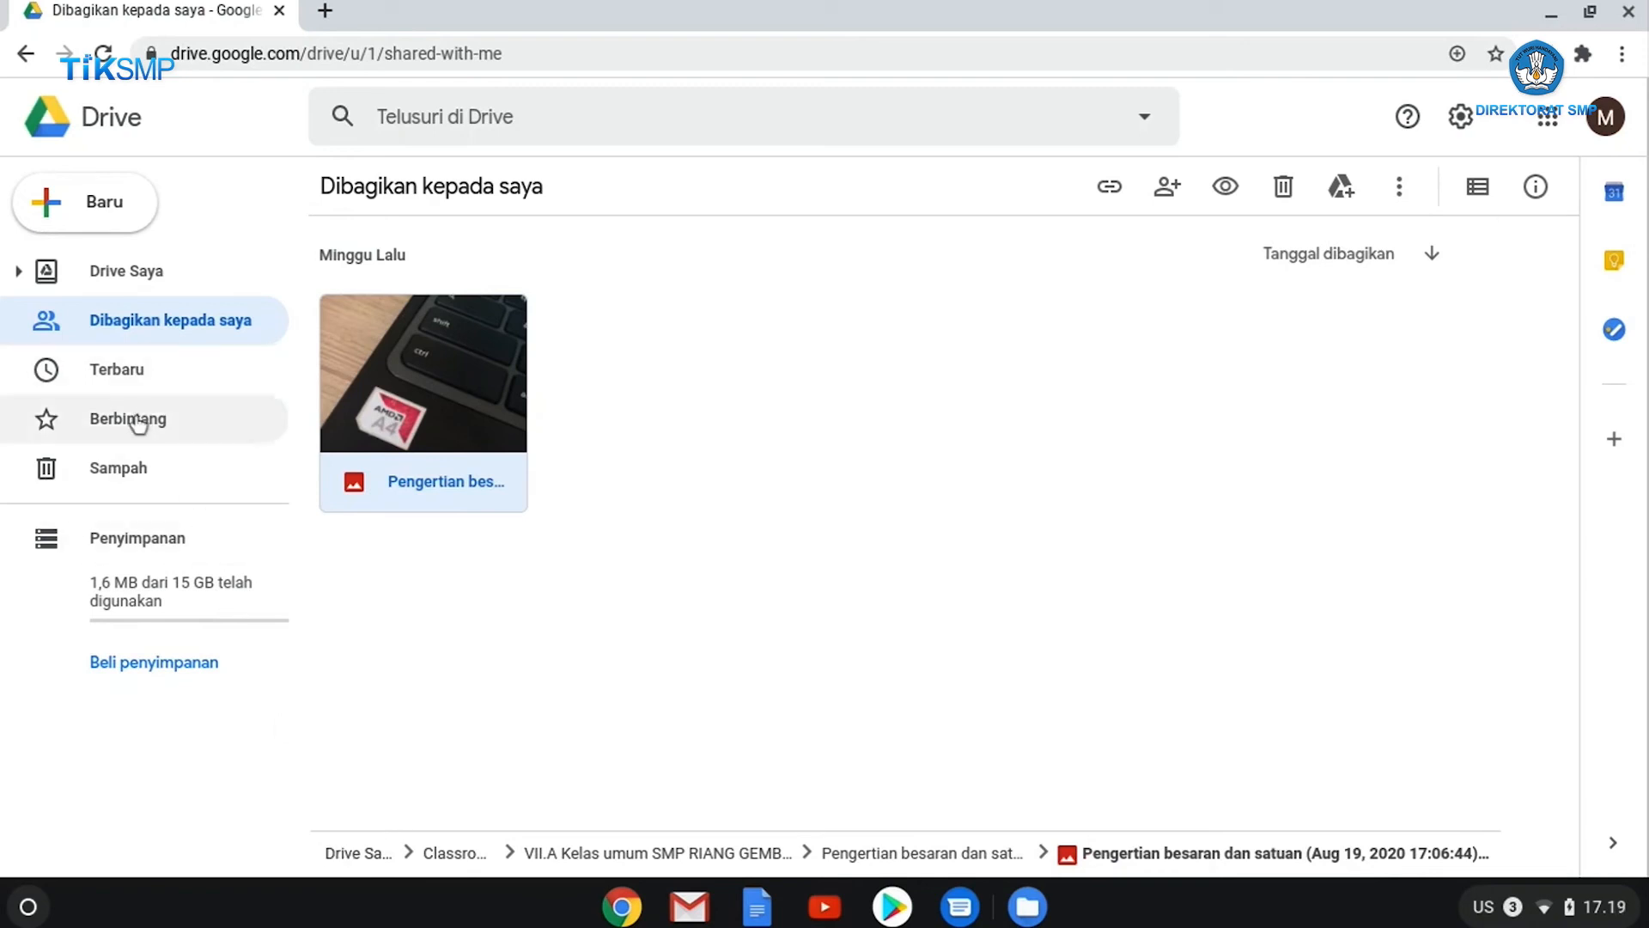
left_click(340, 853)
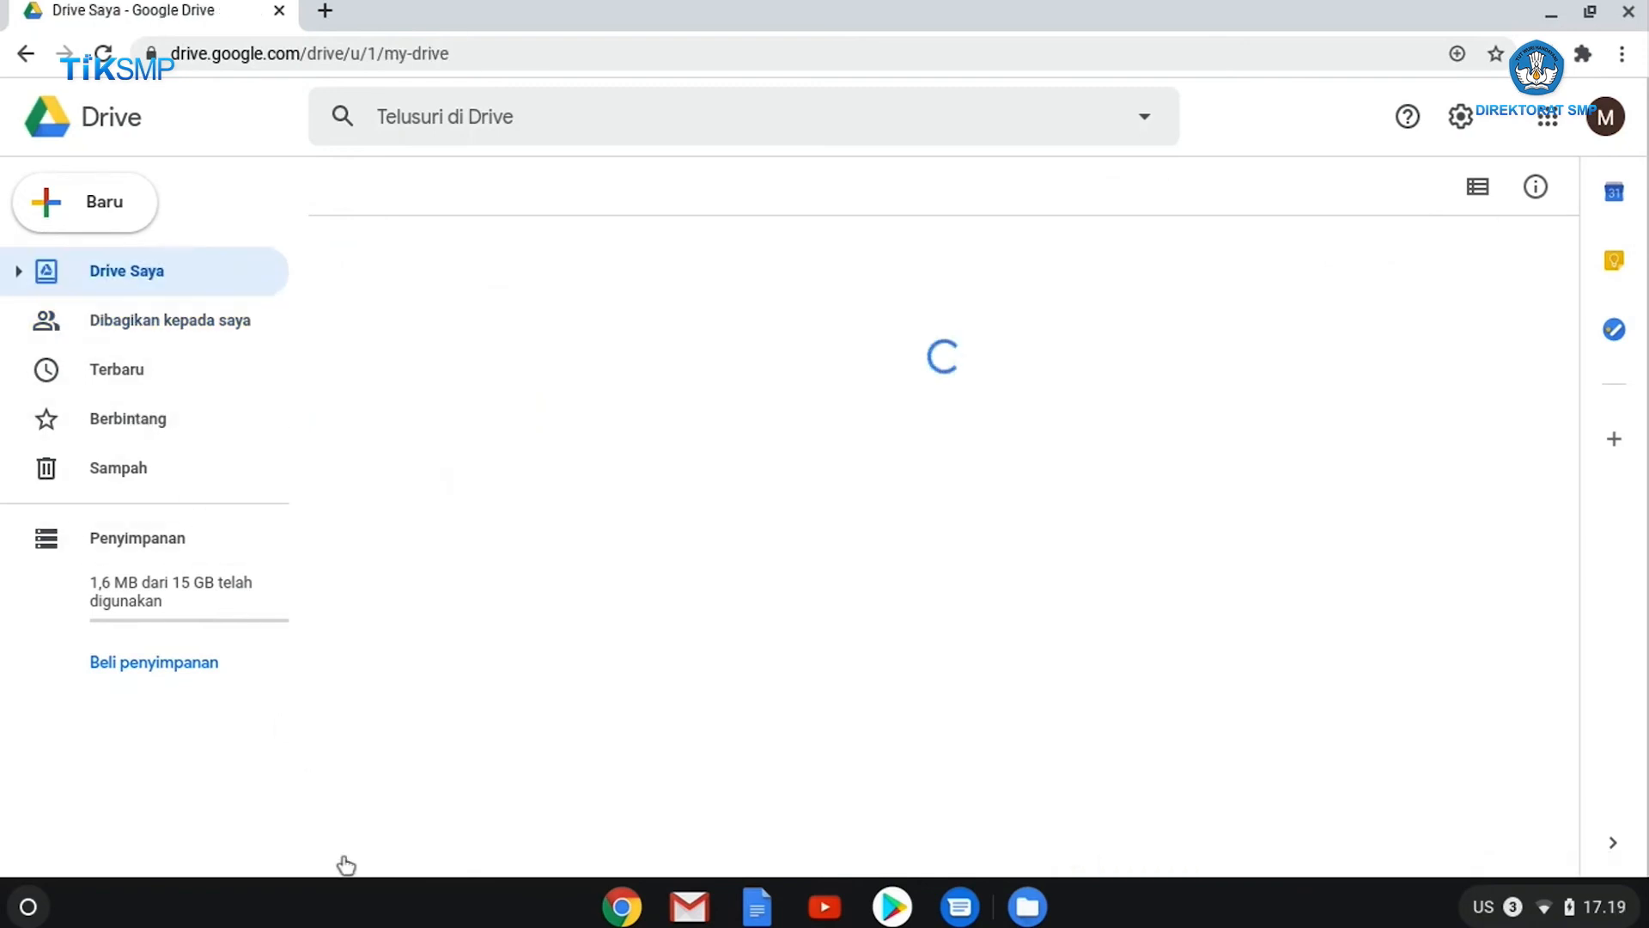
scroll(365, 646, "down", 1)
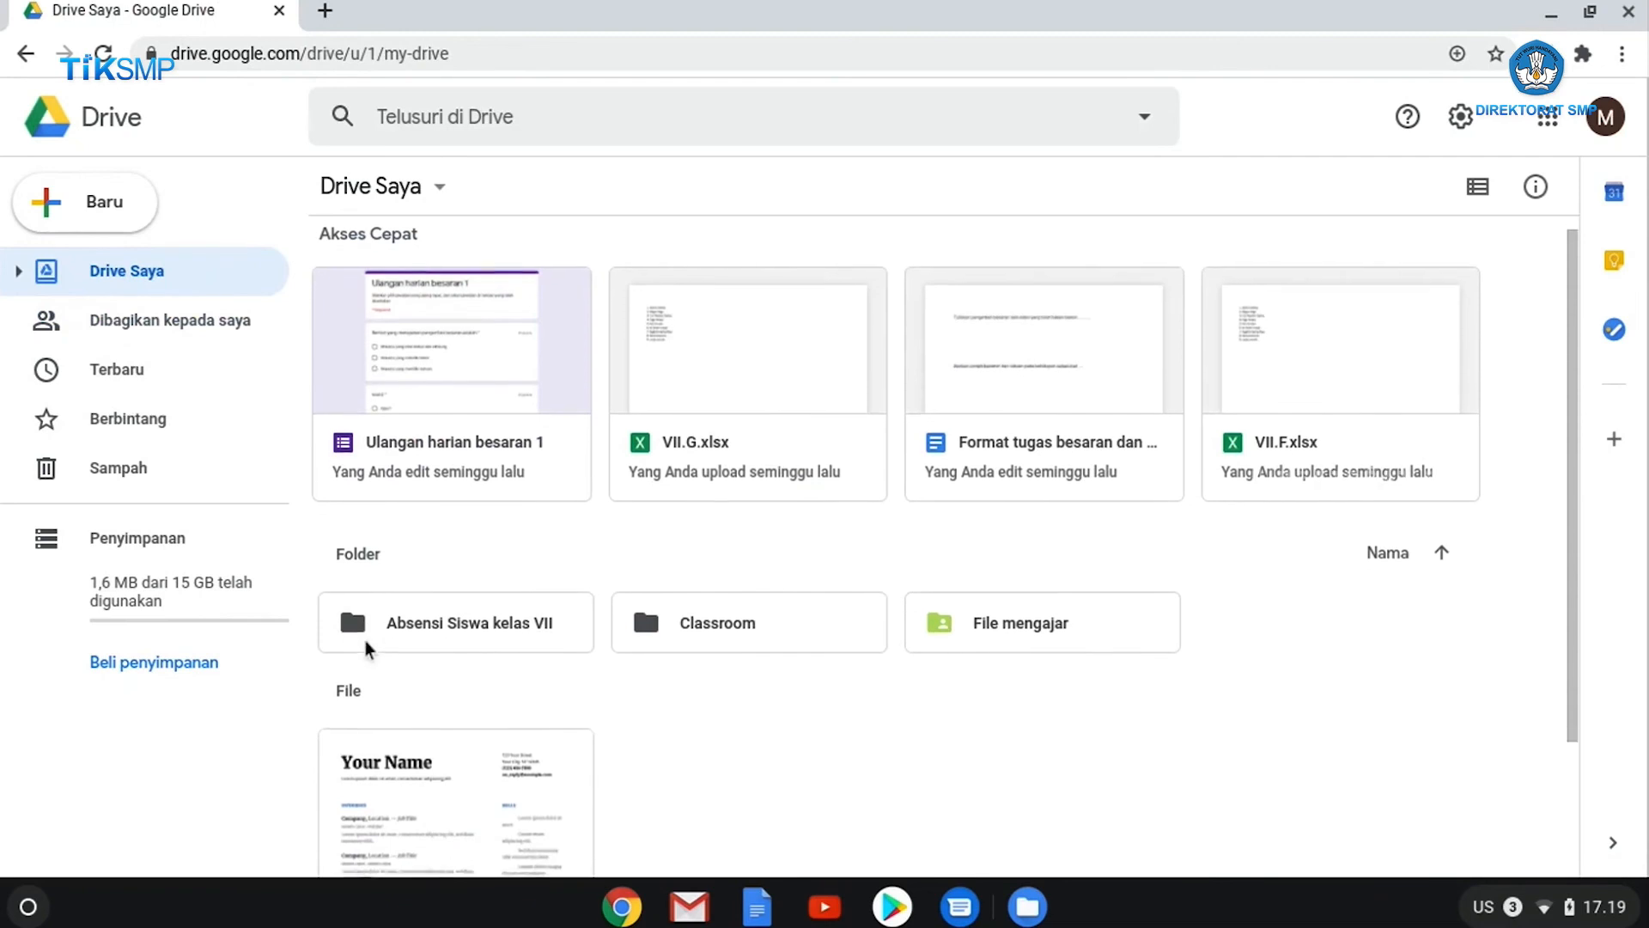
scroll(365, 648, "up", 1)
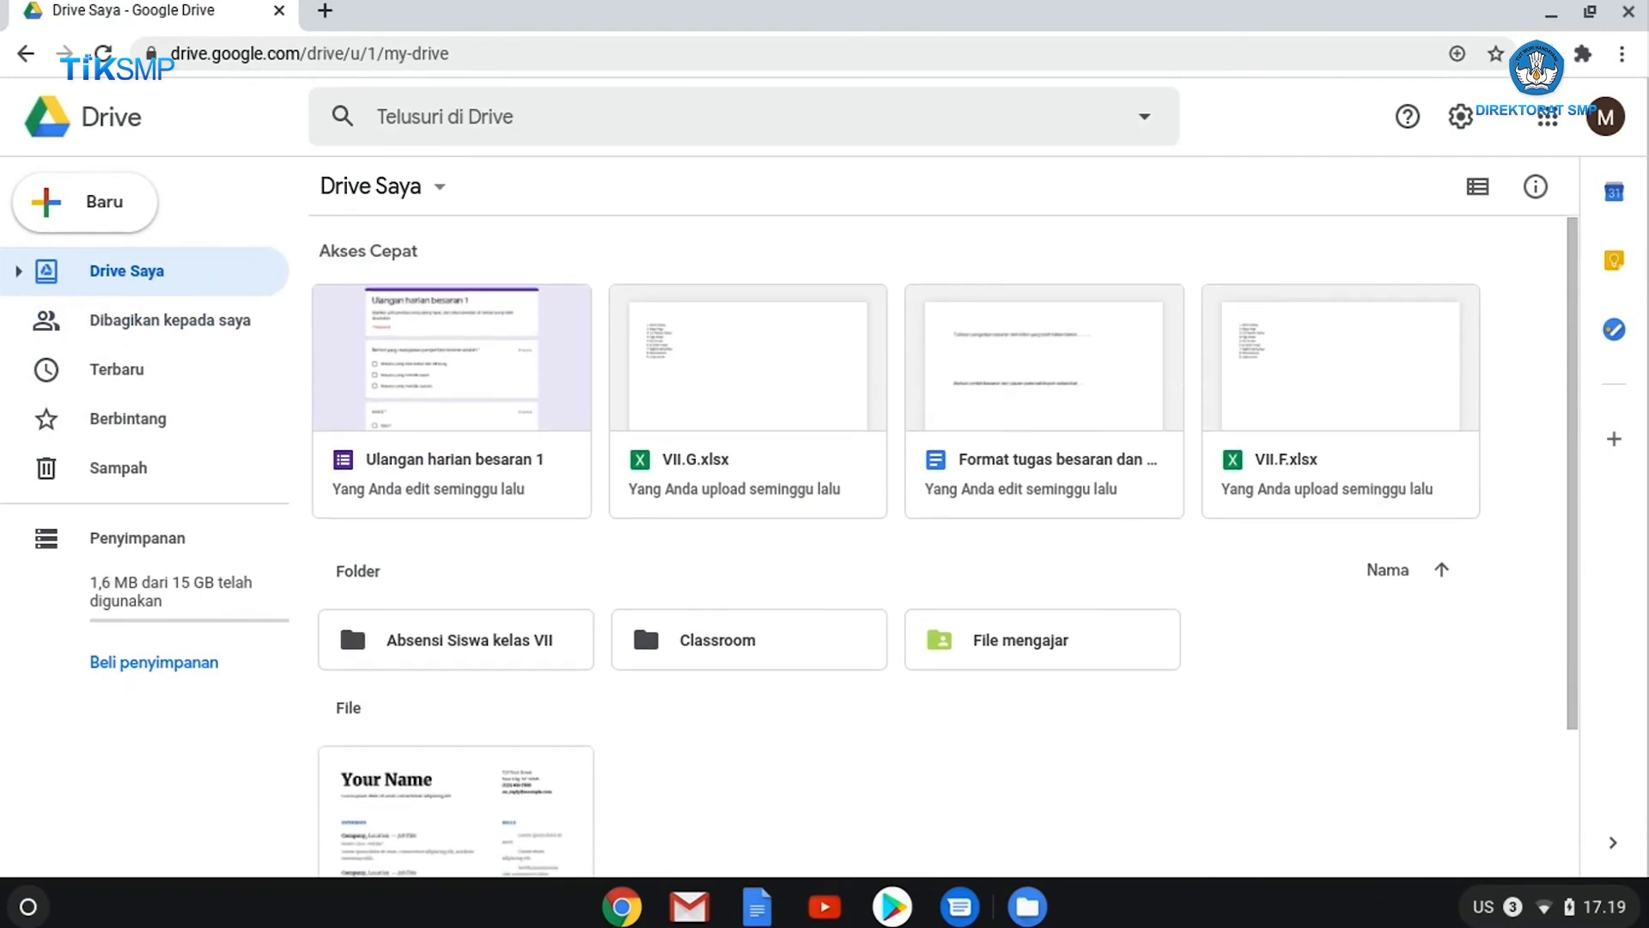
Step: Delete Resume.docx from Drive Saya
scroll(364, 641, "down", 1)
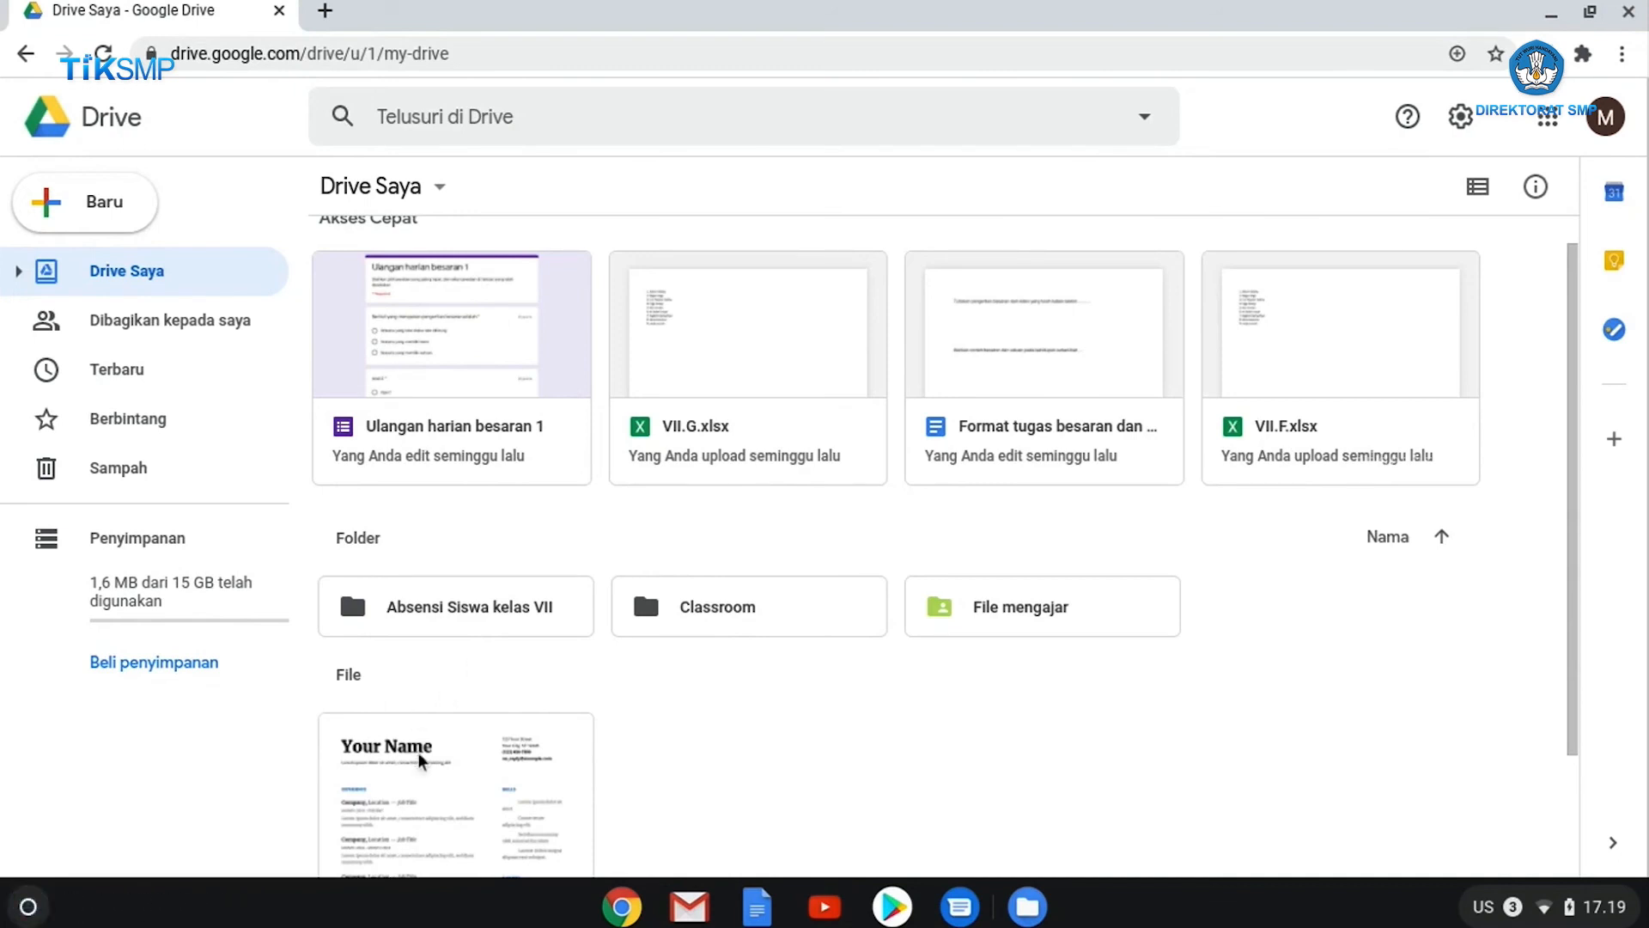
scroll(507, 590, "up", 1)
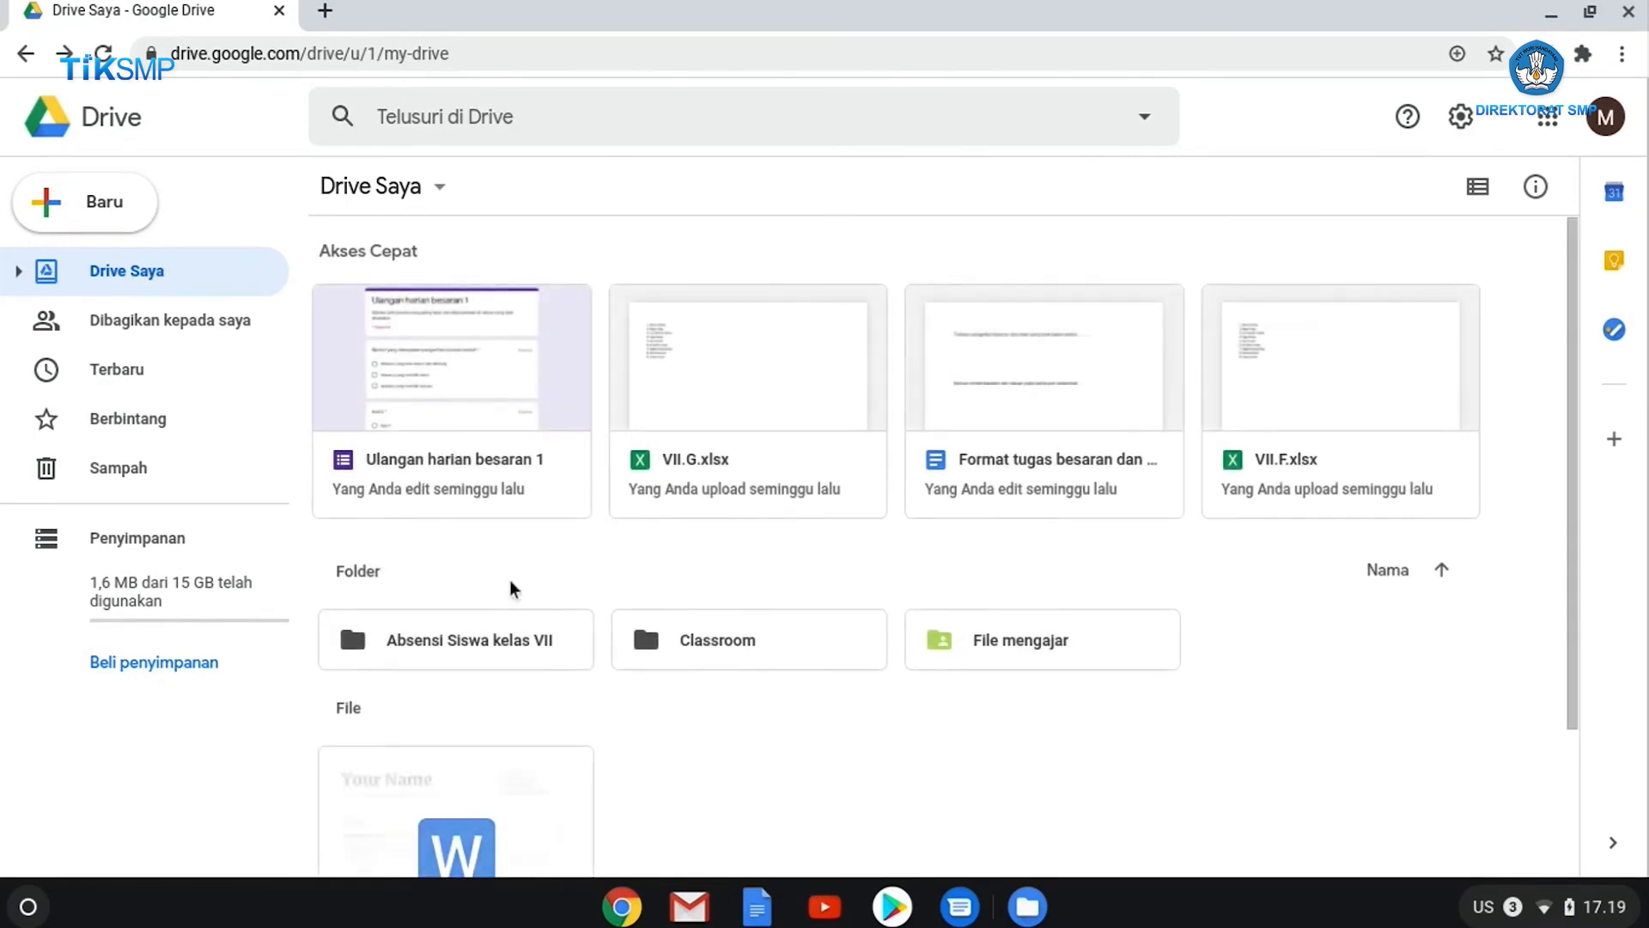
scroll(493, 750, "down", 2)
left_click(492, 735)
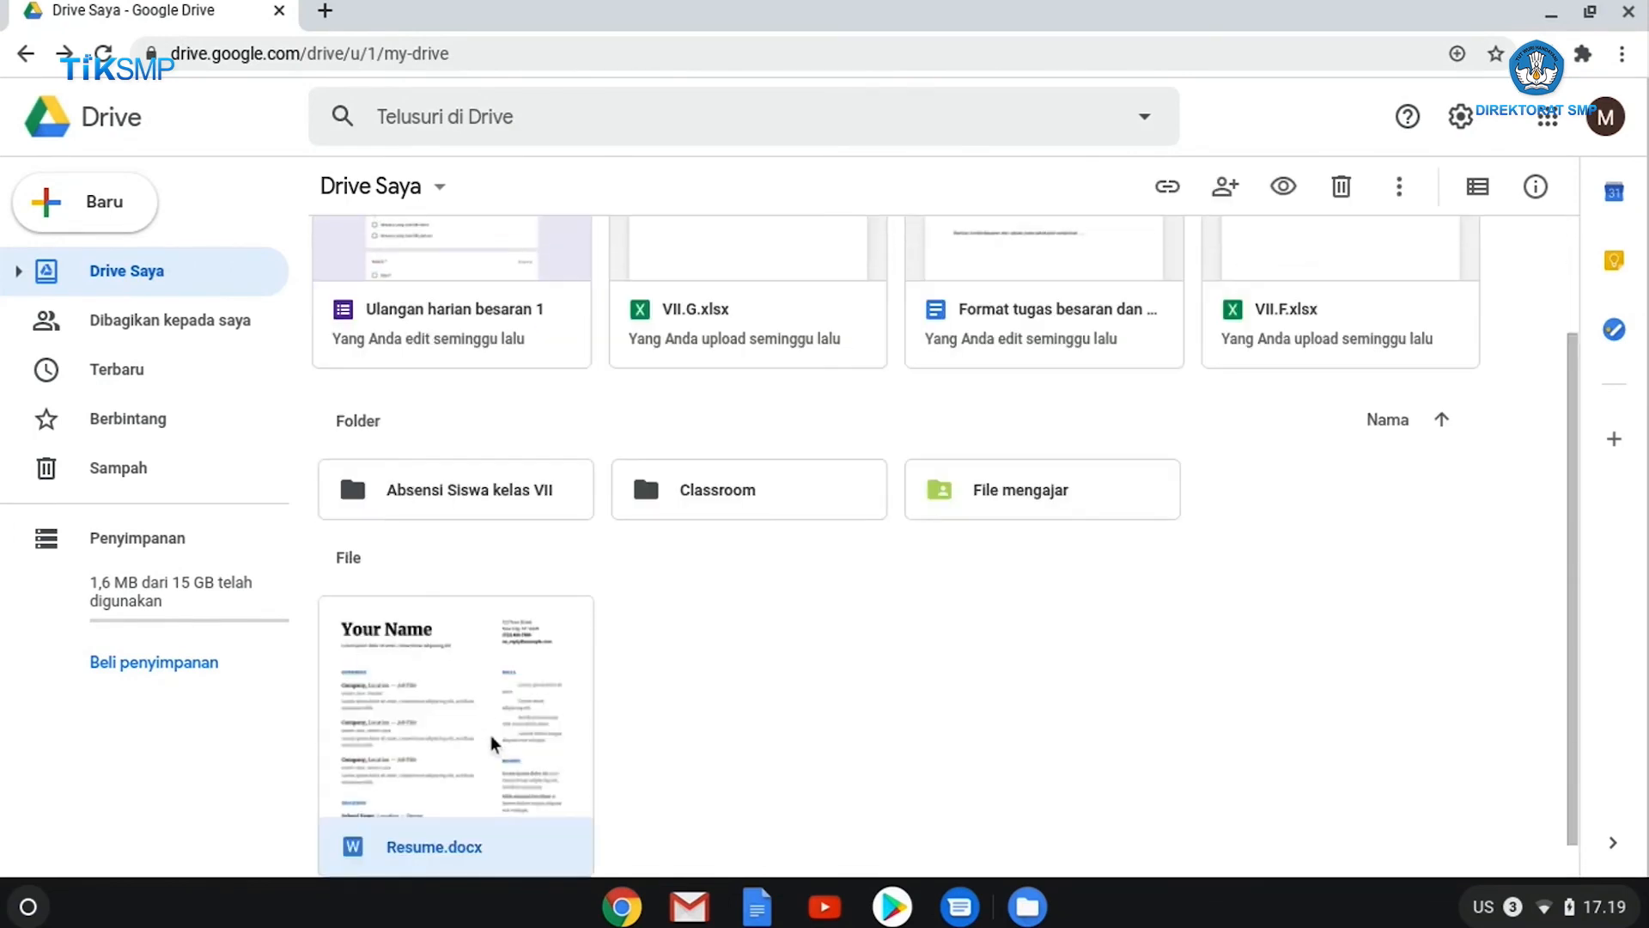
right_click(492, 734)
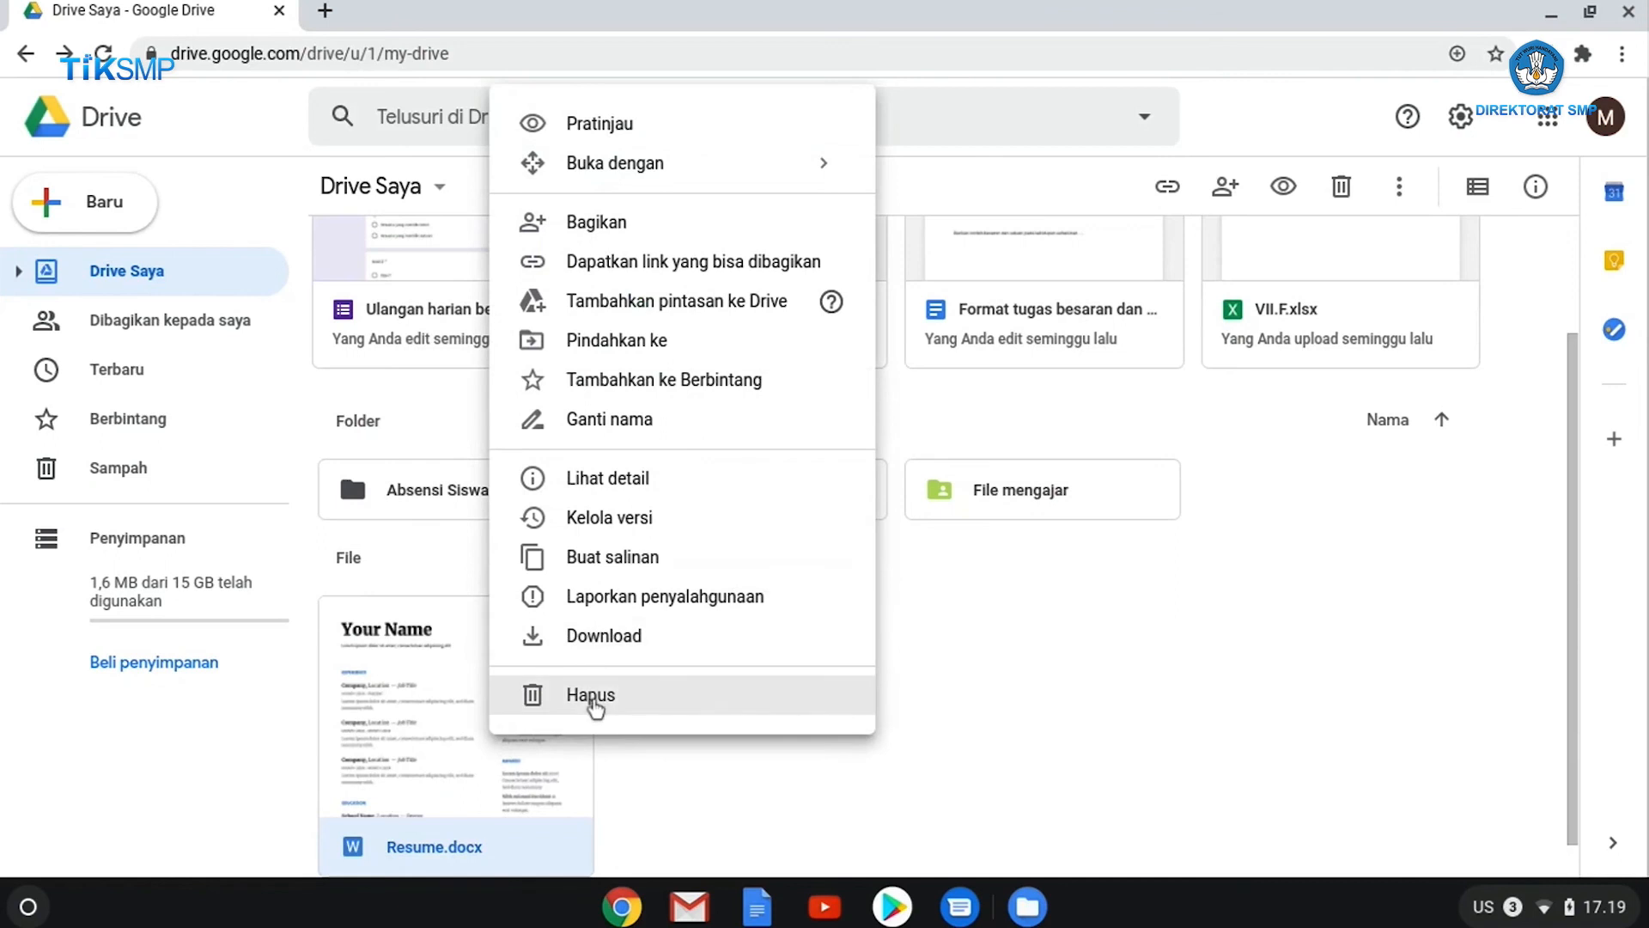
left_click(592, 699)
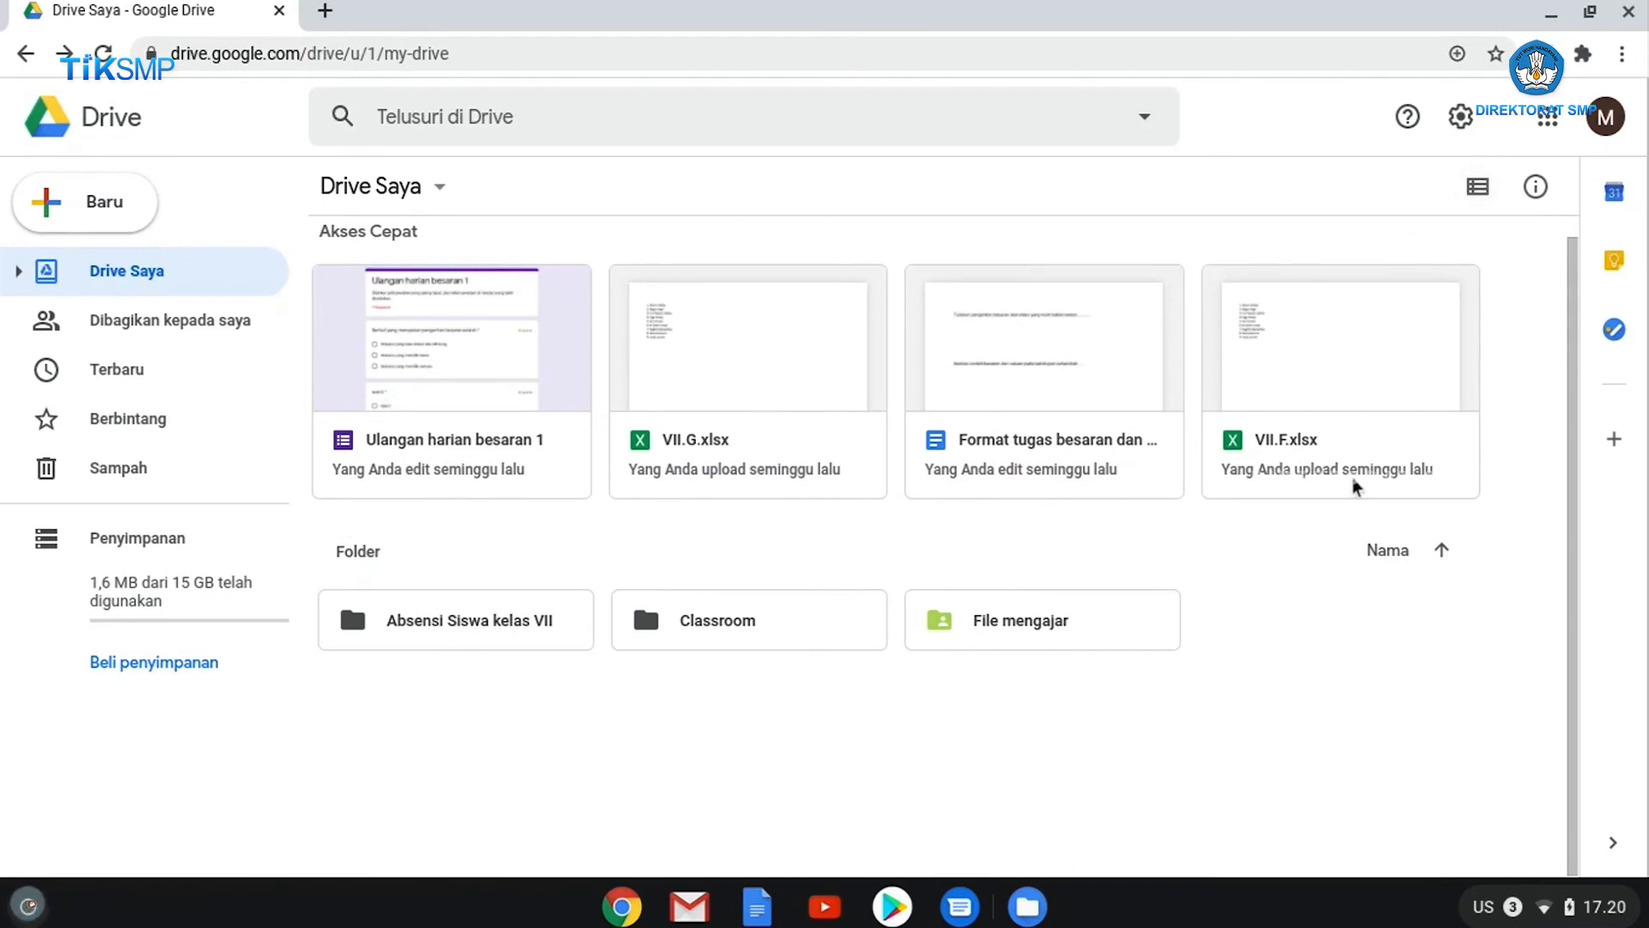
Step: Switch the Drive Saya file layout to list view and back to grid view
left_click(1472, 196)
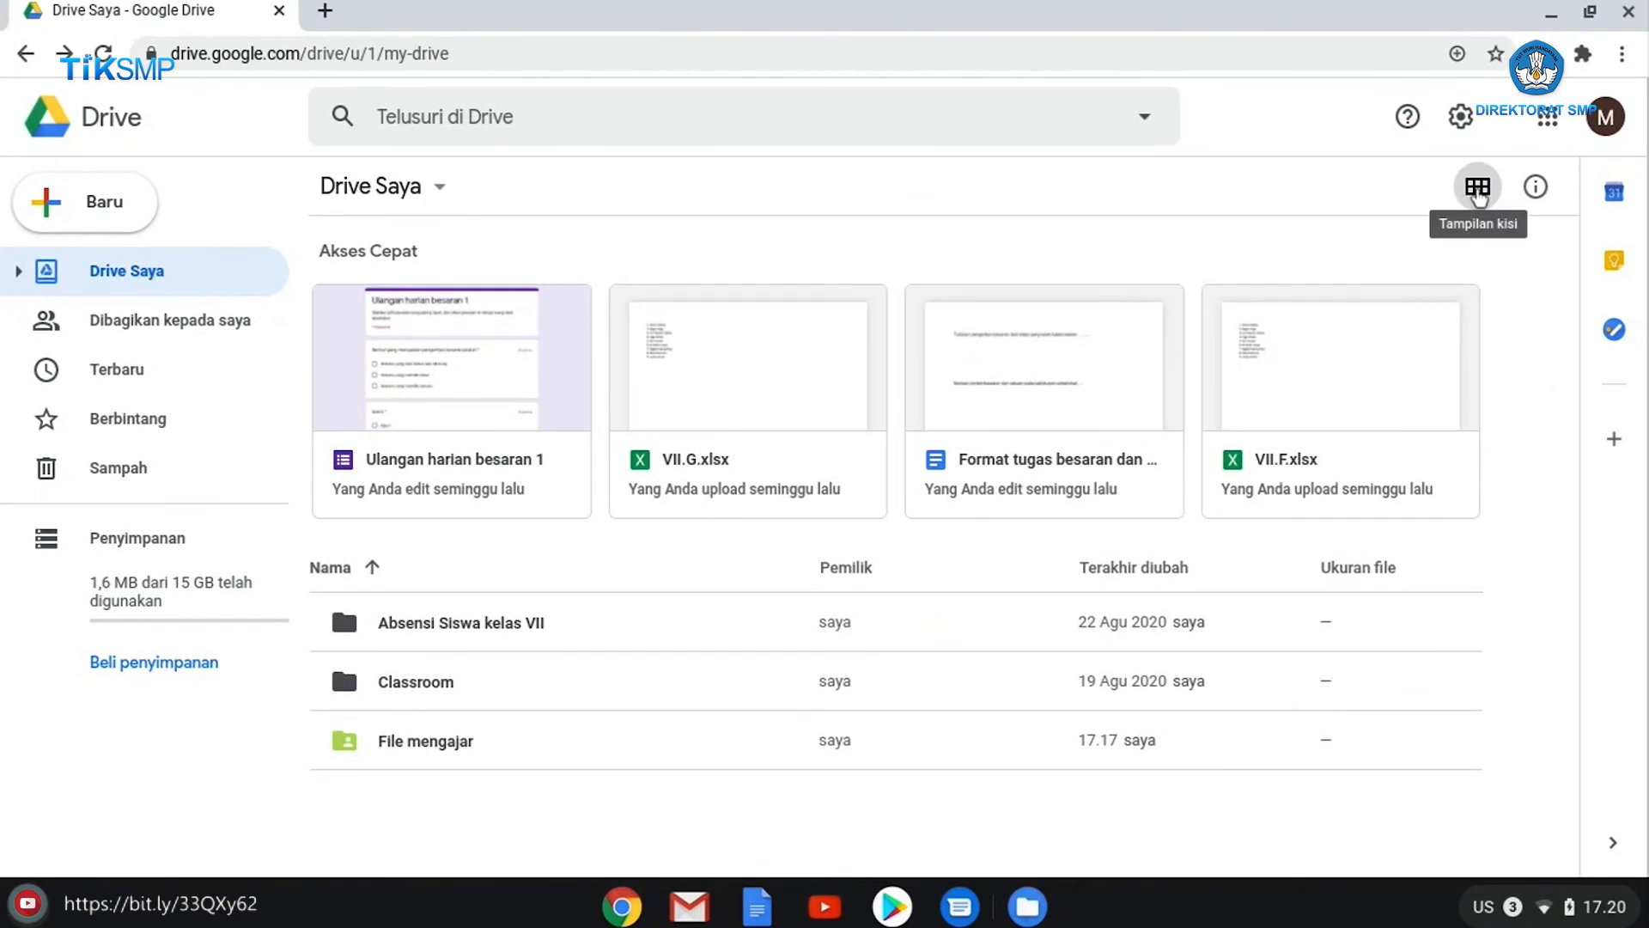
left_click(1477, 191)
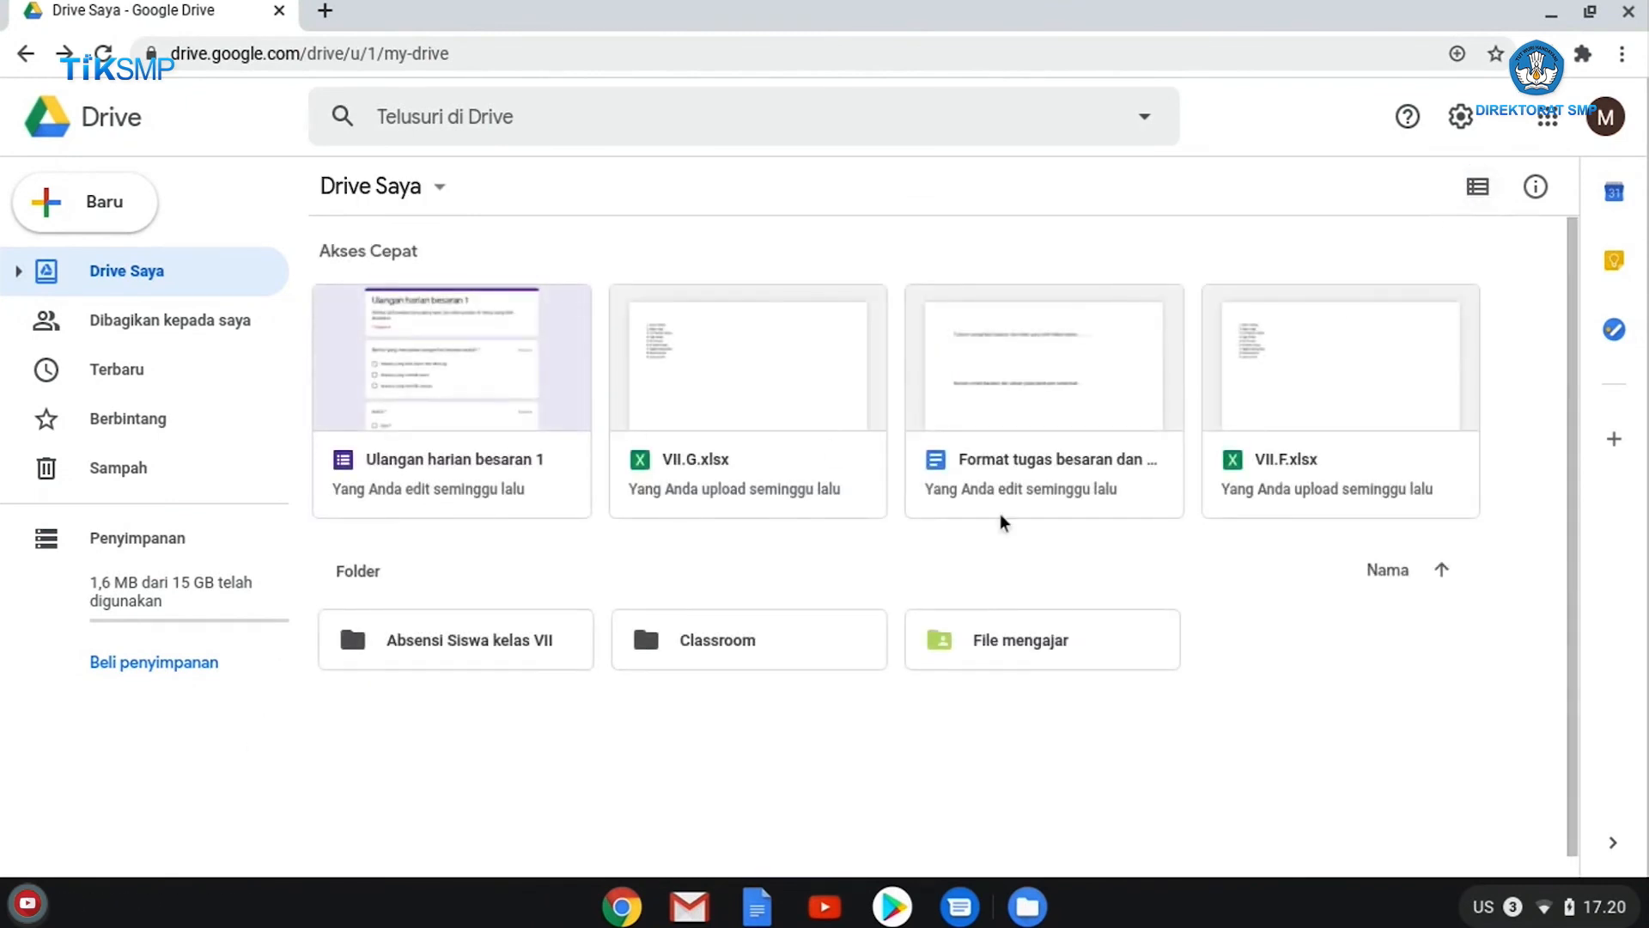